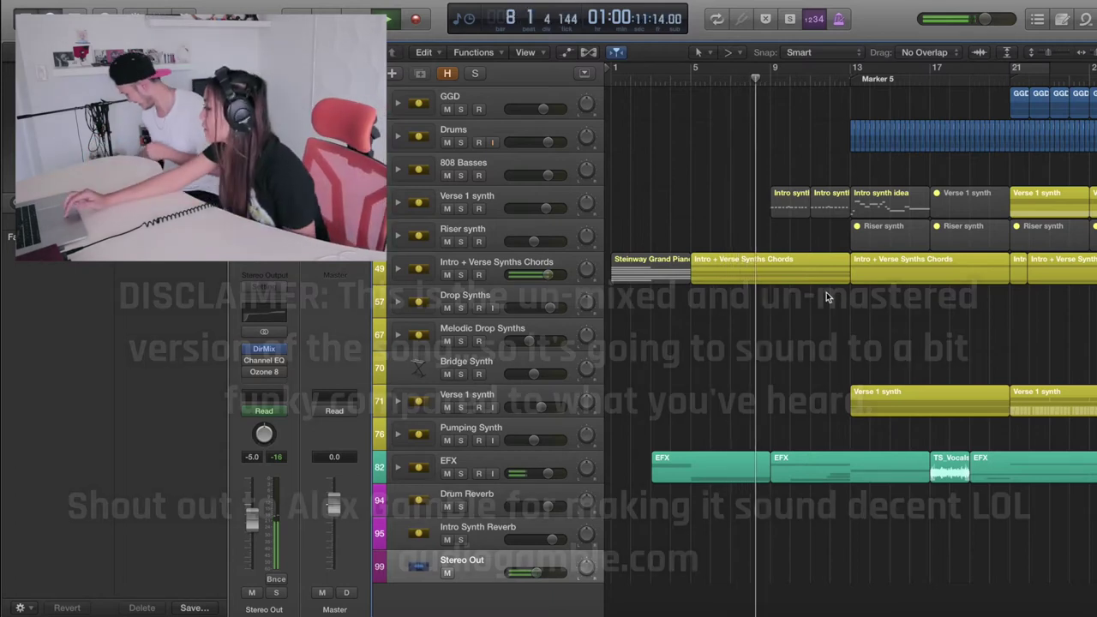
- Follow the playing verse rightward to bar 33, just before the Dub Drop marker
scroll(771, 318, "right", 5)
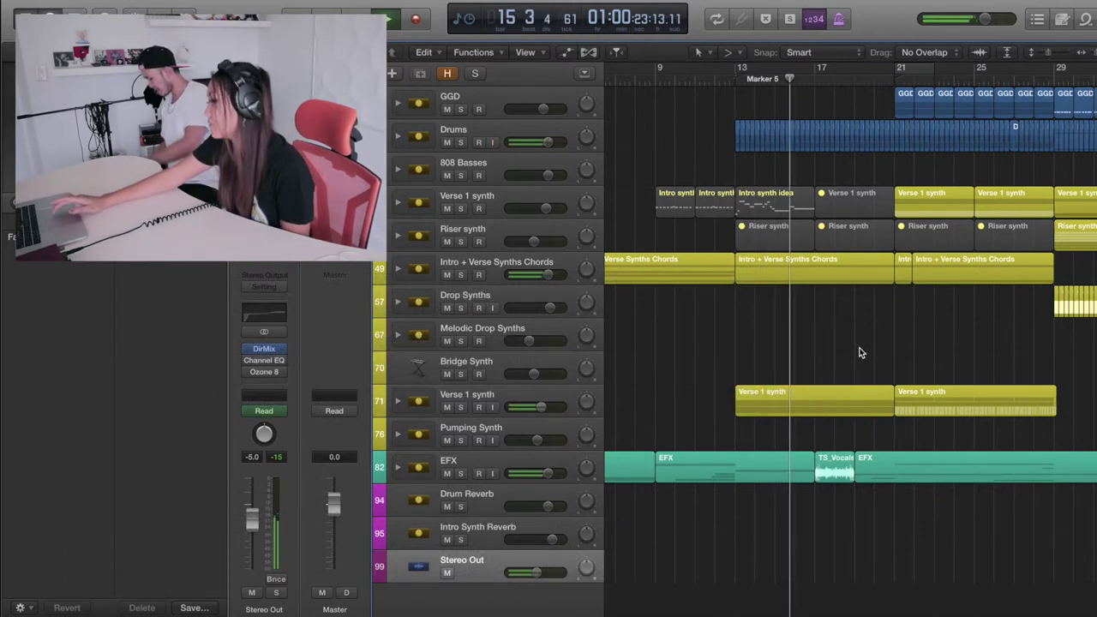
scroll(861, 352, "right", 2)
scroll(861, 352, "right", 3)
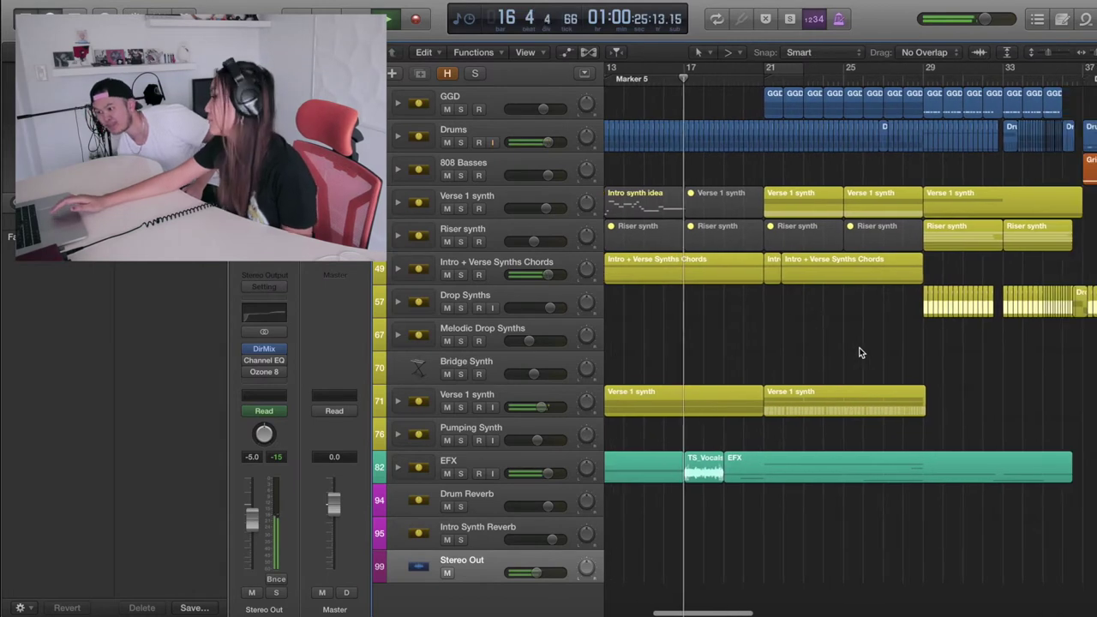
scroll(861, 353, "right", 1)
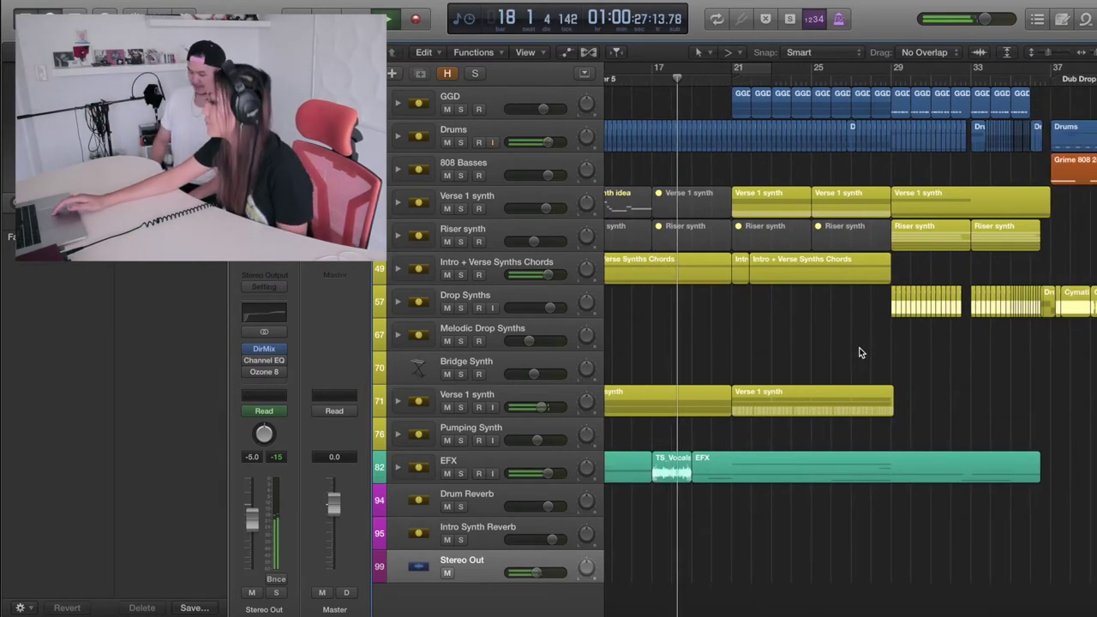
scroll(862, 352, "right", 1)
scroll(862, 353, "right", 1)
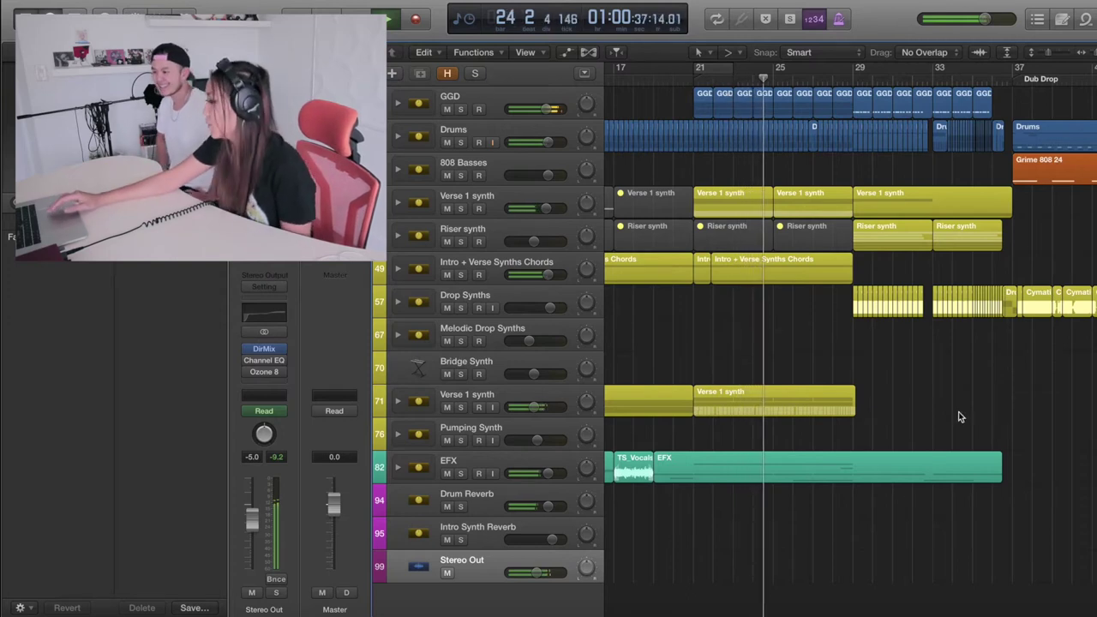
scroll(958, 417, "right", 3)
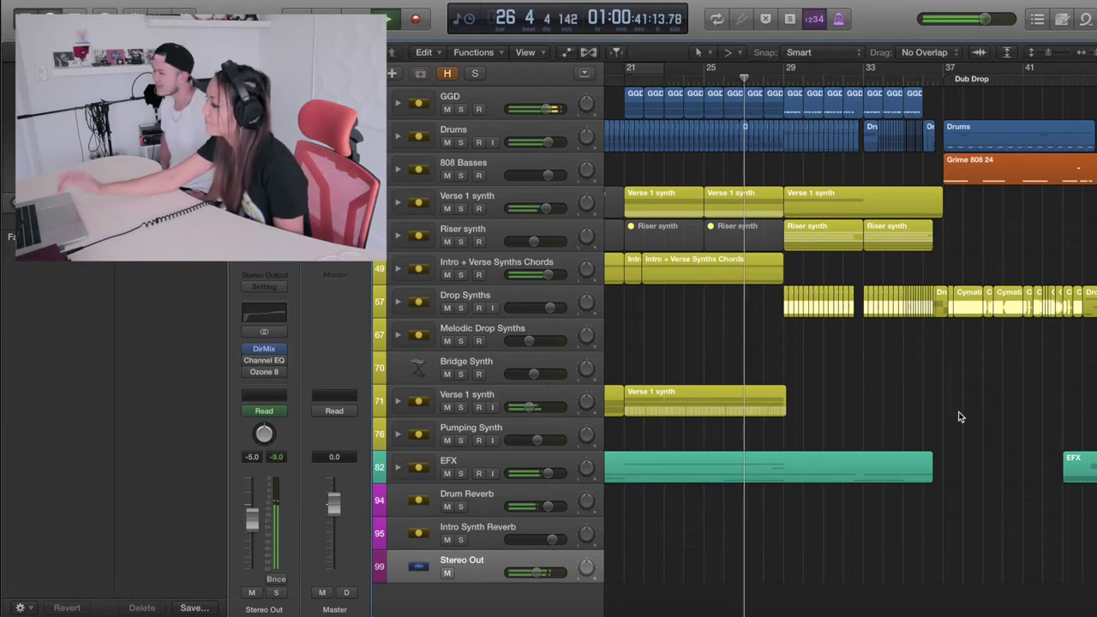
scroll(959, 417, "right", 2)
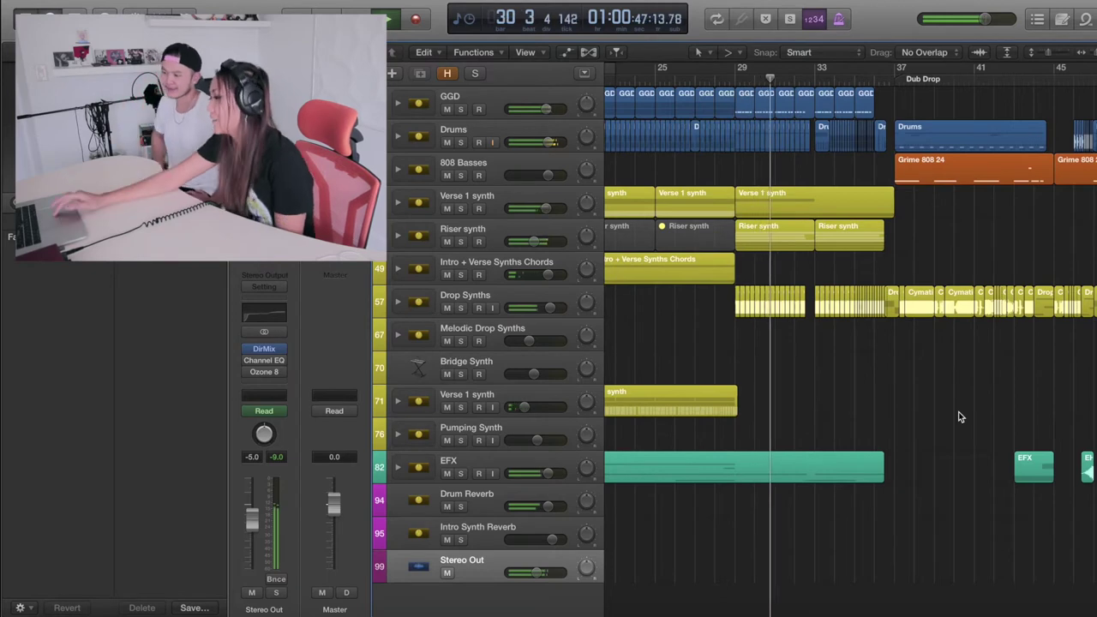
scroll(958, 417, "right", 3)
scroll(958, 416, "right", 2)
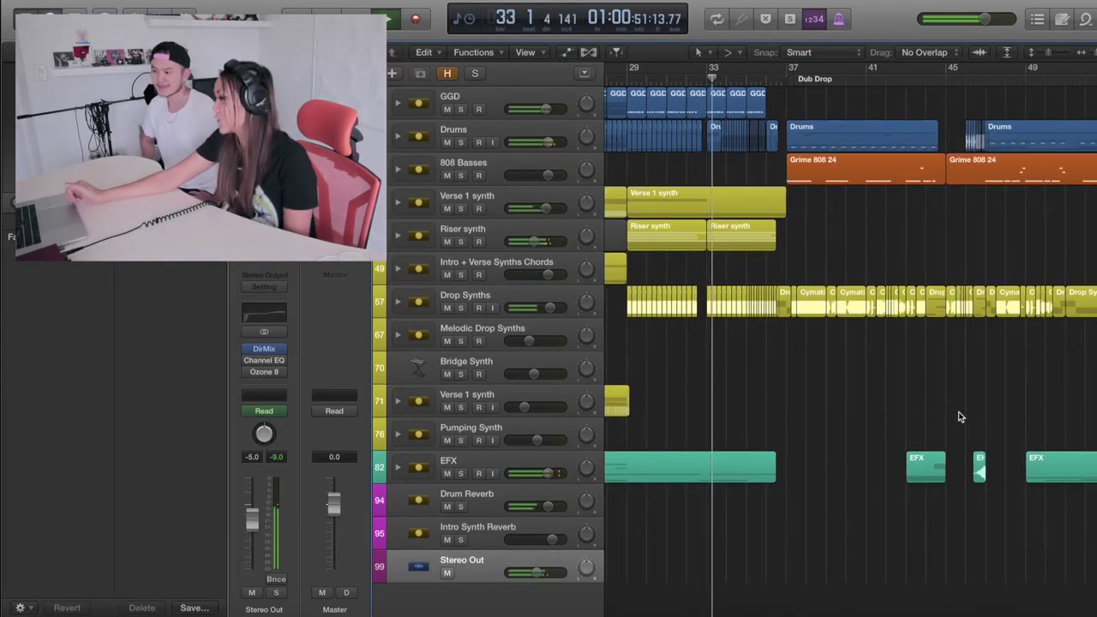
- Follow playback through the Dub Drop until the Build marker at bar 53
scroll(959, 418, "right", 3)
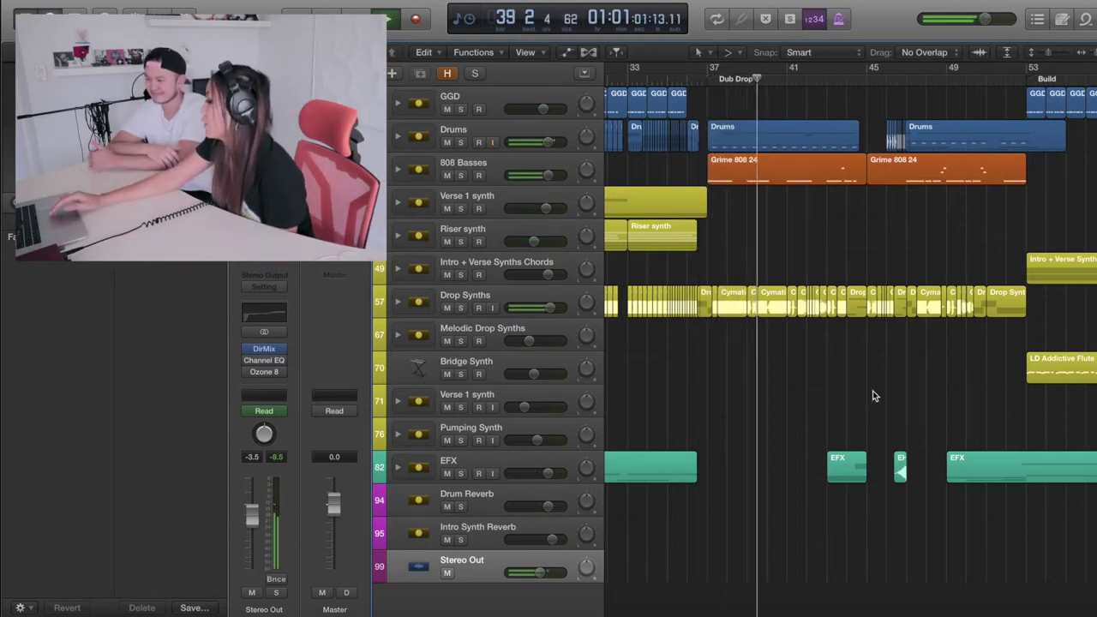
scroll(873, 391, "right", 3)
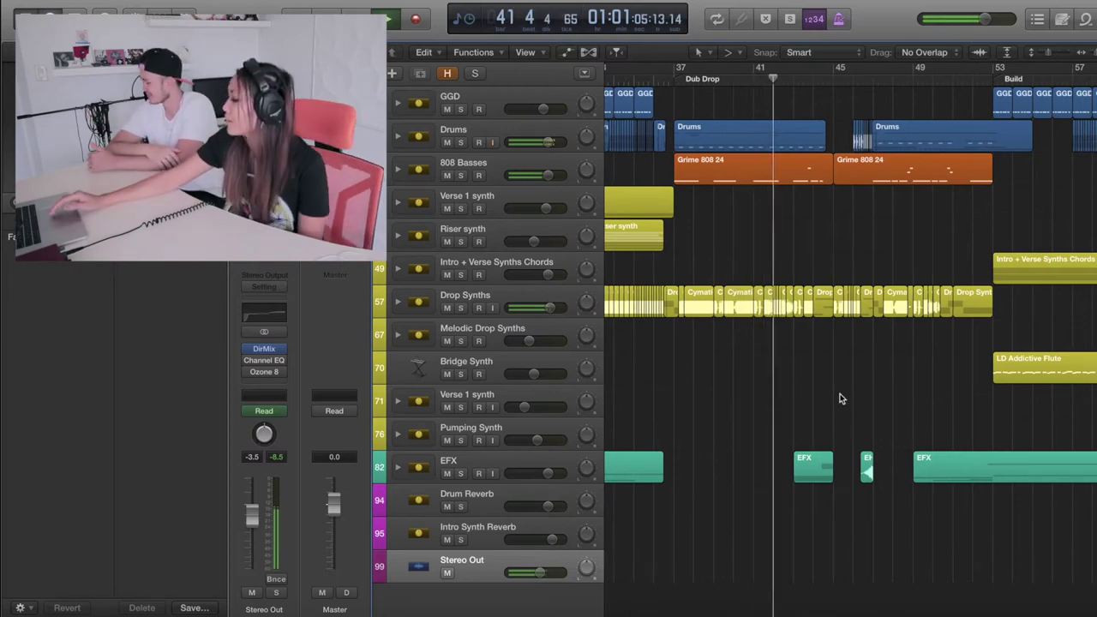
scroll(840, 399, "right", 2)
scroll(840, 398, "right", 2)
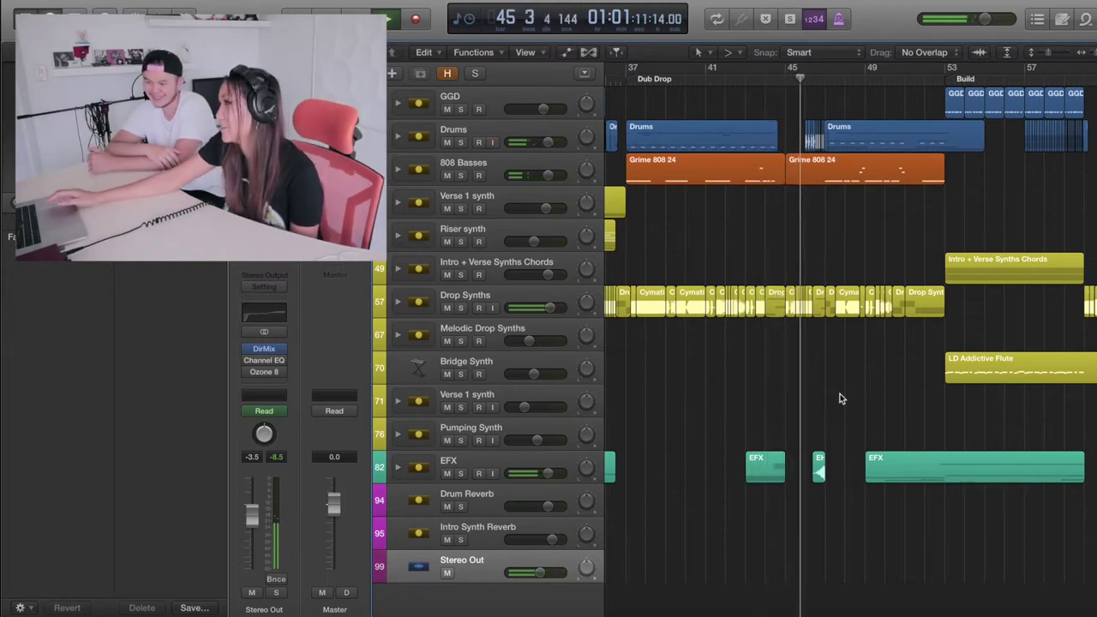
scroll(840, 399, "right", 2)
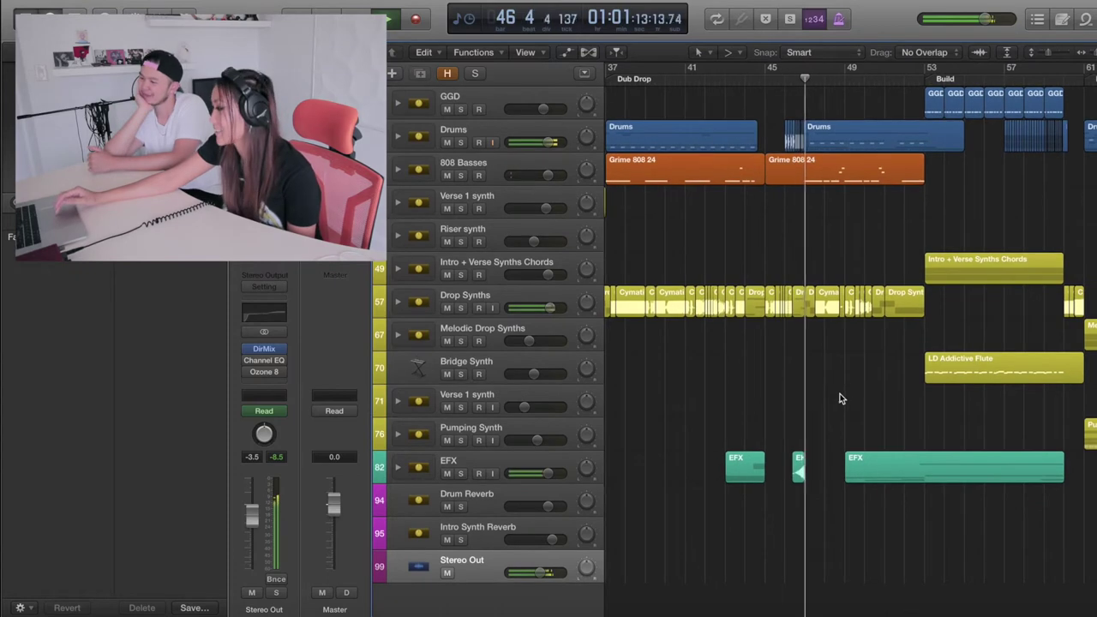
scroll(886, 395, "right", 3)
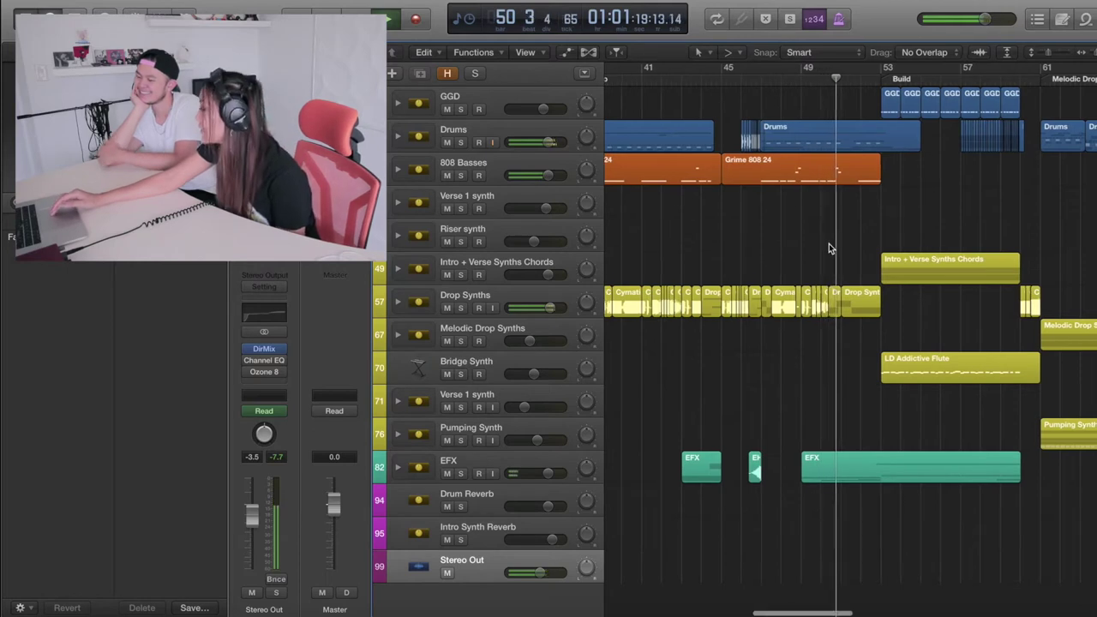
scroll(829, 246, "right", 3)
scroll(829, 246, "right", 6)
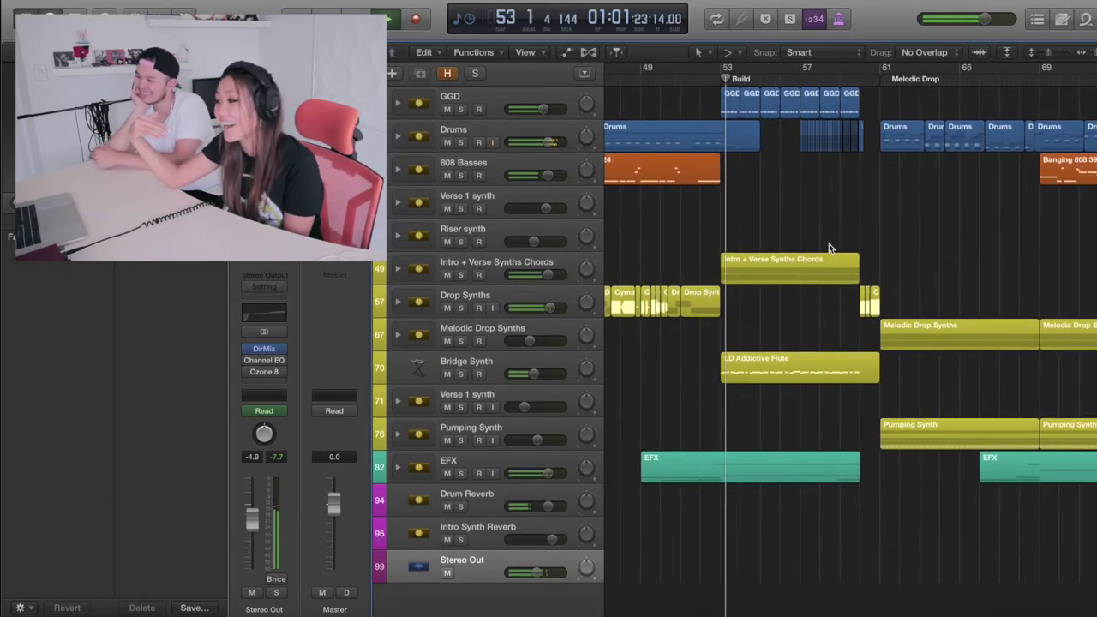
- Follow playback through the Melodic Drop to the Verse at bar 77, then scroll back to the start
scroll(829, 247, "right", 5)
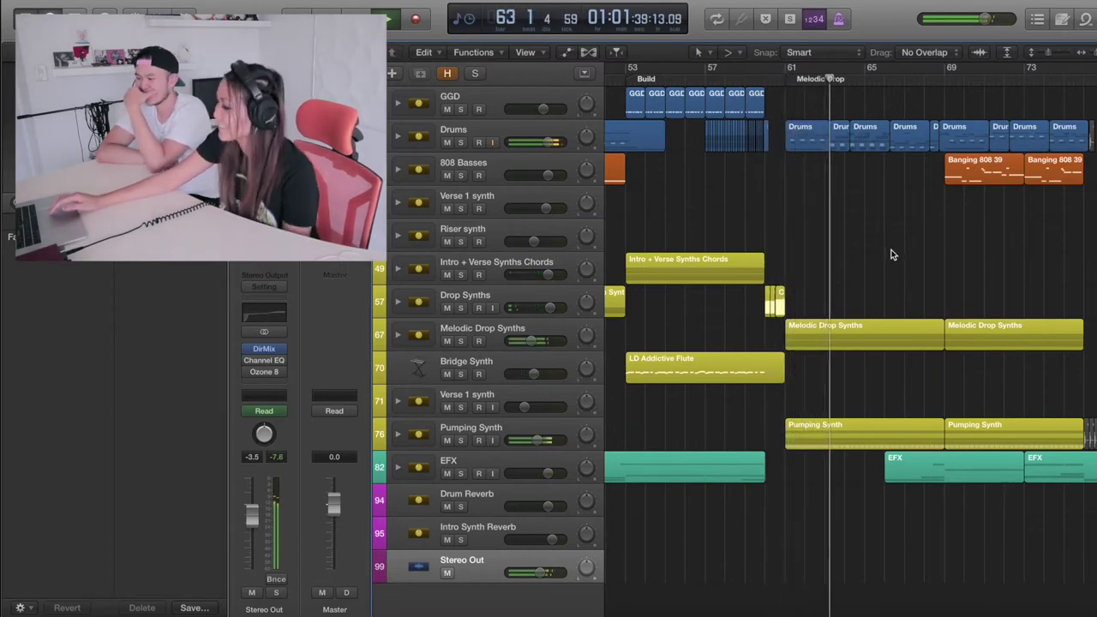
scroll(892, 254, "right", 5)
scroll(892, 255, "right", 3)
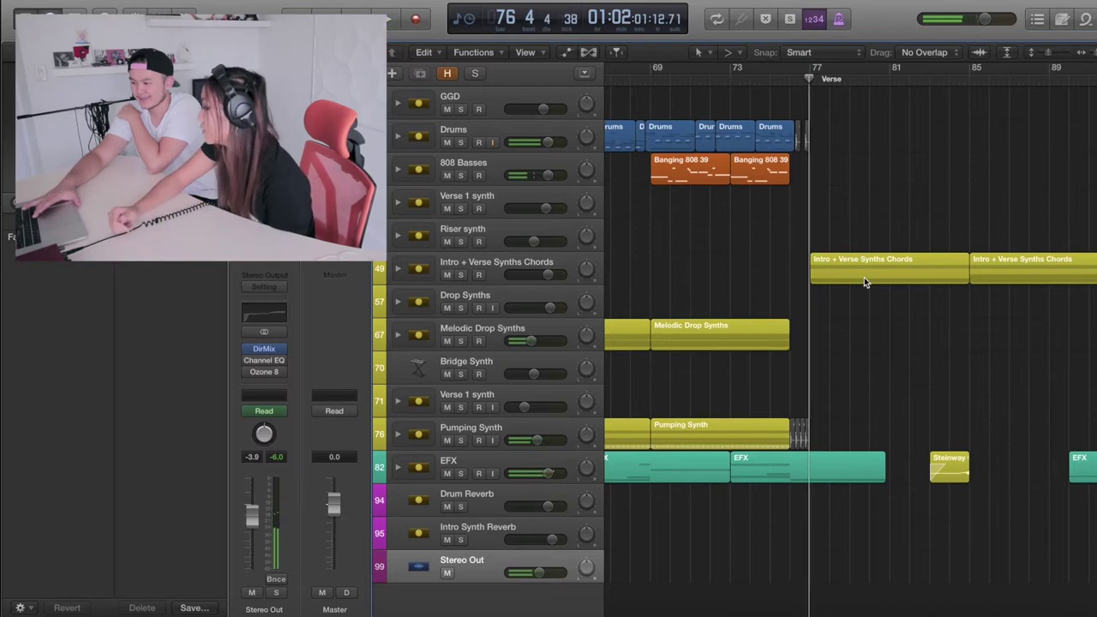
scroll(864, 277, "left", 20)
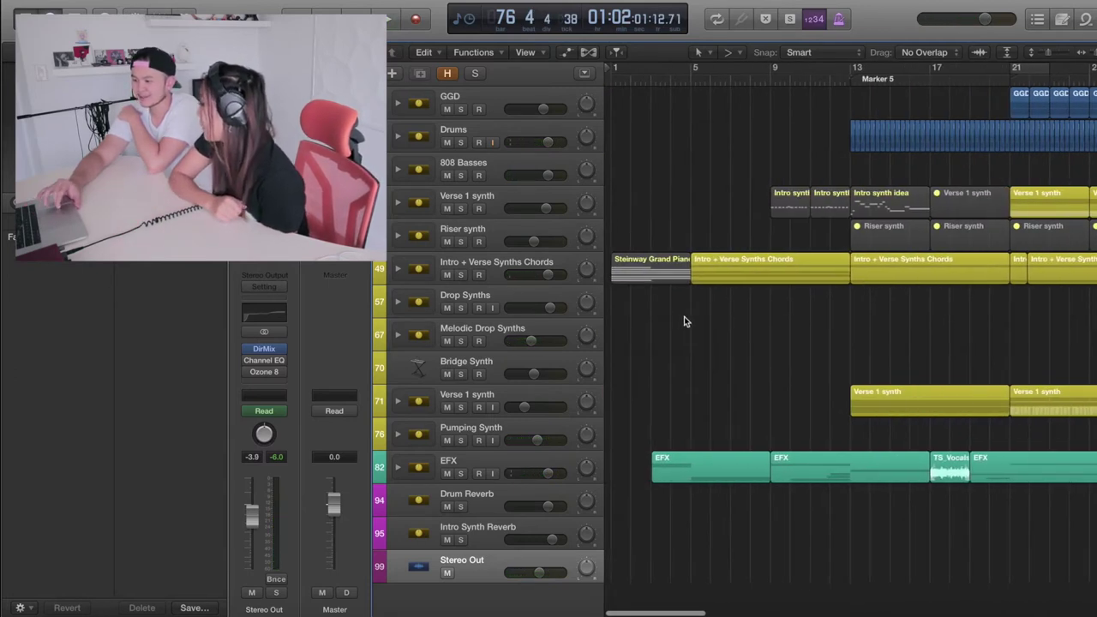
- Expand the Intro + Verse Synths Chords stack and set the playhead to bar 5
left_click(397, 269)
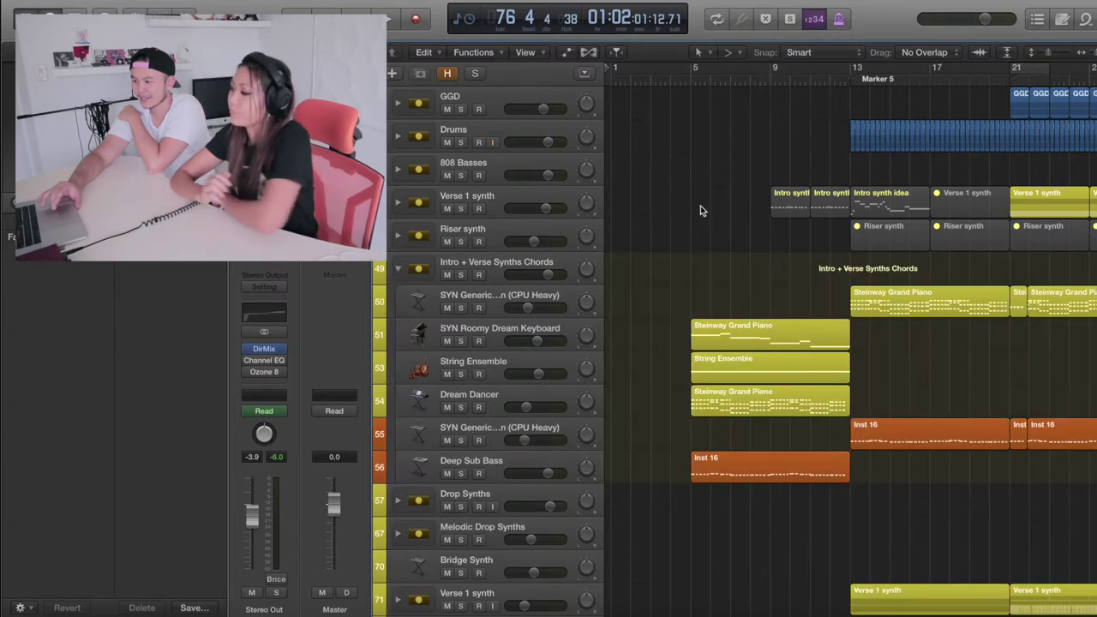
left_click(690, 79)
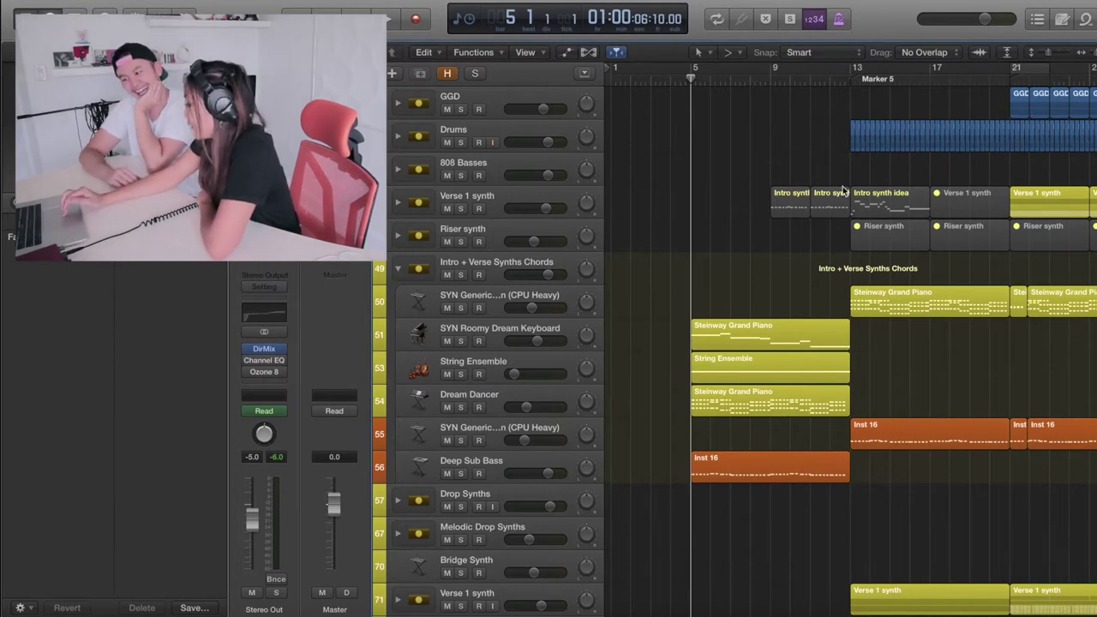
scroll(758, 358, "down", 5)
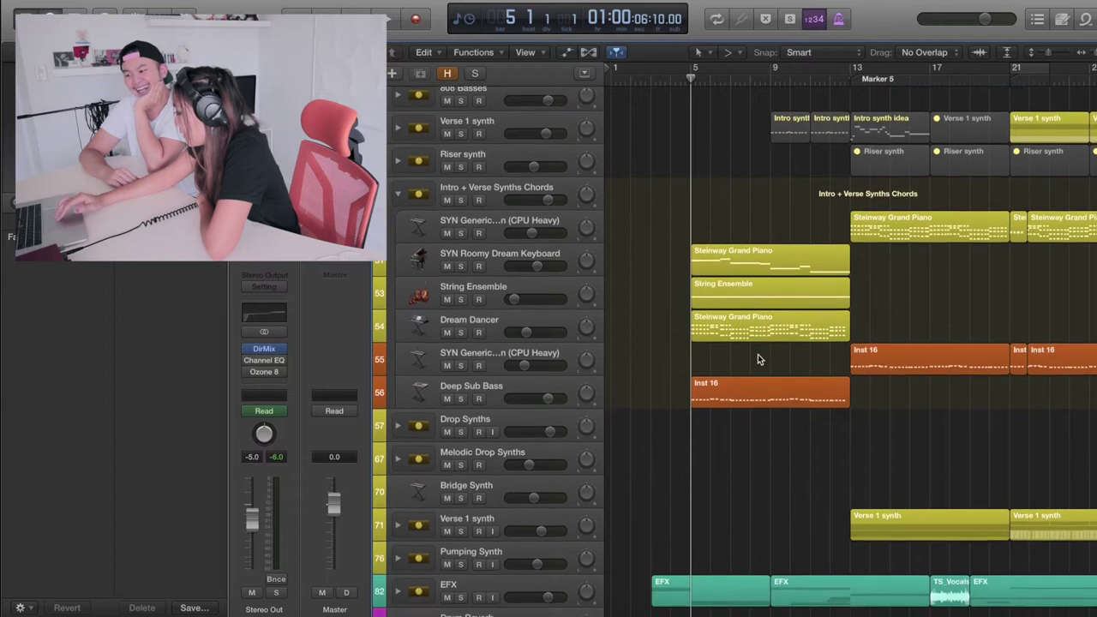
scroll(758, 358, "down", 2)
scroll(758, 359, "up", 4)
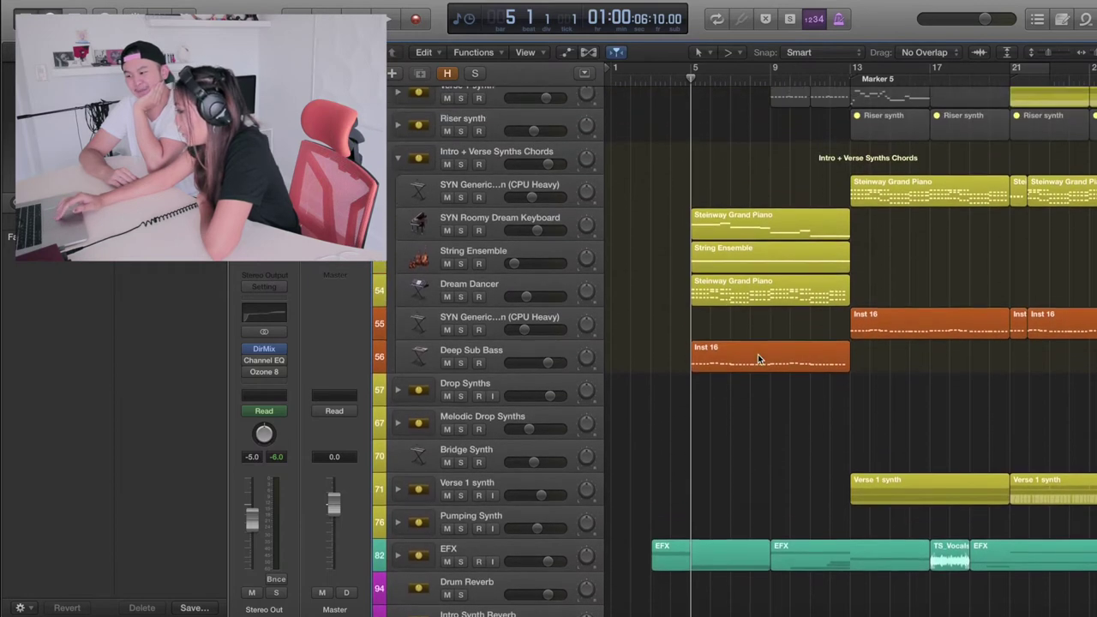
scroll(757, 359, "up", 1)
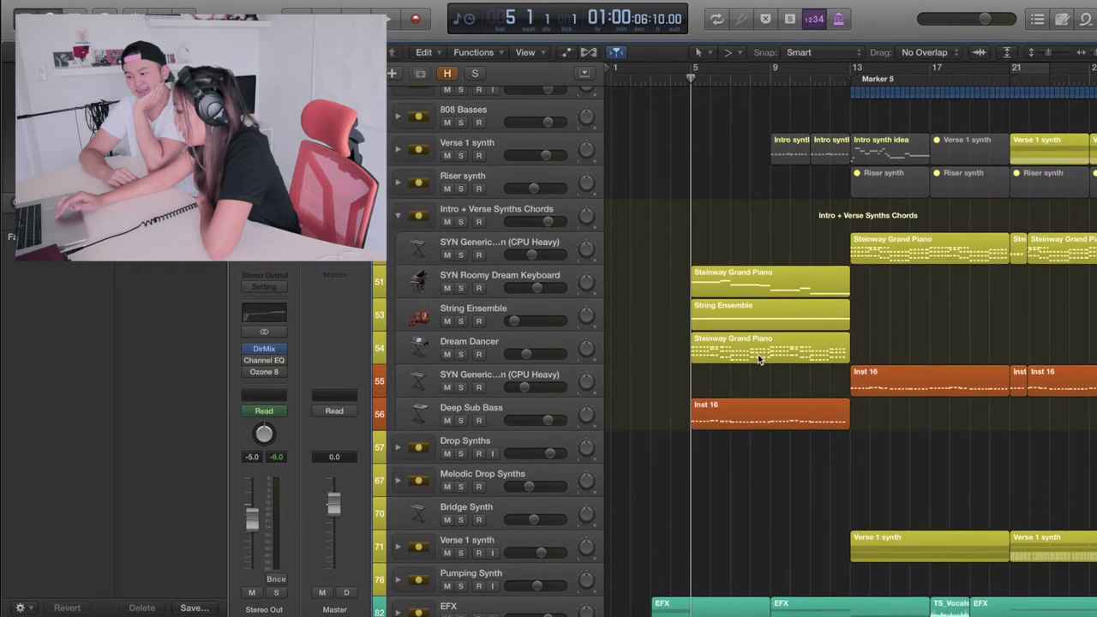
- Solo SYN Roomy Dream Keyboard, then String Ensemble too, auditioning each with playback
left_click(461, 287)
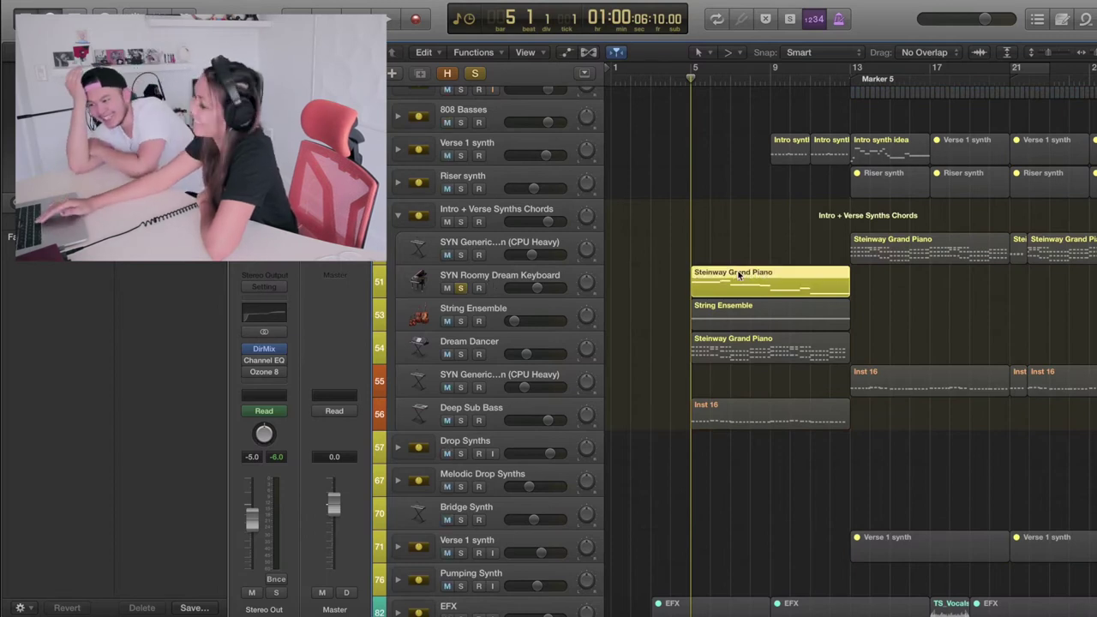
key("space")
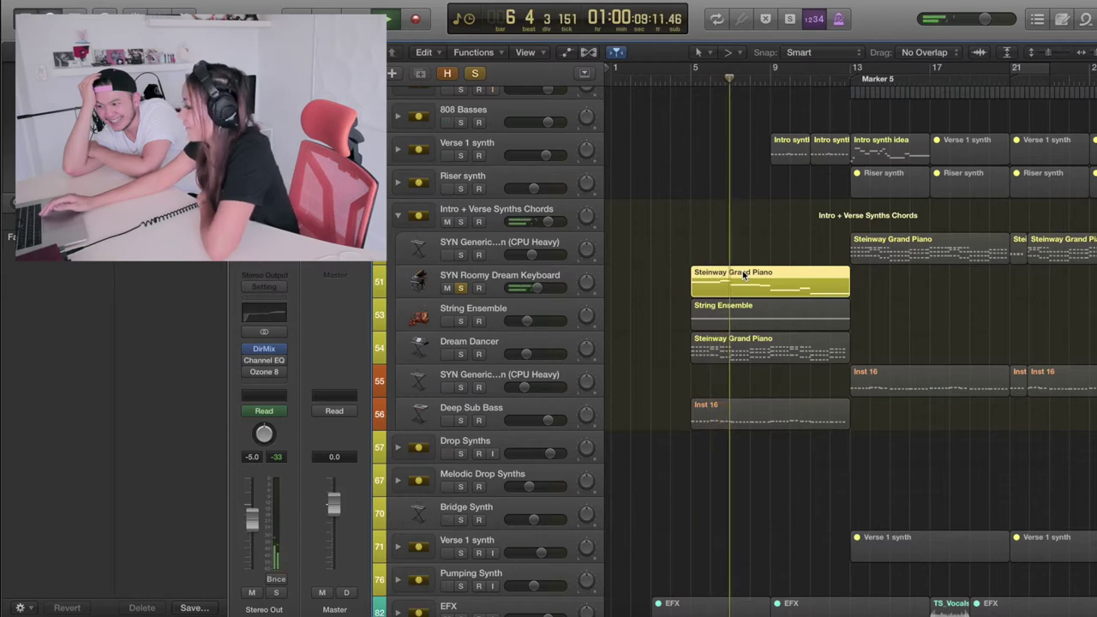
key("space")
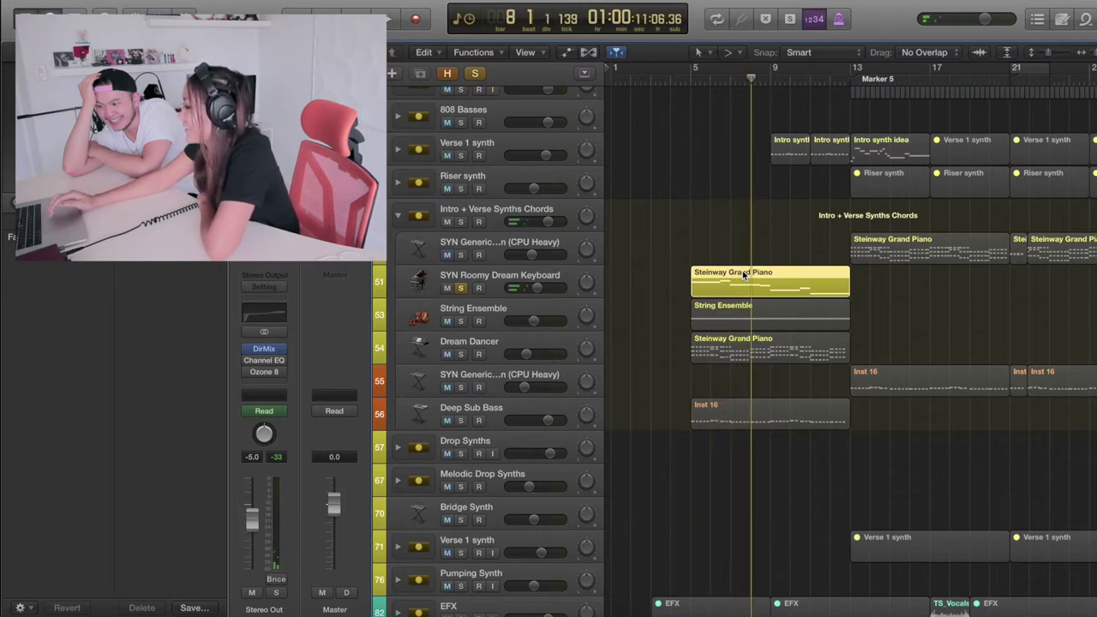
left_click(461, 323)
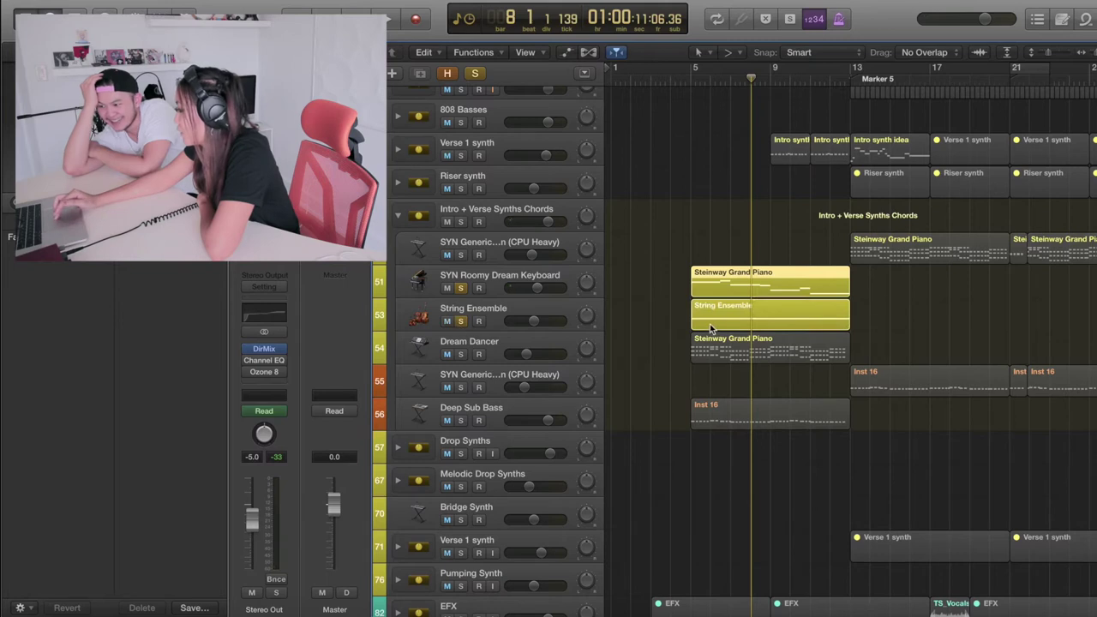
left_click(731, 310)
key("space")
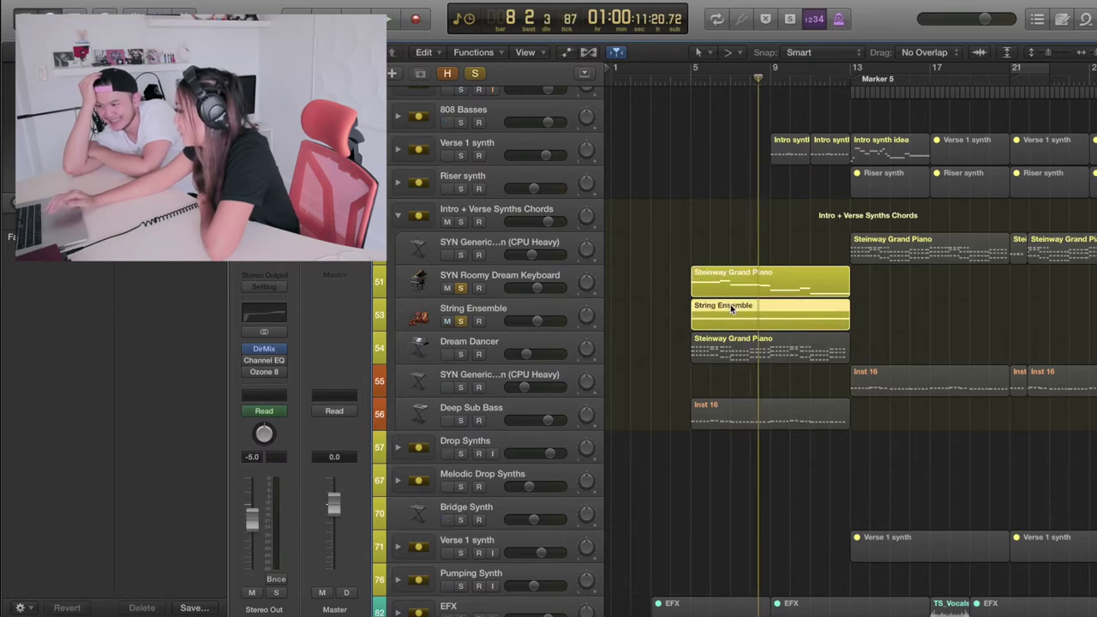
- Undo the accidental Riser synth change, replay from bar 5, and unsolo SYN Roomy Dream Keyboard
left_click(691, 185)
key("super+z")
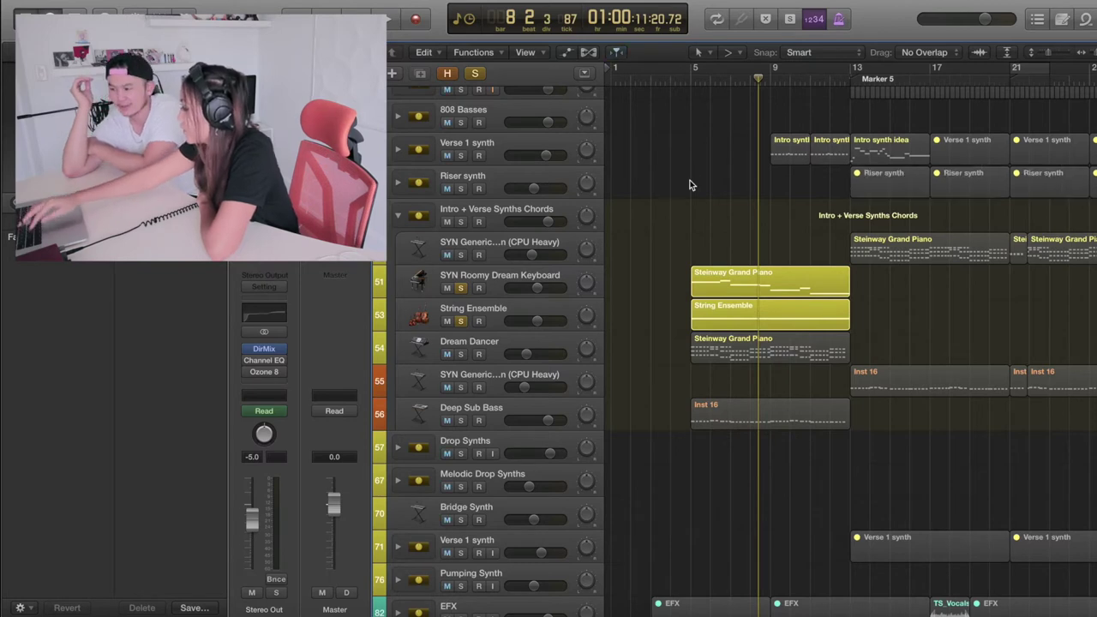
left_click(691, 80)
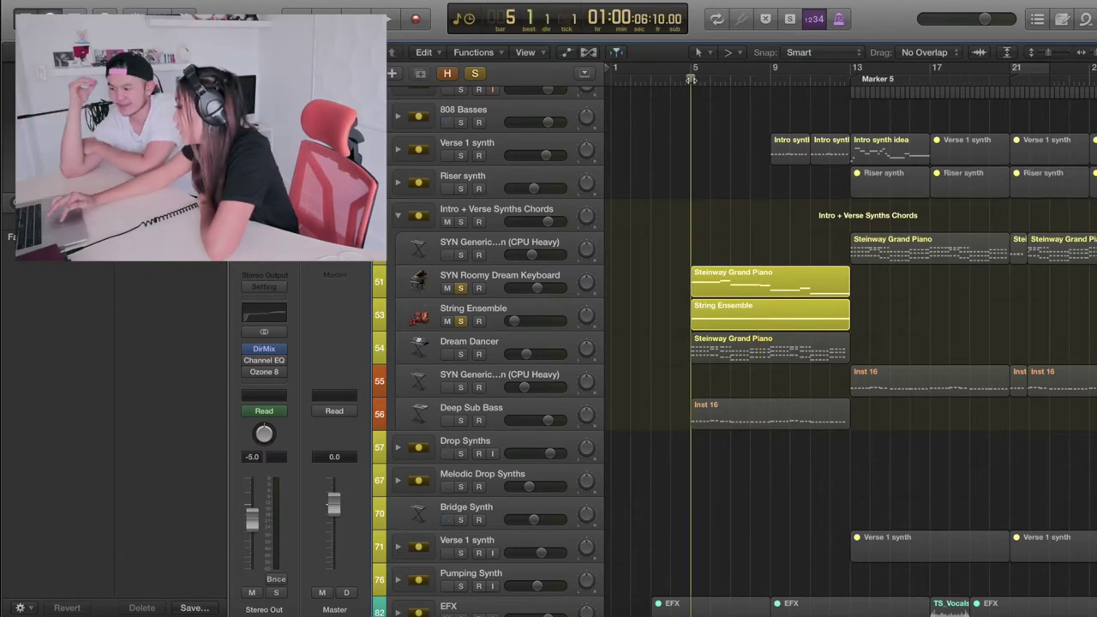
key("space")
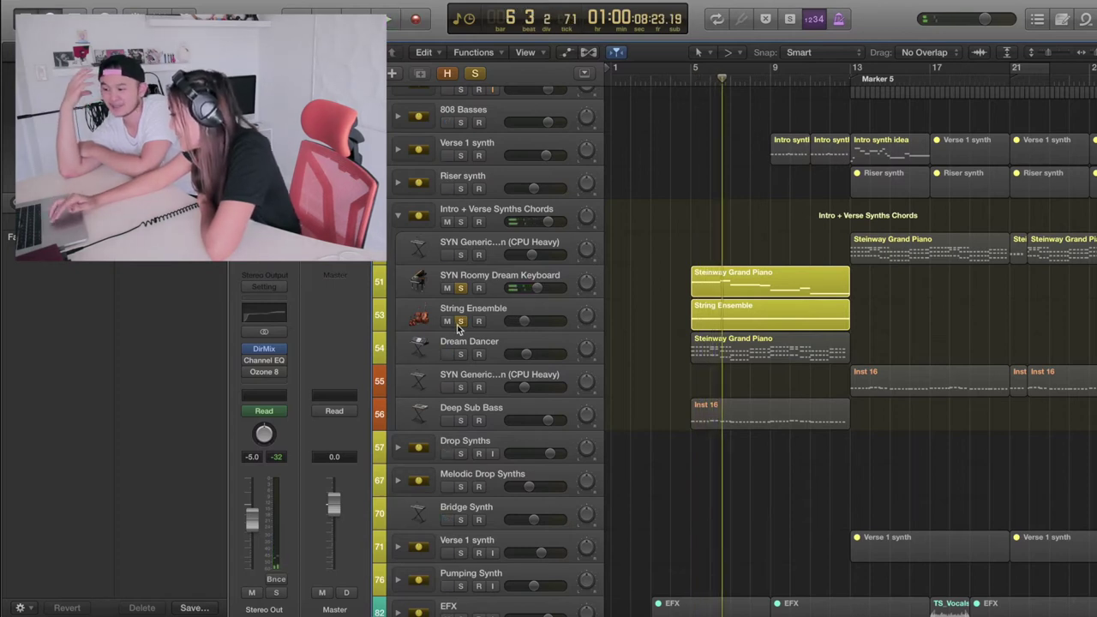
left_click(460, 289)
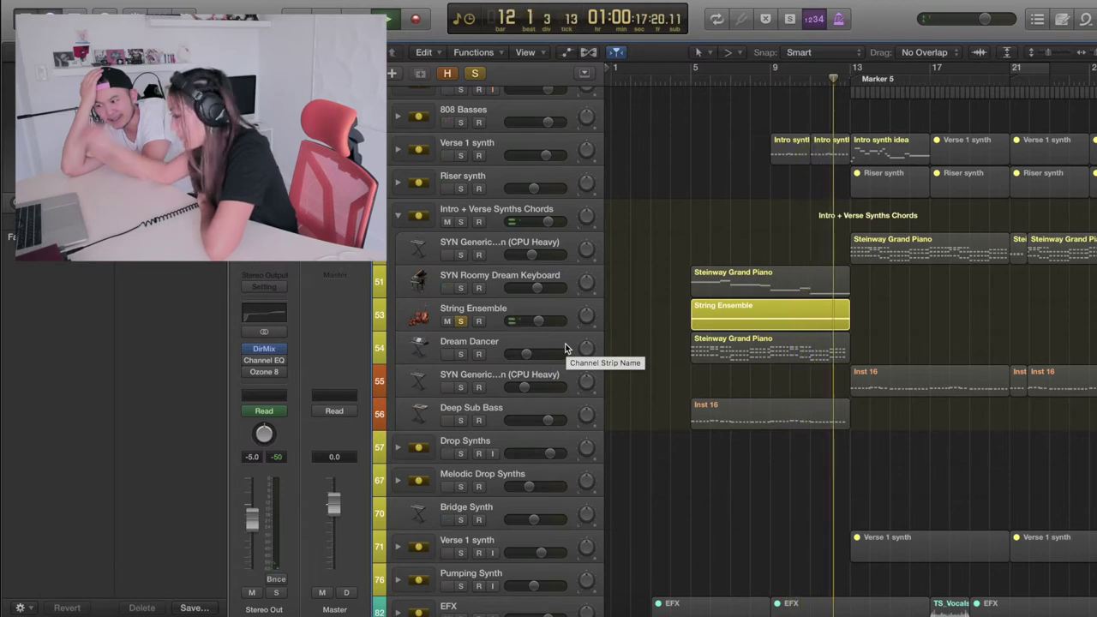
- Solo Dream Dancer, delete an accidental empty region, and play from bar 5
left_click(462, 355)
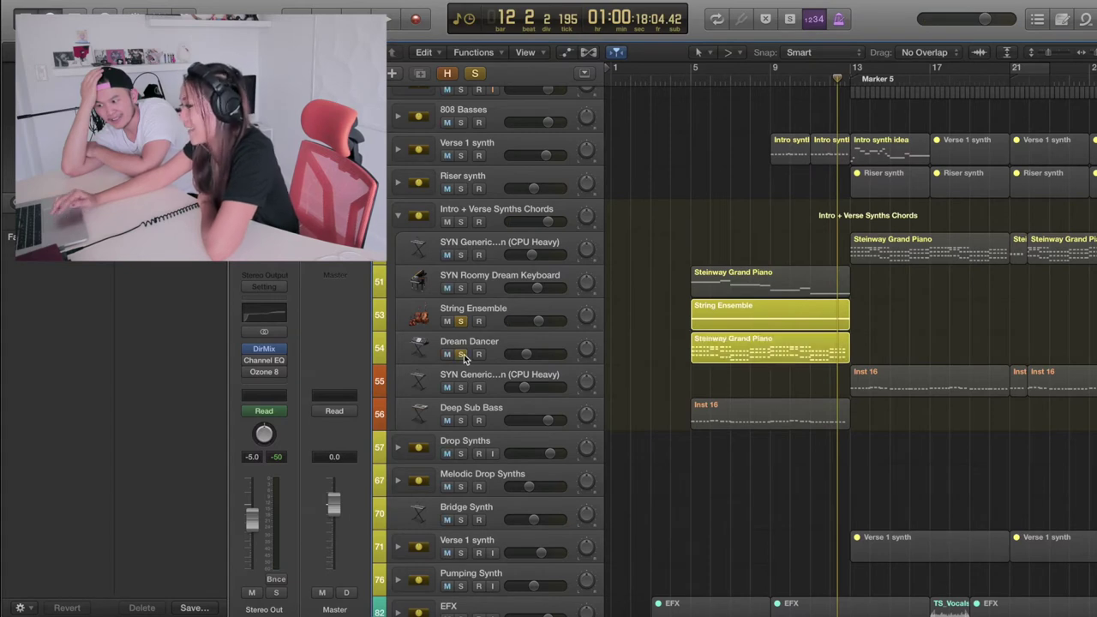
left_click(718, 339)
left_click(692, 247)
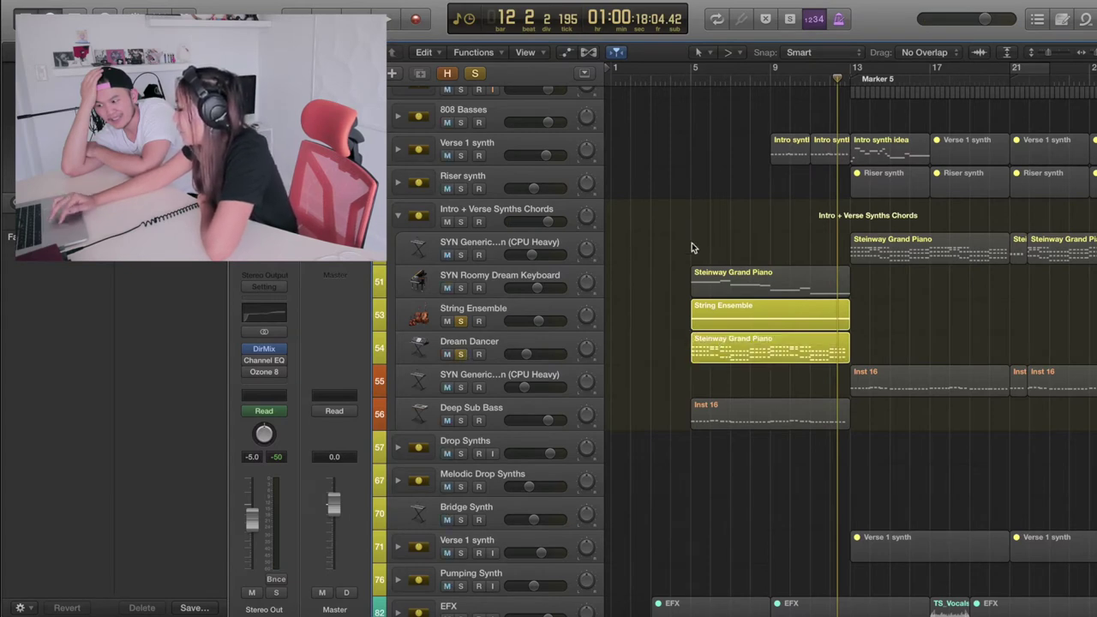
double_click(694, 245)
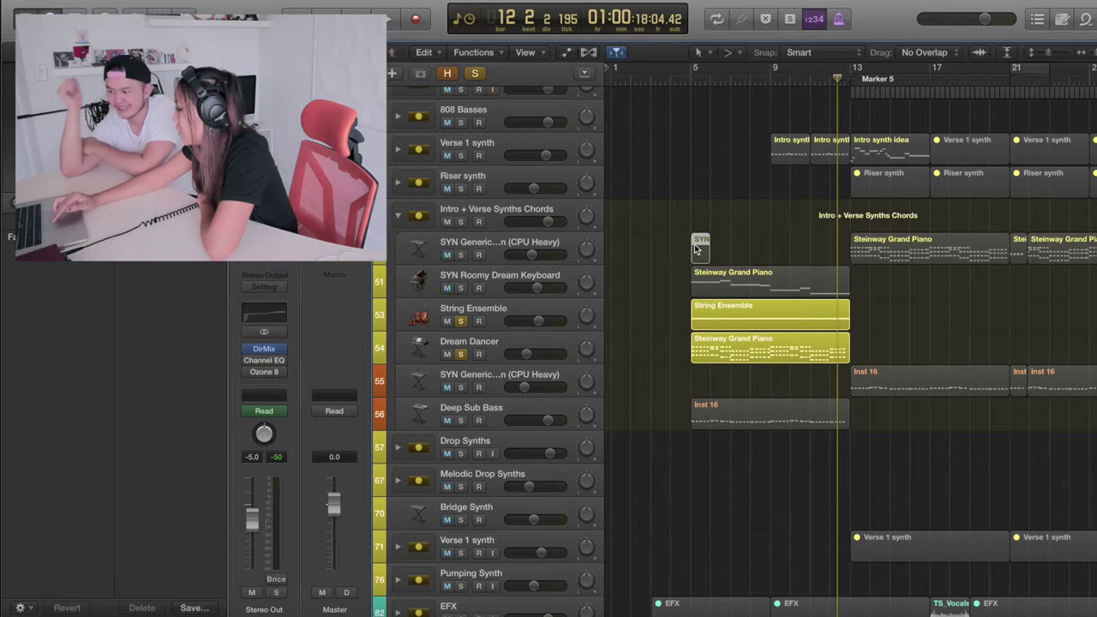
key("Delete")
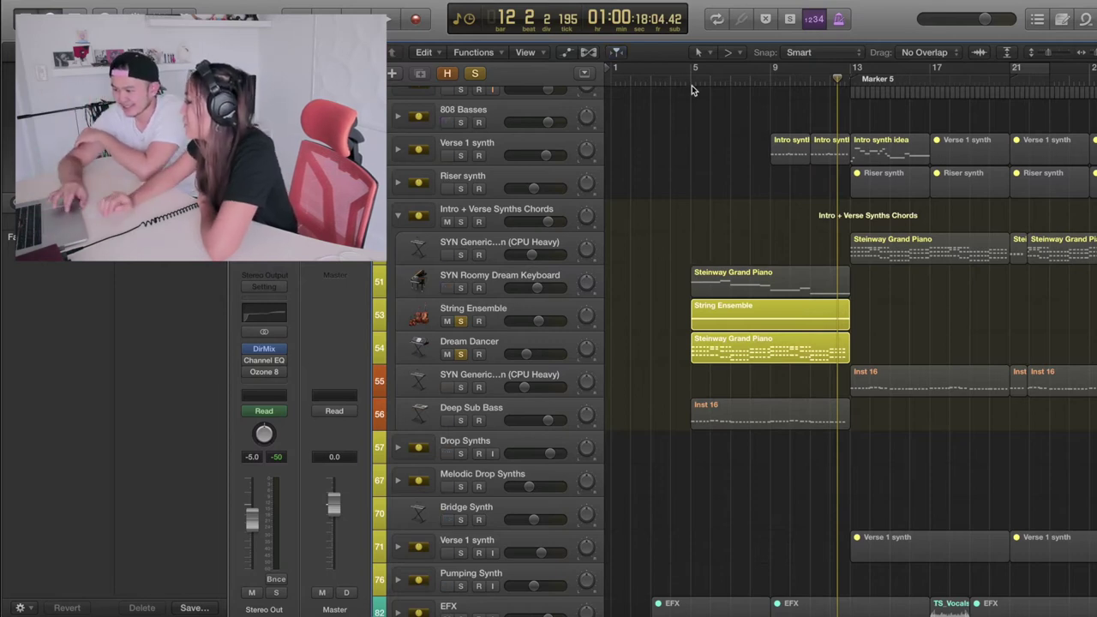
left_click(692, 84)
key("space")
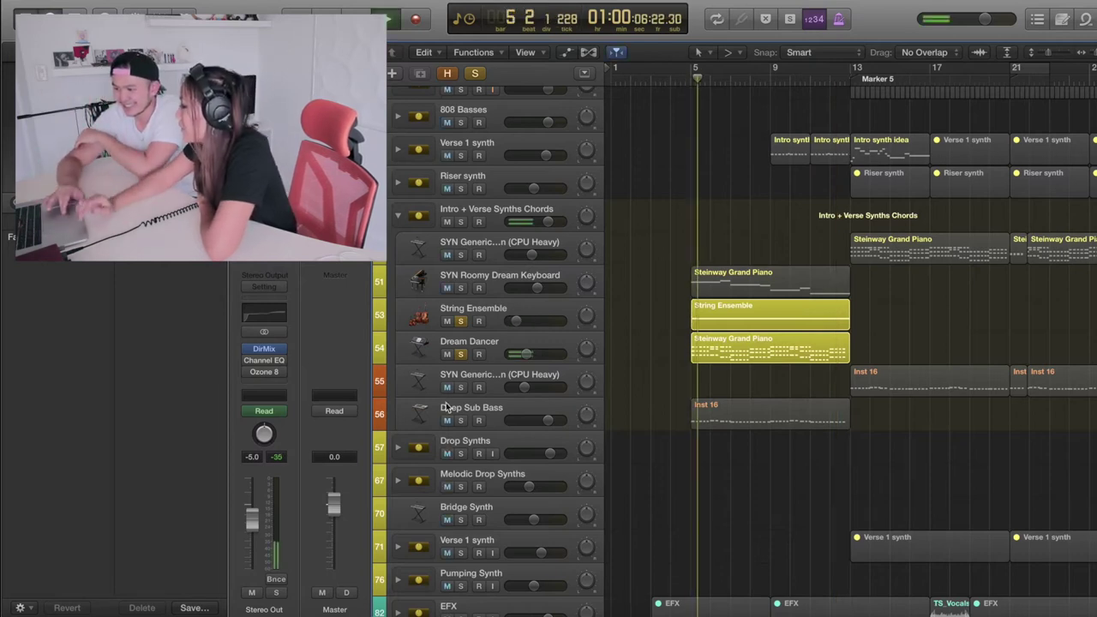
- Unsolo String Ensemble and add Deep Sub Bass to the solo, auditioning from bar 5
left_click(460, 322)
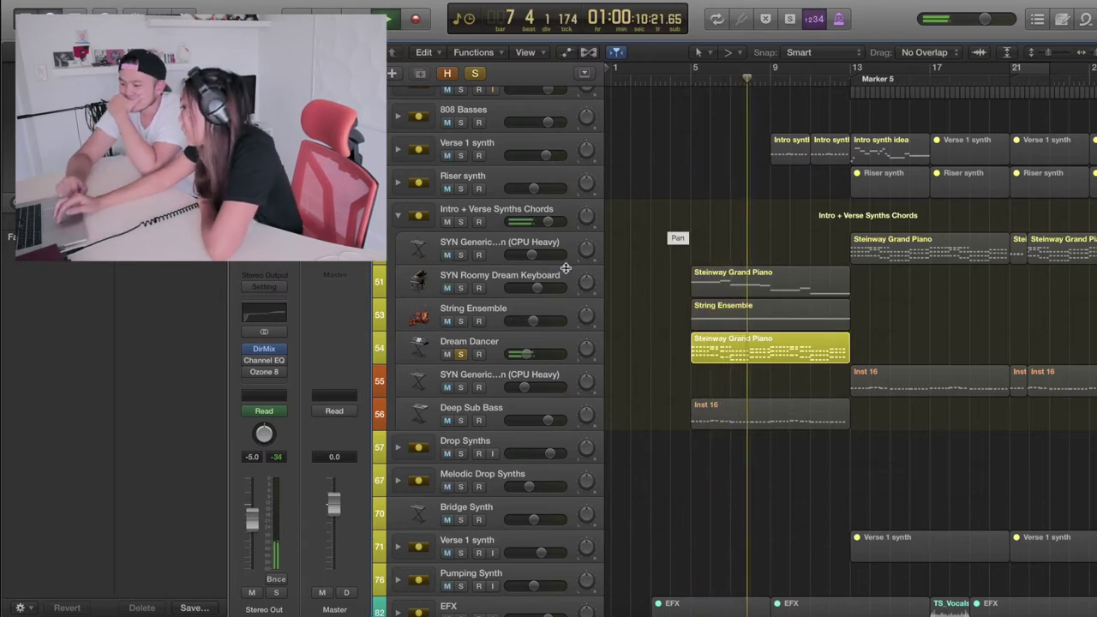
key("space")
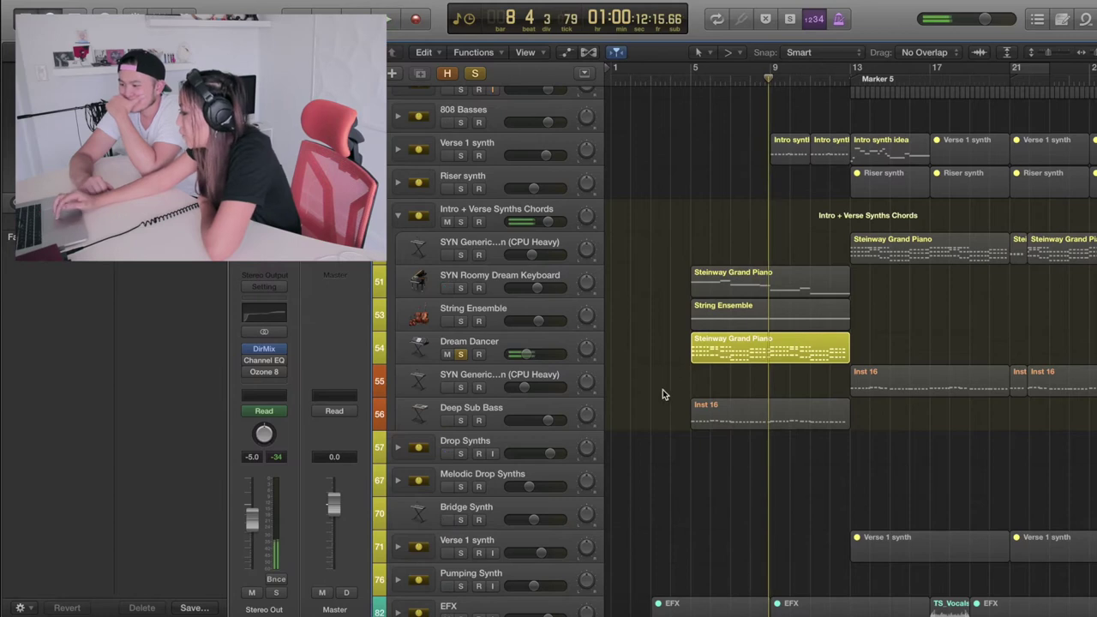
left_click(461, 421)
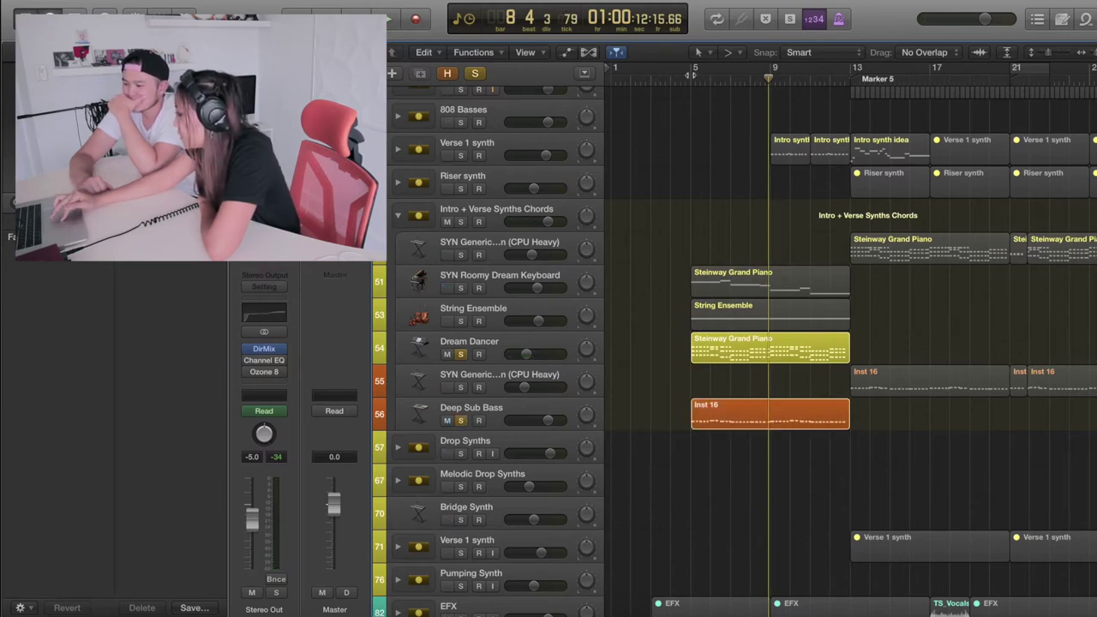
key("space")
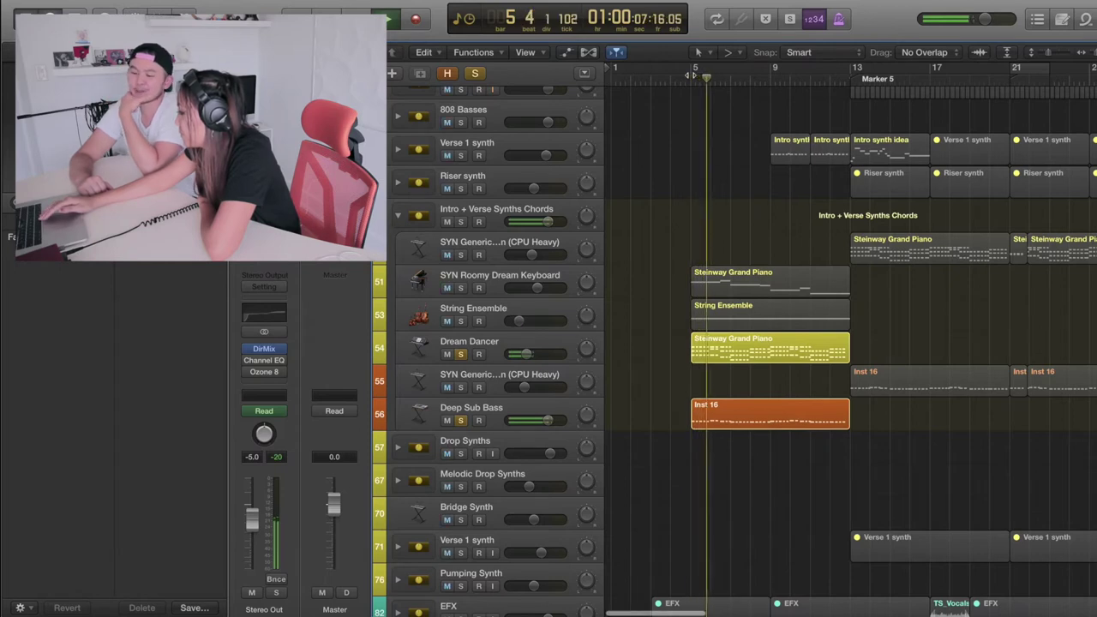
key("space")
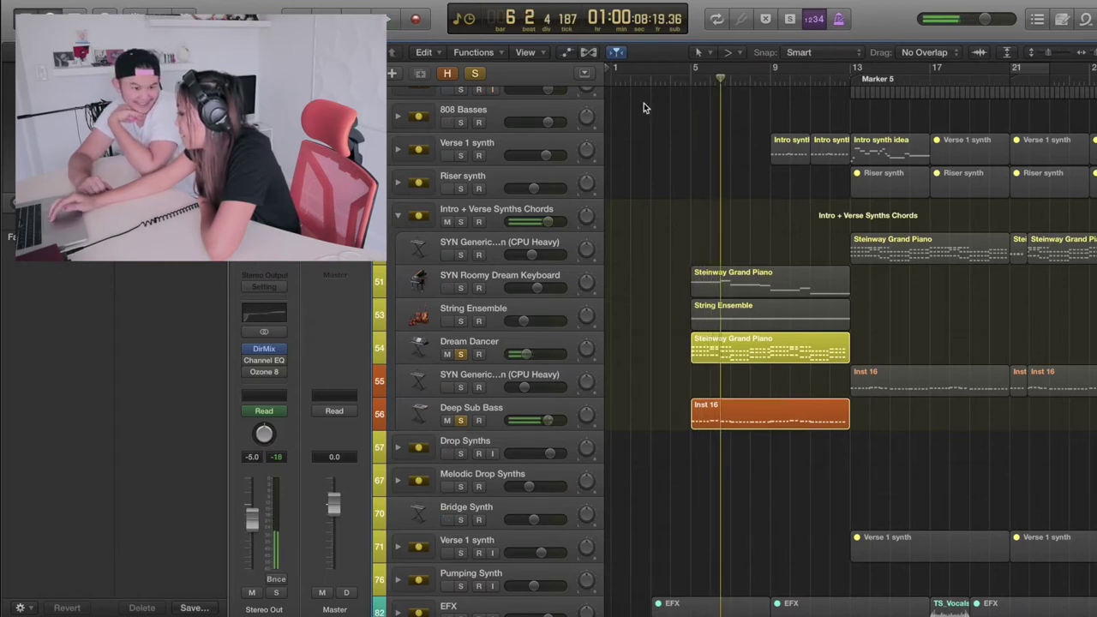
- Unsolo Dream Dancer and audition the remaining solo from bar 5
left_click(460, 356)
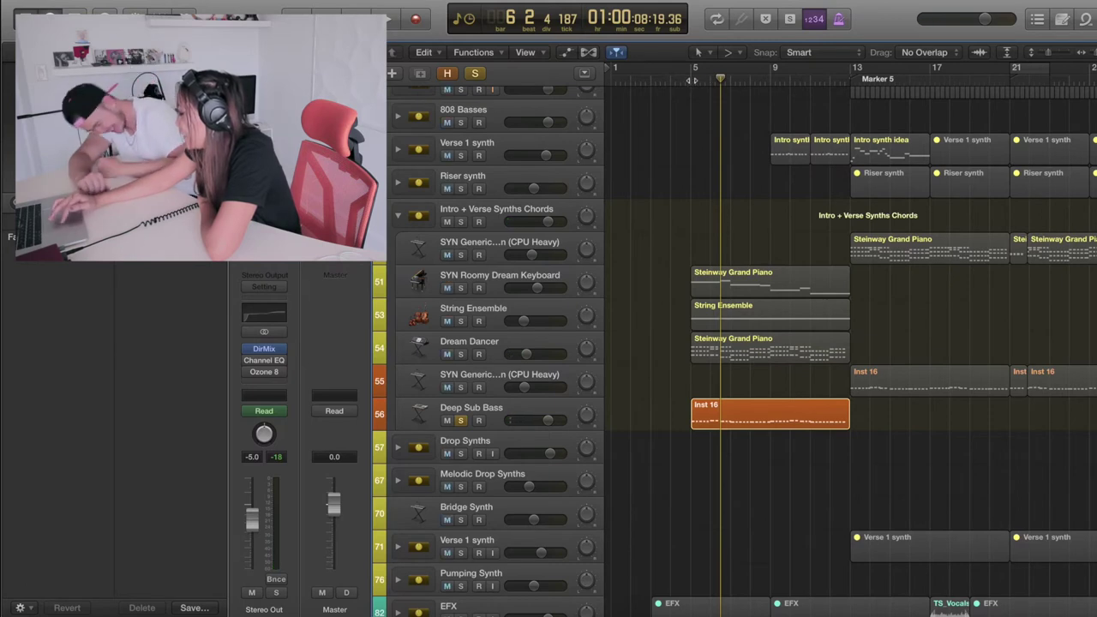
key("Return")
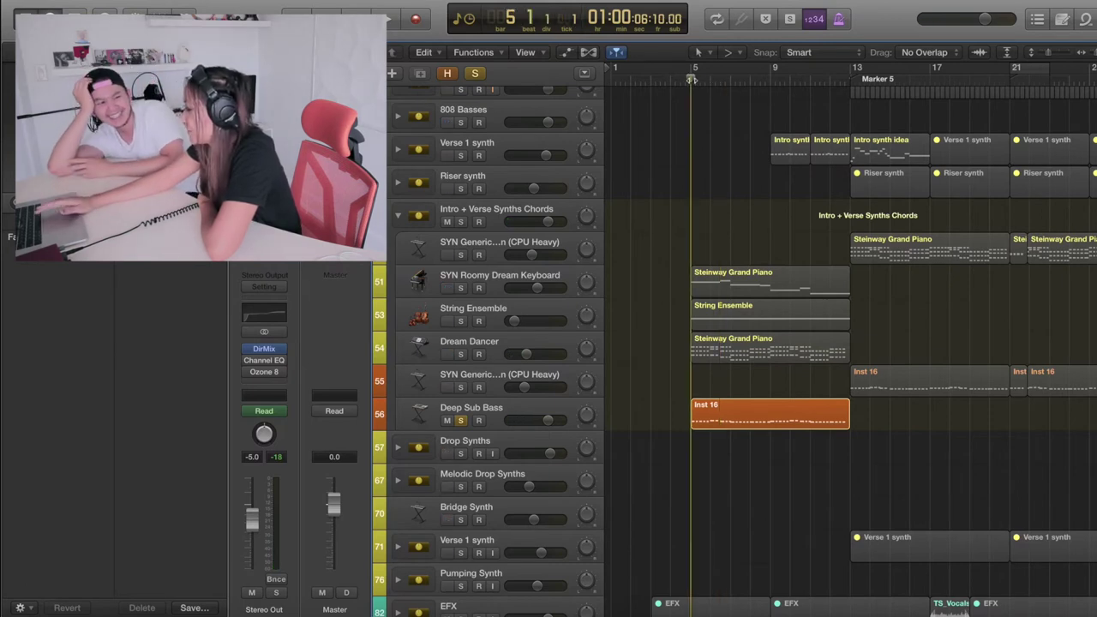
key("space")
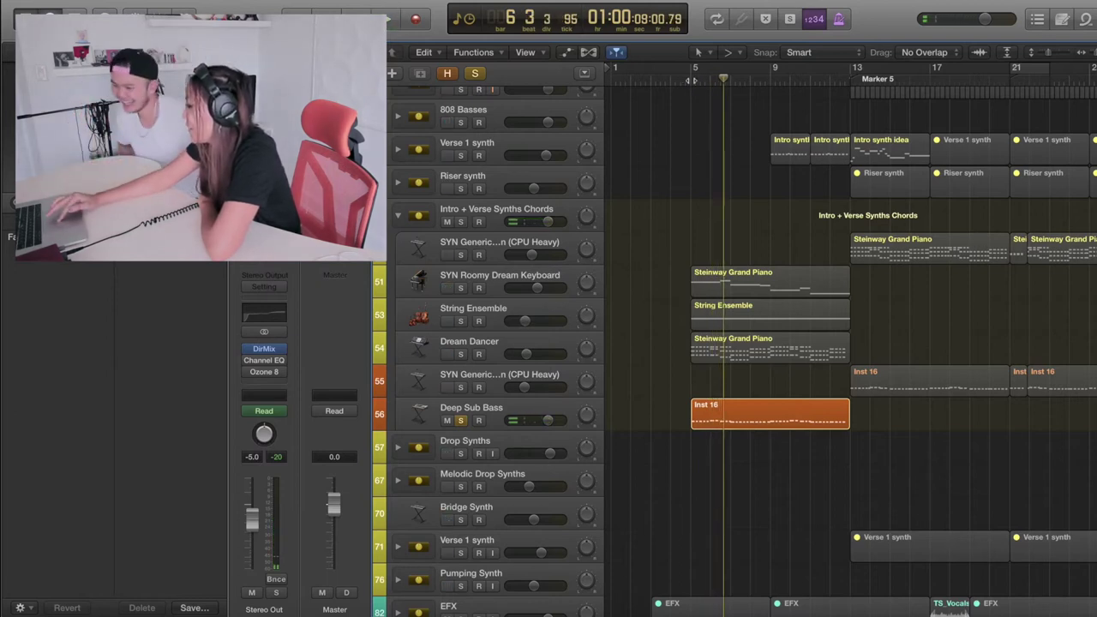
key("space")
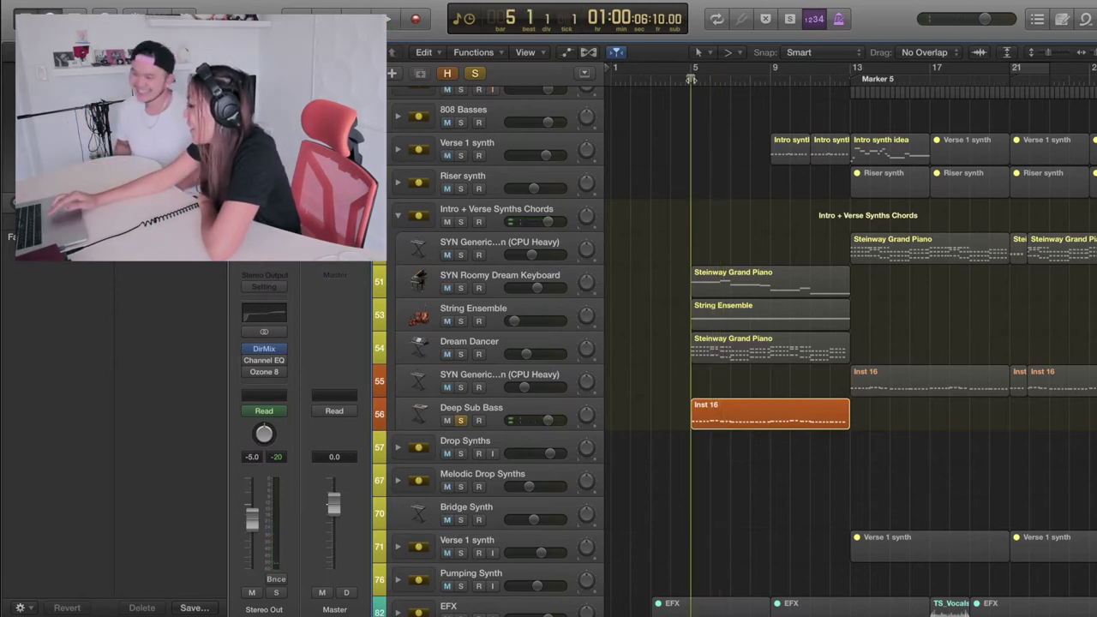
- Re-solo Dream Dancer and String Ensemble for another listen, then unsolo both
left_click(461, 354)
key("space")
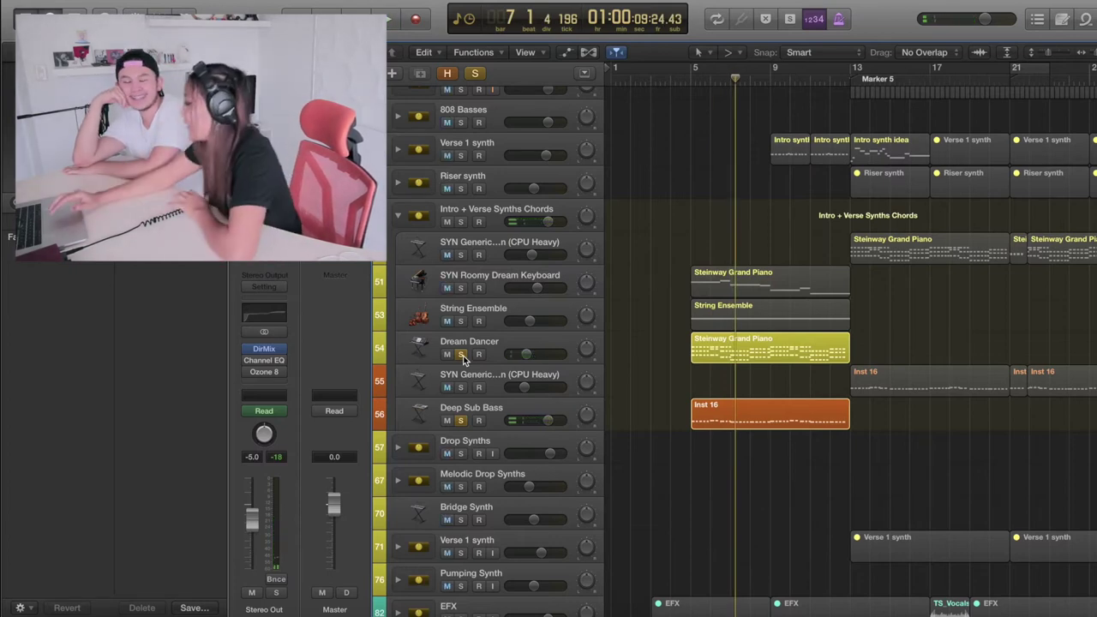
left_click(460, 321)
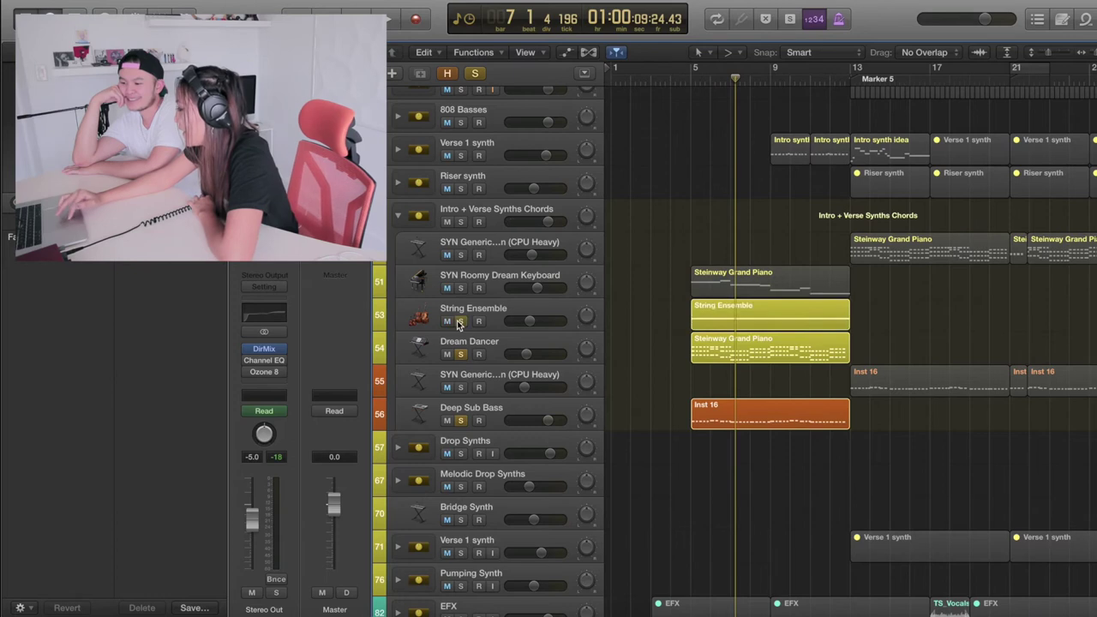
key("space")
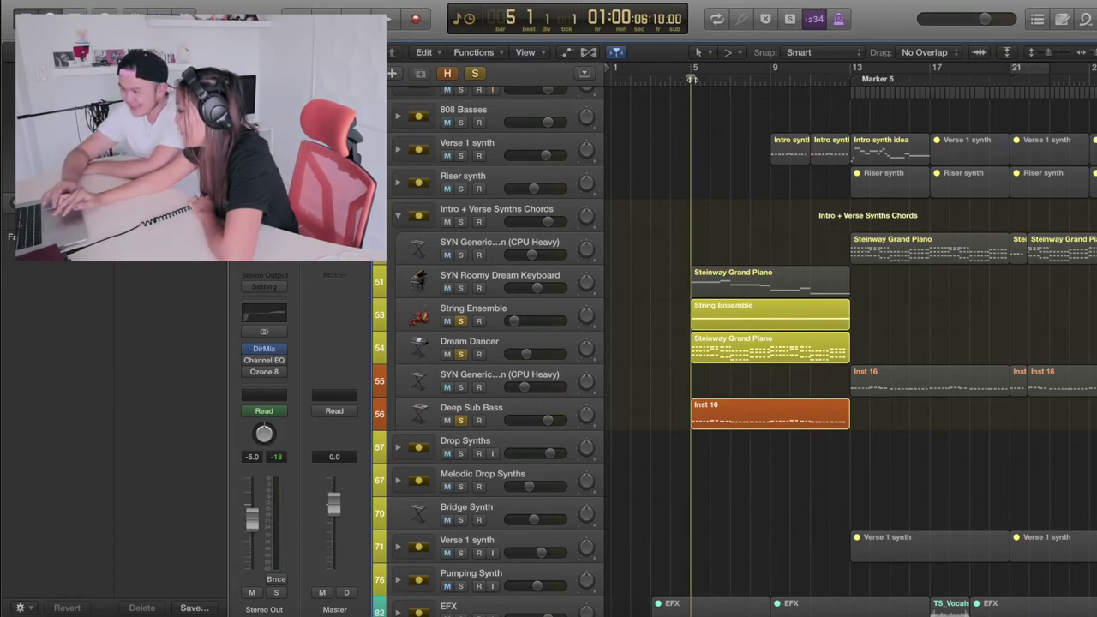
left_click(460, 321)
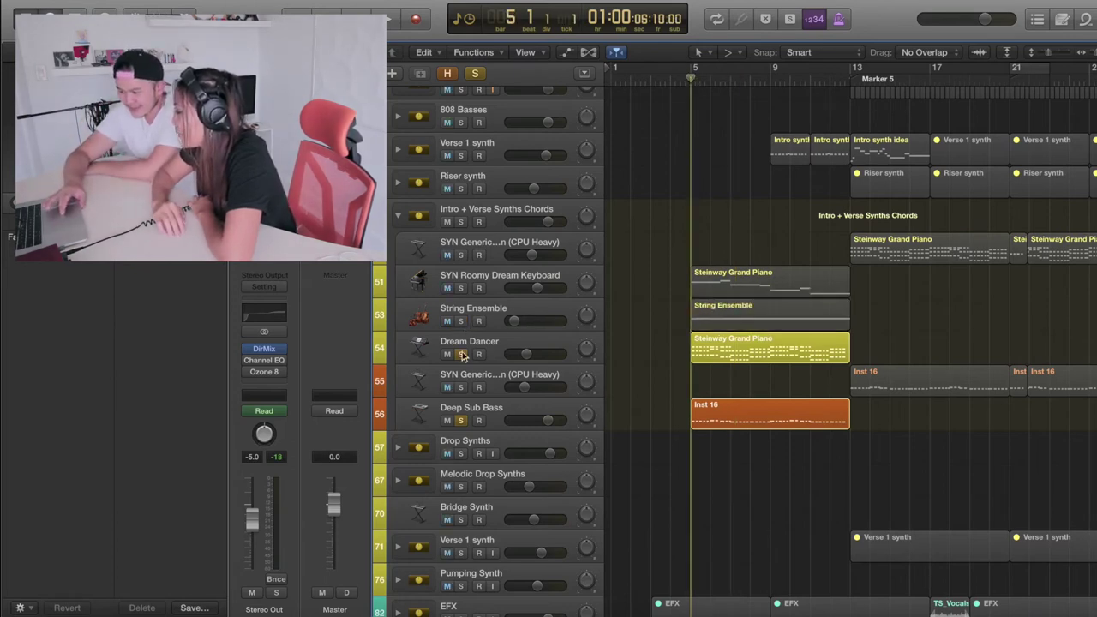
left_click(460, 354)
- Unsolo Deep Sub Bass, collapse the Intro + Verse Synths Chords stack, and move the playhead to bar 13
left_click(461, 420)
scroll(717, 339, "right", 5)
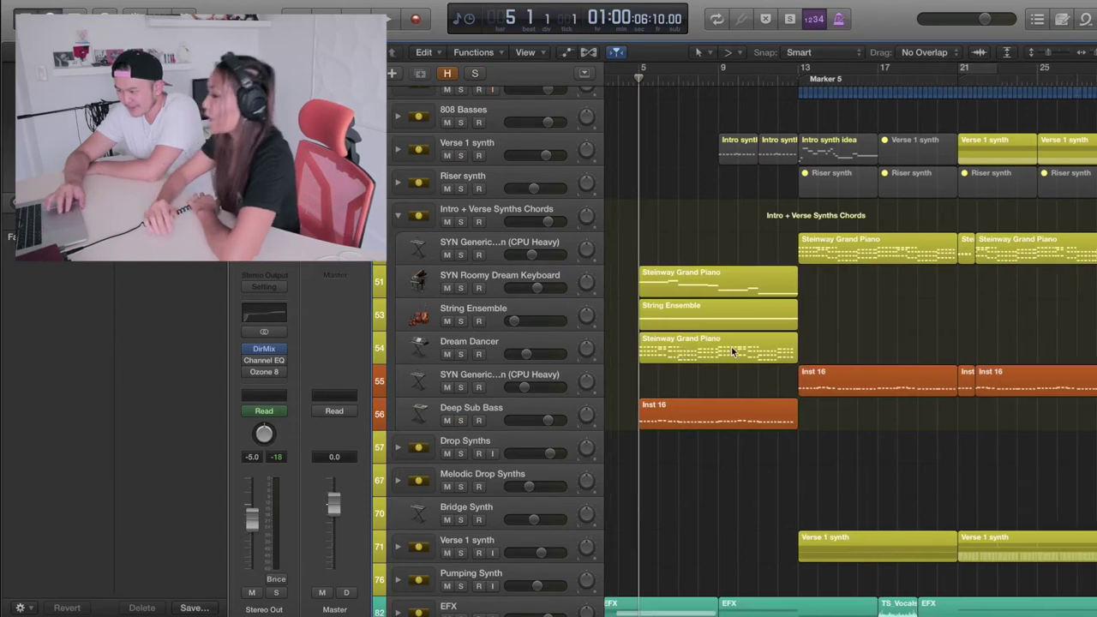
left_click(398, 212)
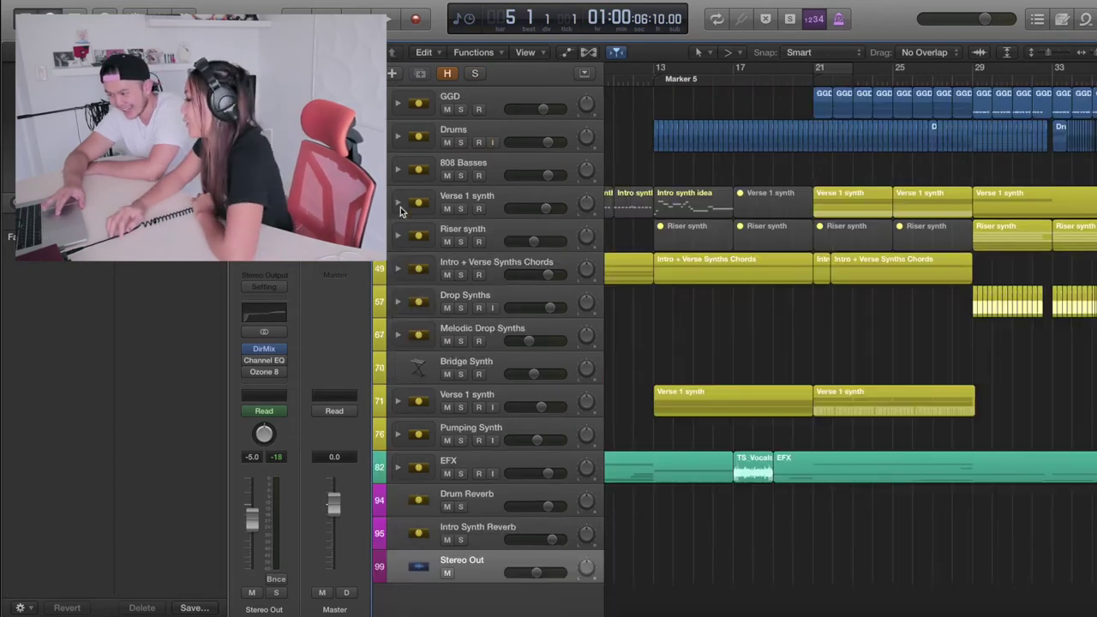
scroll(645, 209, "right", 2)
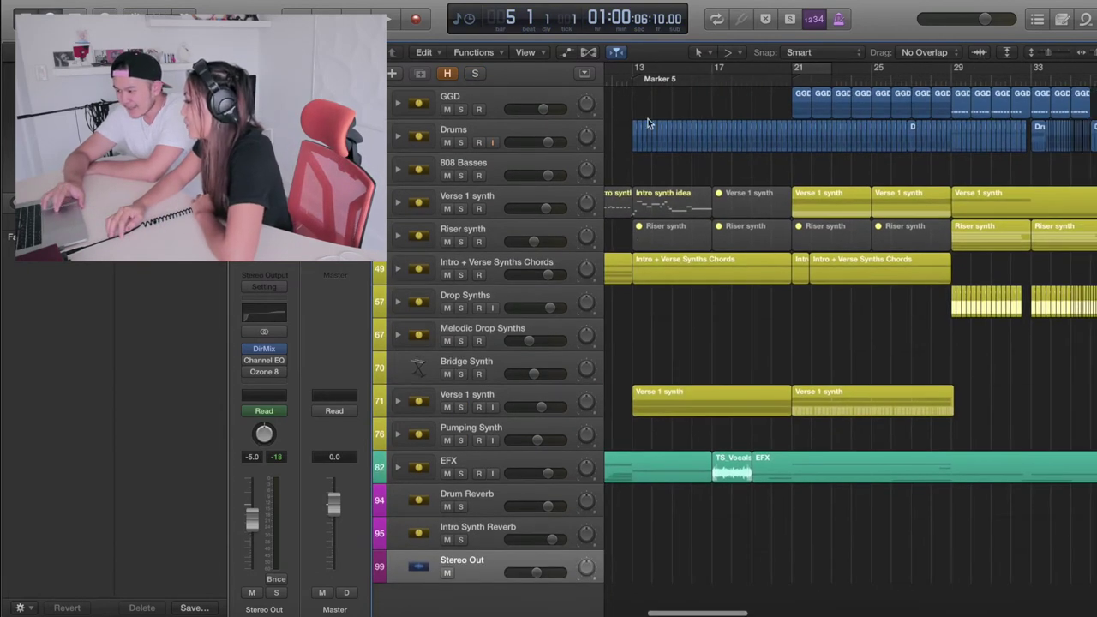
left_click(631, 79)
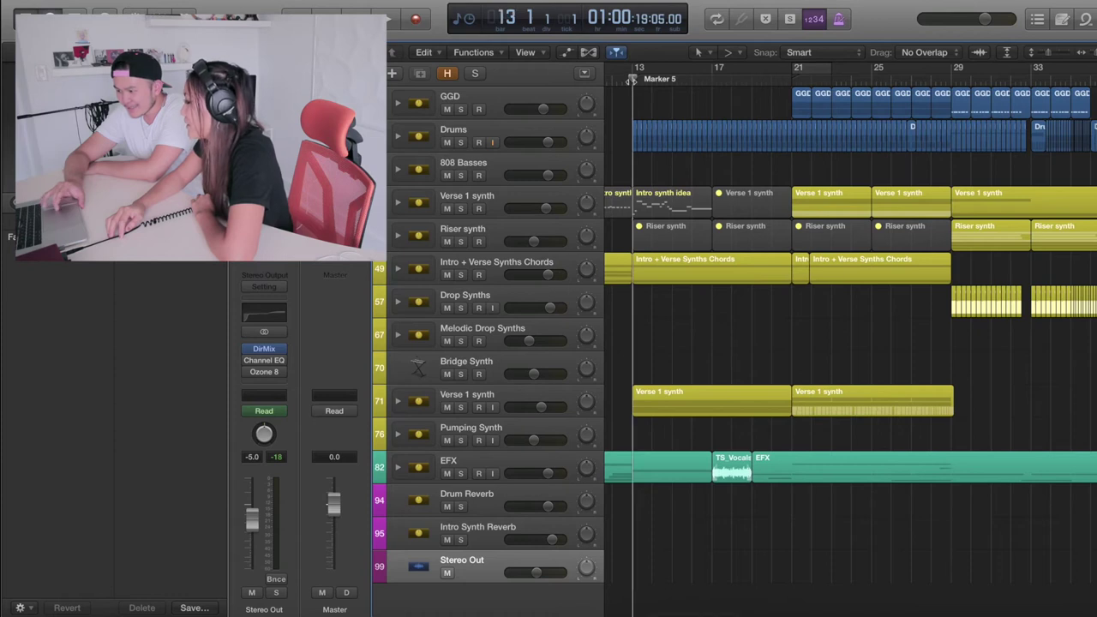
- Expand the Drums, Riser synth, Verse 1 synth and EFX stacks
left_click(397, 136)
scroll(435, 369, "down", 10)
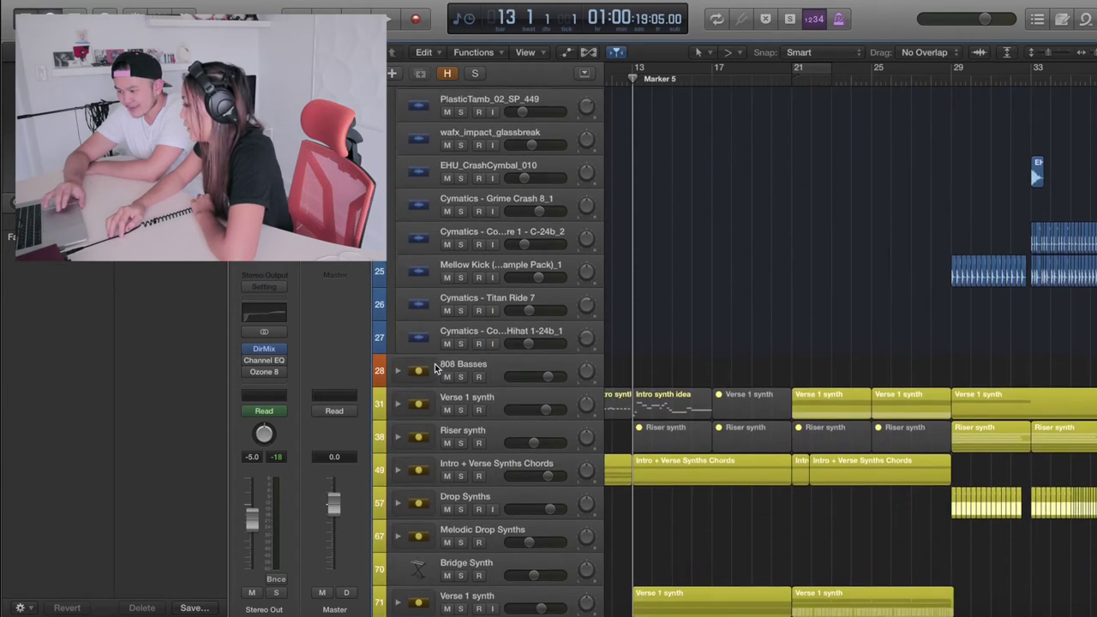
left_click(398, 421)
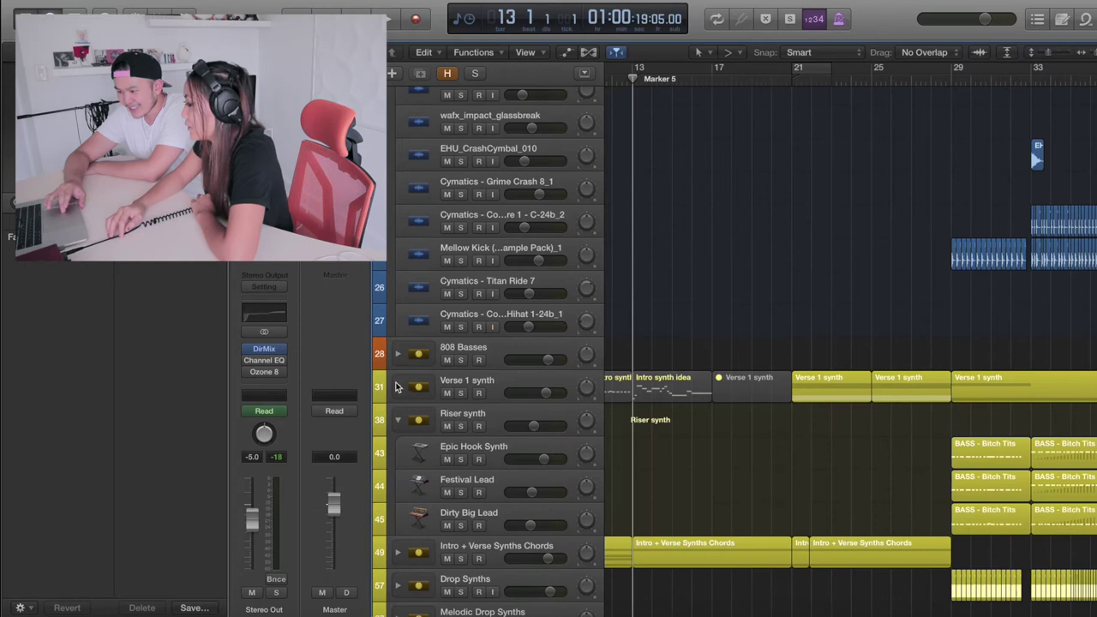
left_click(398, 386)
scroll(435, 441, "down", 6)
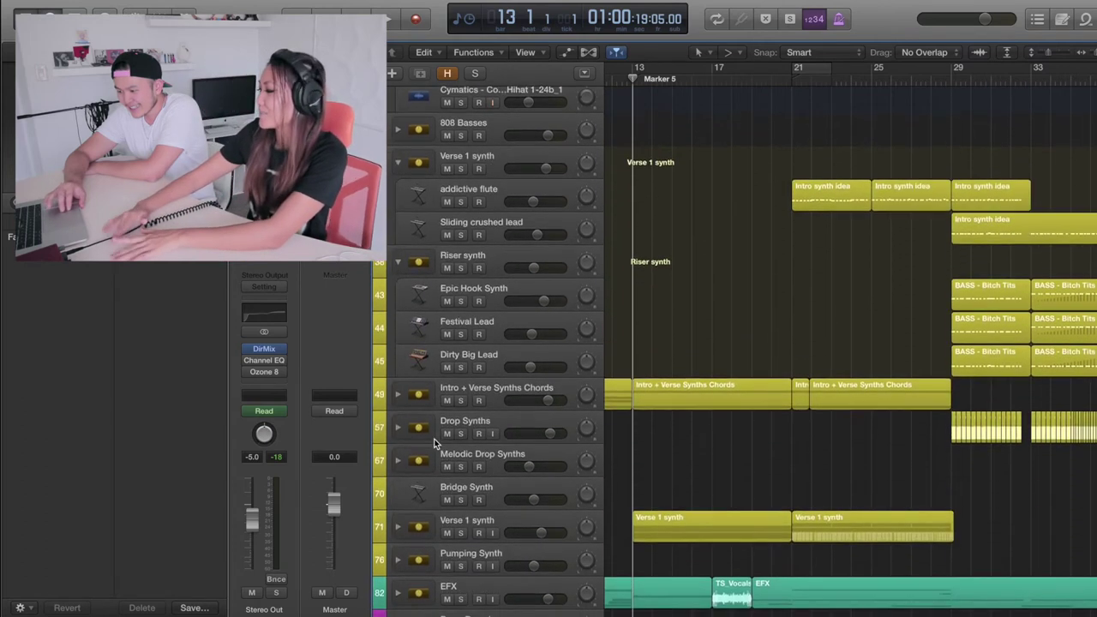
scroll(433, 445, "down", 3)
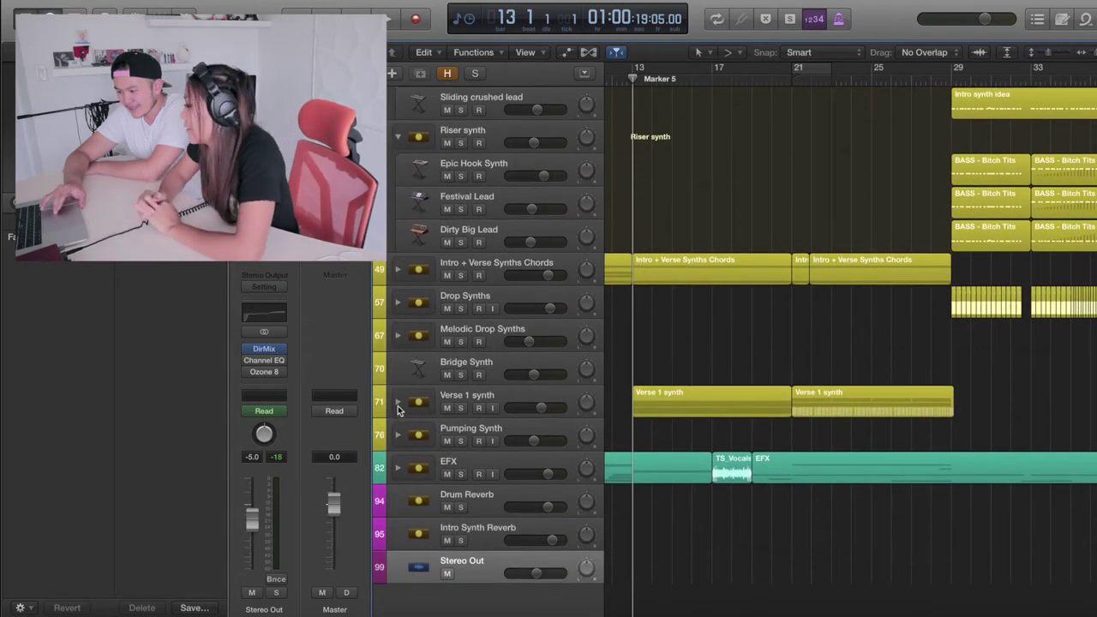
left_click(399, 403)
scroll(408, 480, "down", 2)
left_click(397, 468)
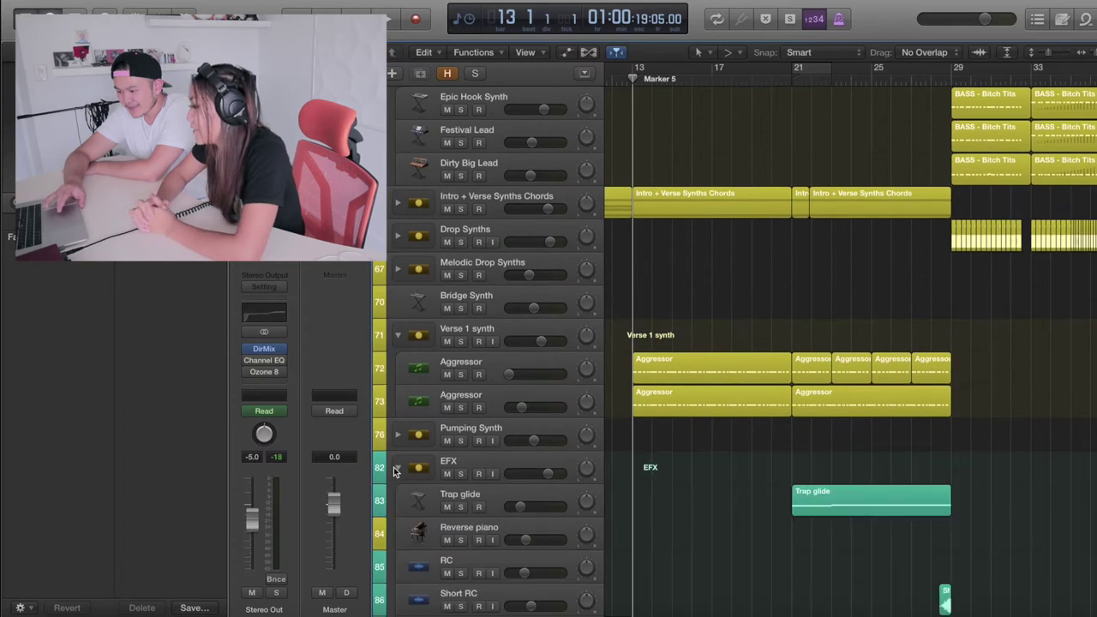
scroll(632, 316, "up", 15)
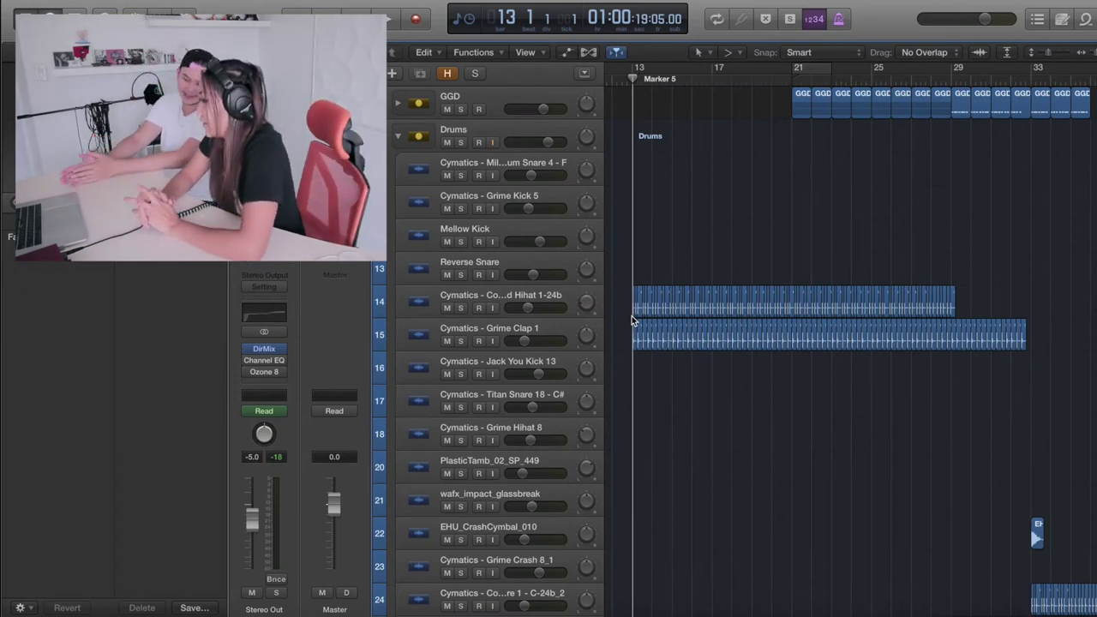
- Solo the Drums stack during playback and zoom in around the playhead
left_click(462, 142)
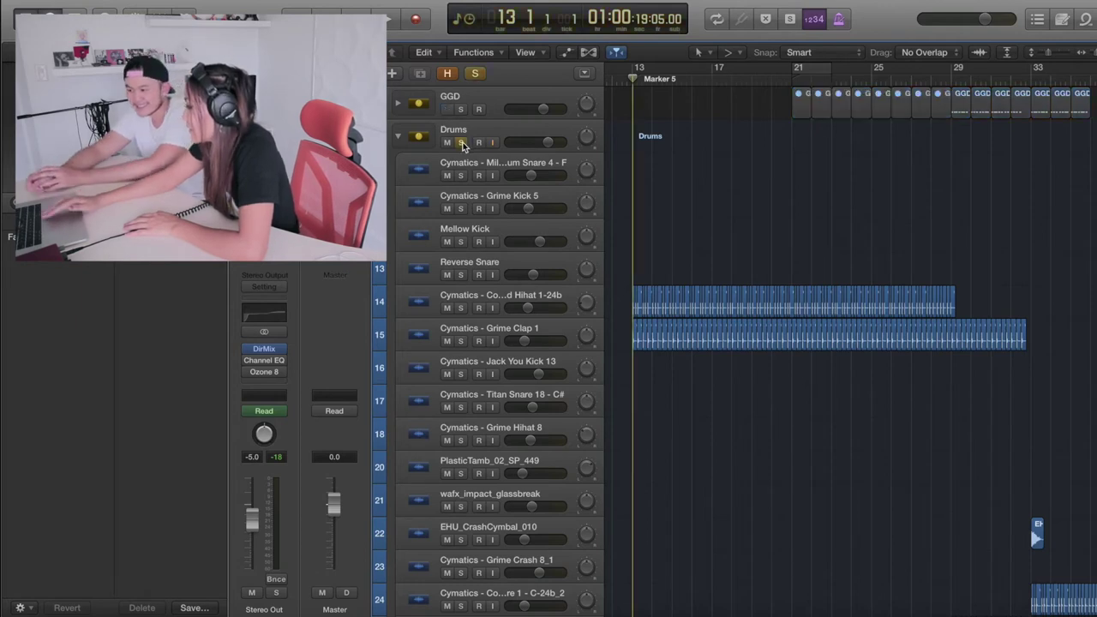
left_click(461, 143)
key("space")
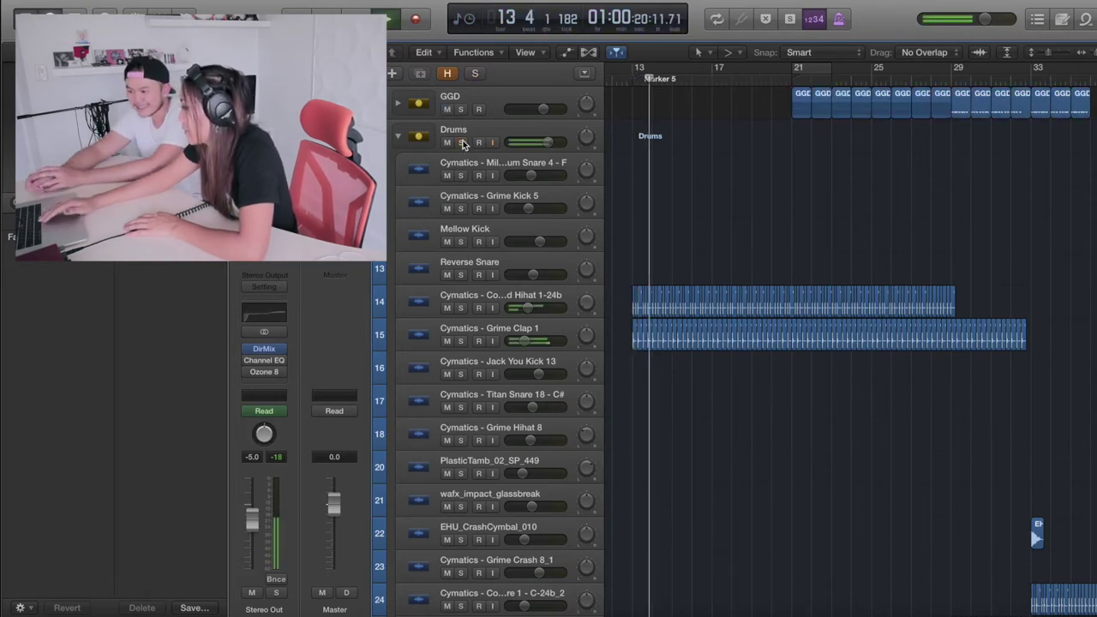
left_click(461, 142)
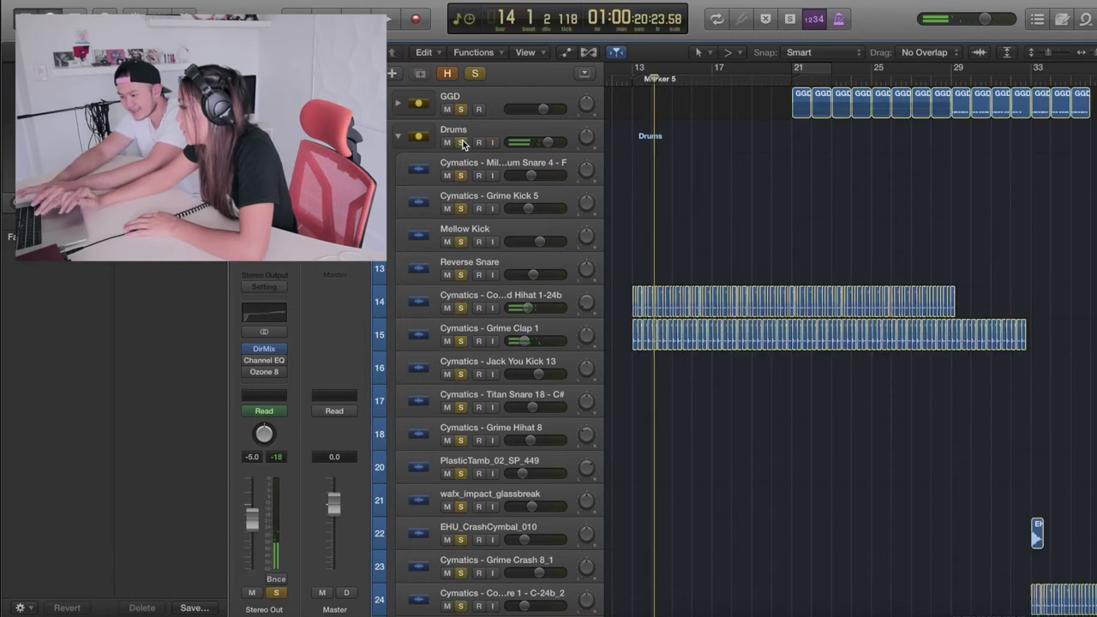
key("super+Right")
key("super+Right")
key("super+Right")
scroll(462, 144, "down", 8)
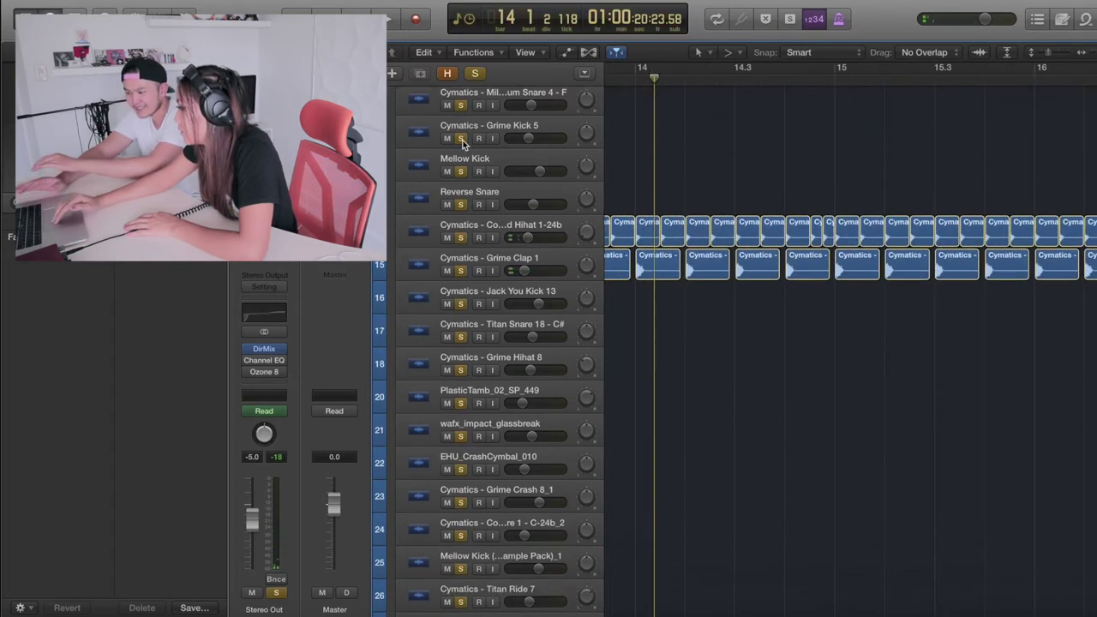
scroll(462, 144, "up", 8)
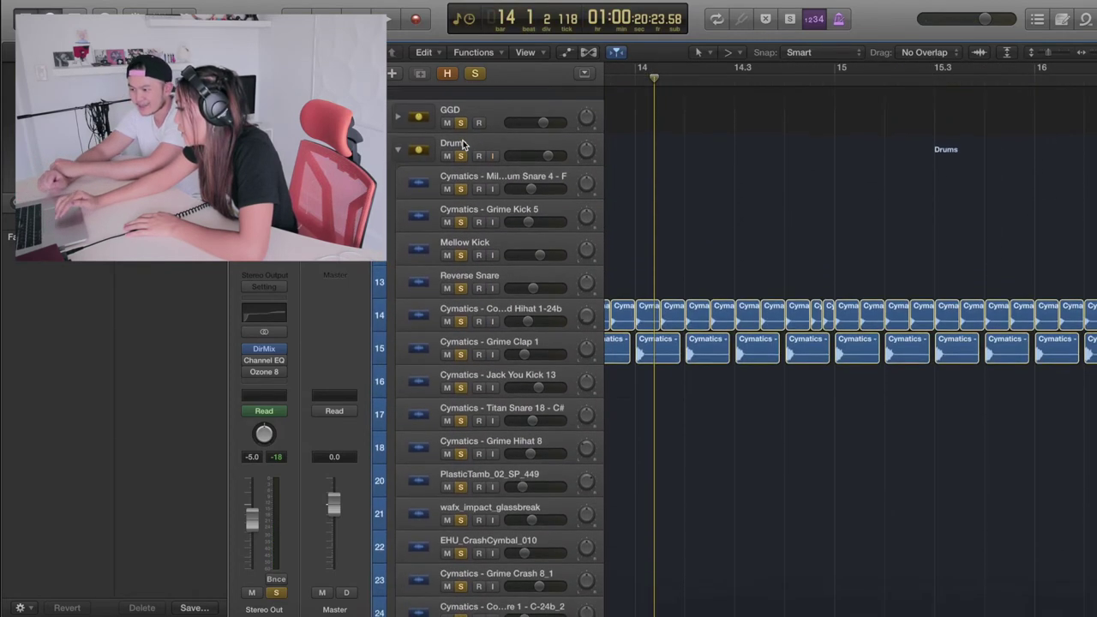
- Adjust the global solo, then play the drums from Marker 5 at bar 13
left_click(474, 75)
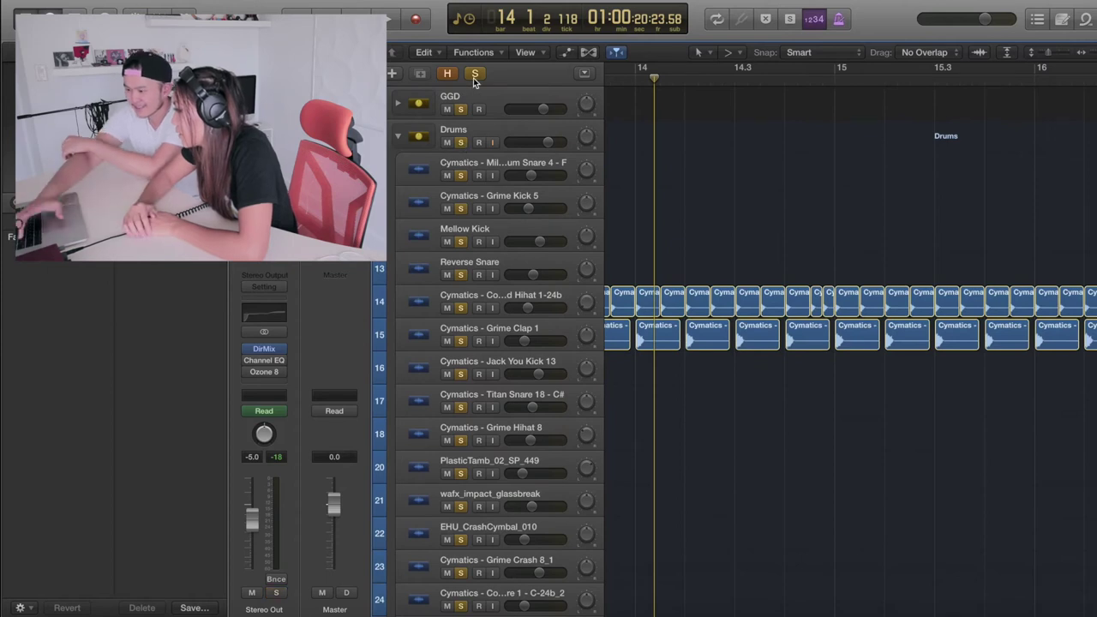
left_click(474, 74)
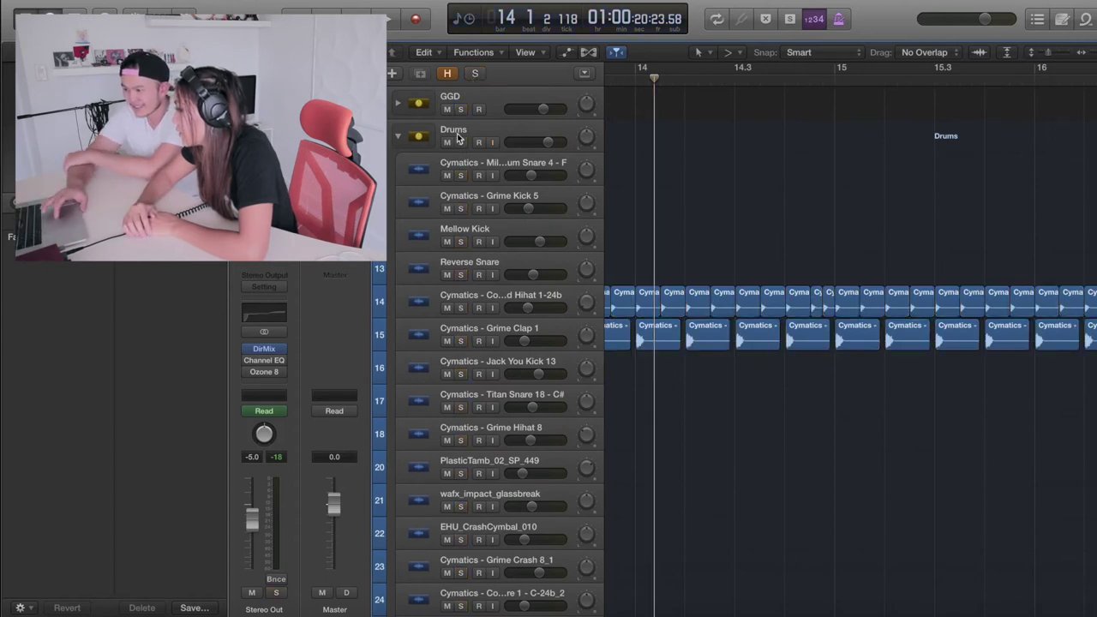
scroll(811, 242, "left", 3)
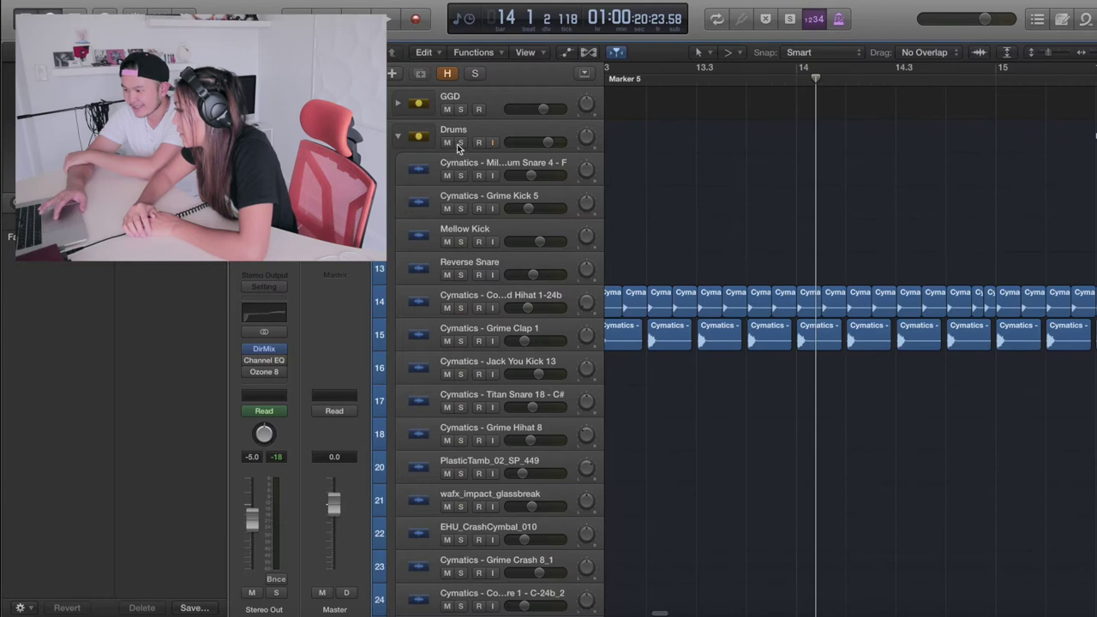
scroll(836, 221, "left", 4)
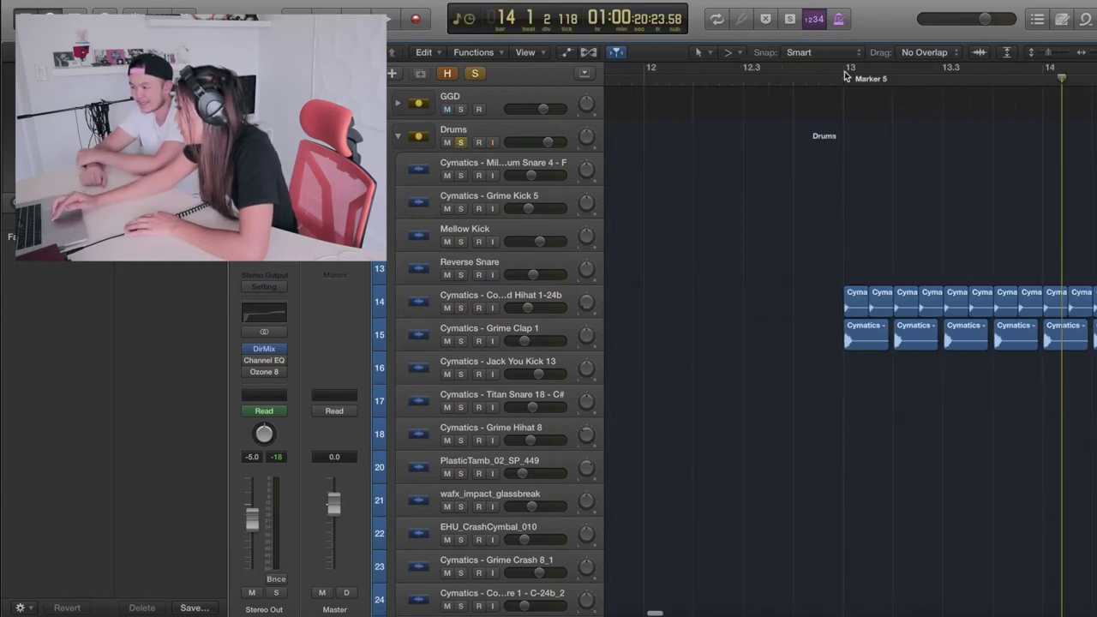
left_click(843, 80)
key("space")
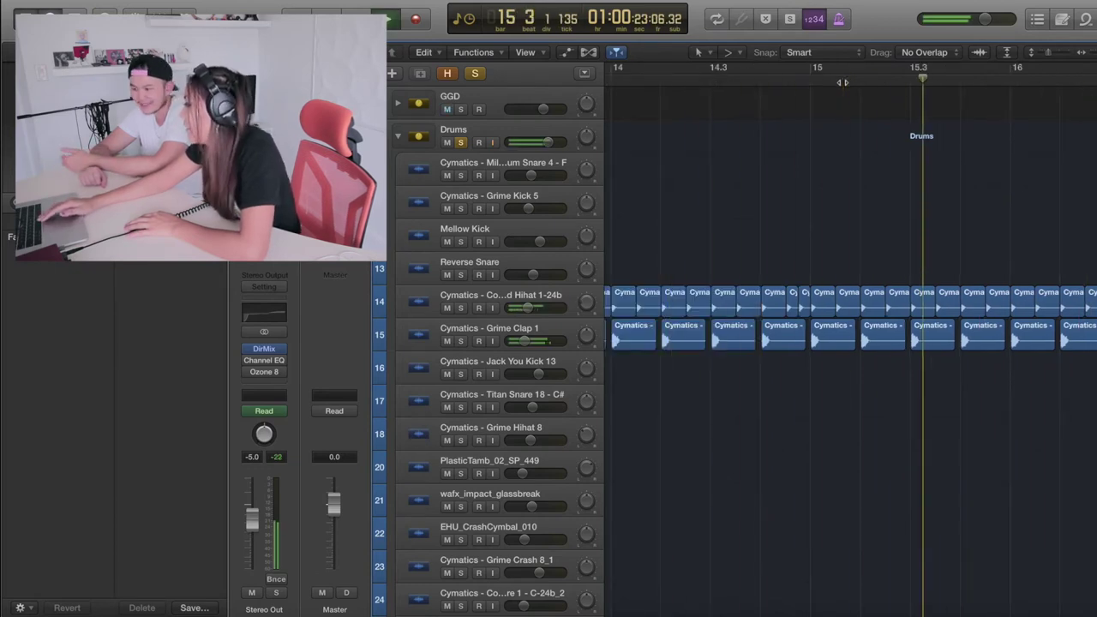
scroll(892, 248, "left", 5)
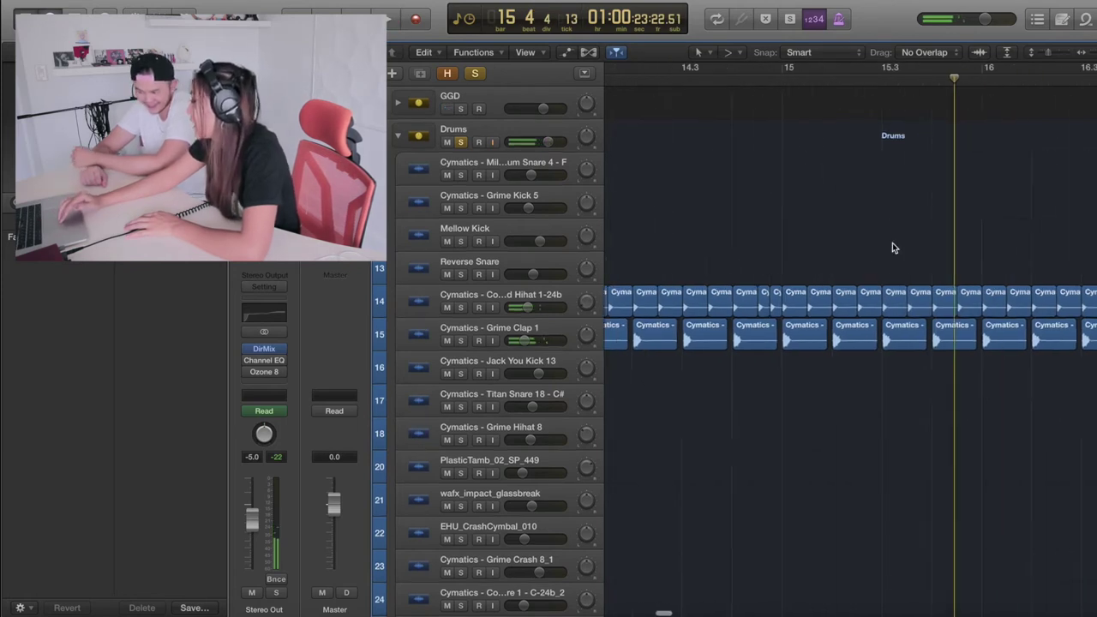
- Collapse the Drums and Verse 1 synth stacks and take Drums out of solo
left_click(396, 135)
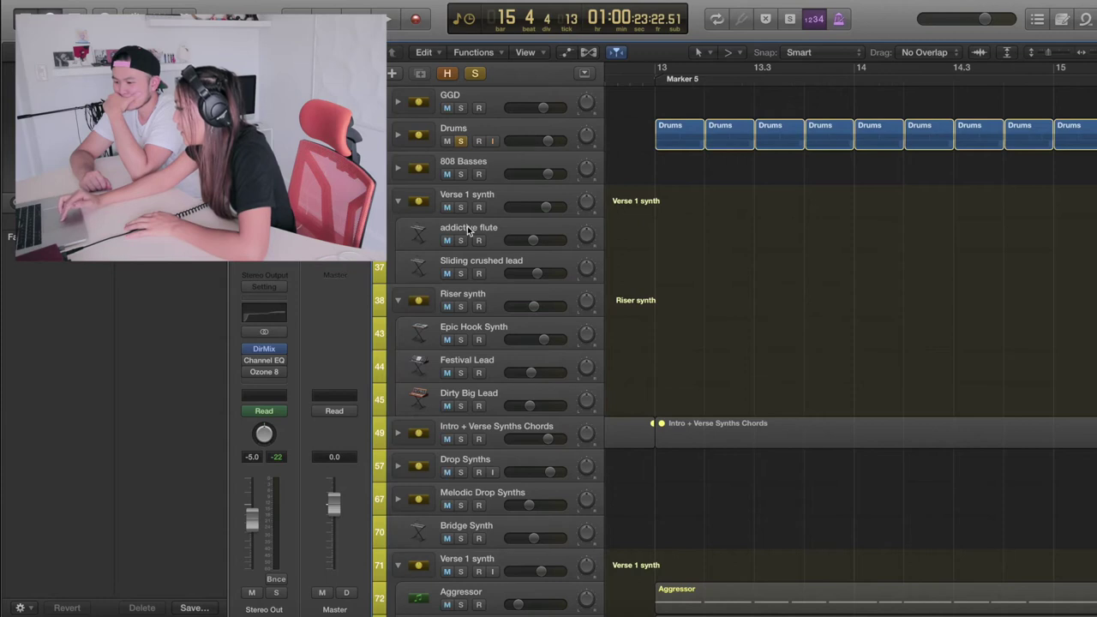
left_click(399, 201)
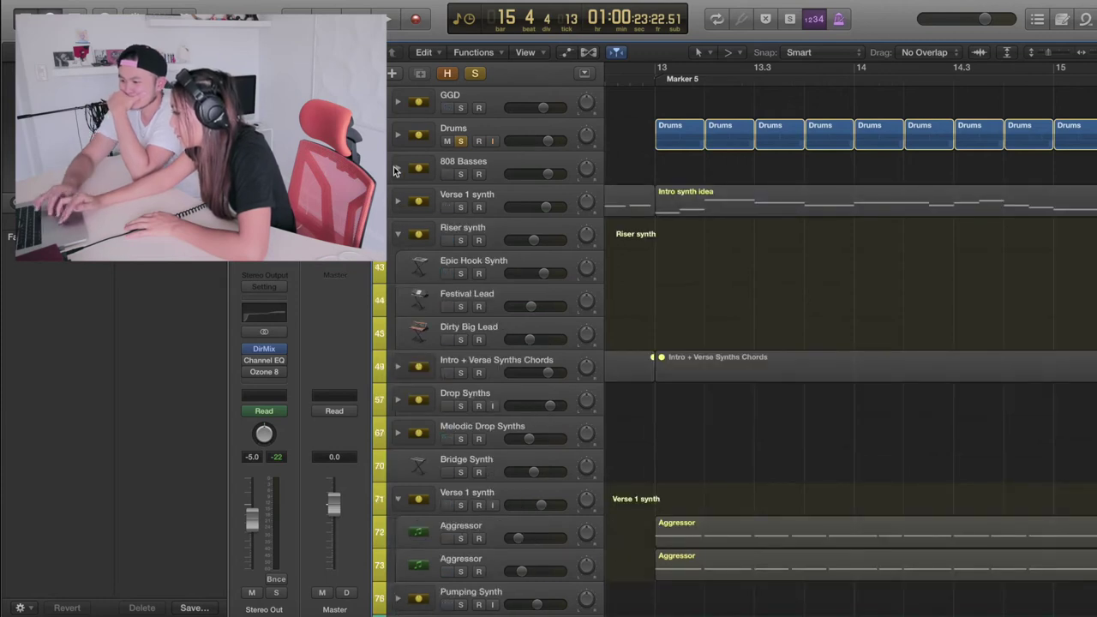
left_click(460, 141)
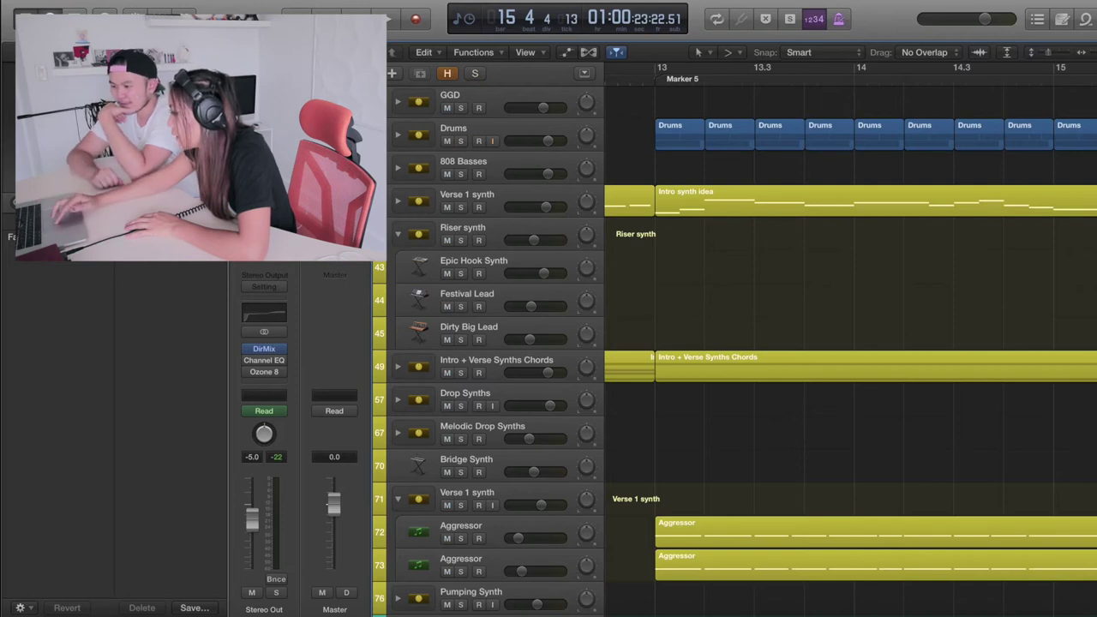
scroll(460, 231, "down", 1)
- Audition solo combinations of Riser synth, Verse 1 synth and Drums, then play from bar 13
left_click(460, 237)
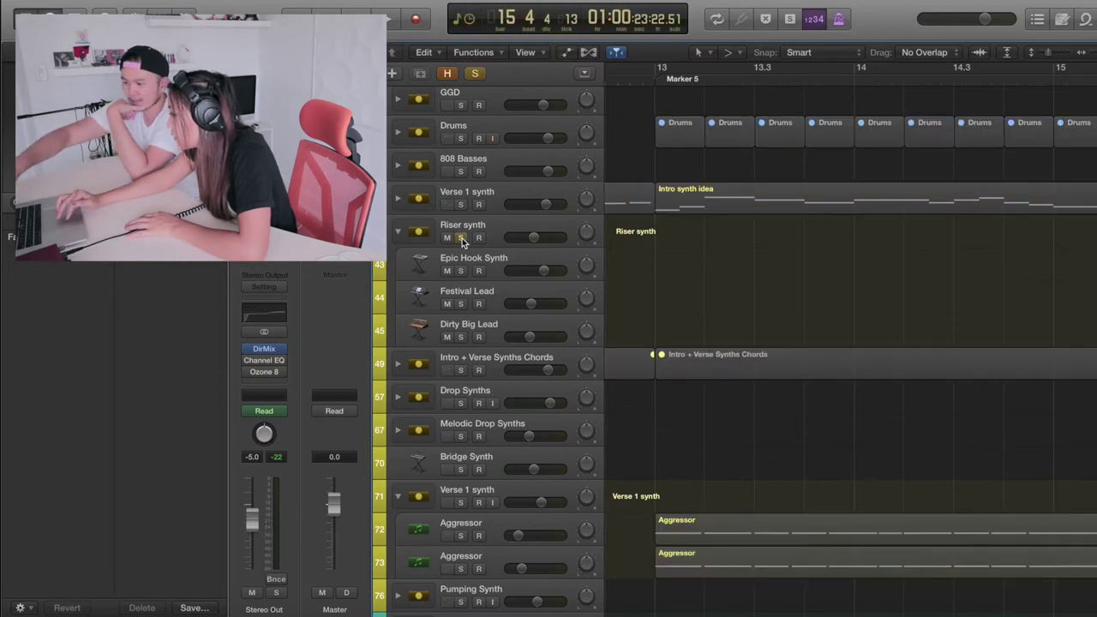
left_click(462, 238)
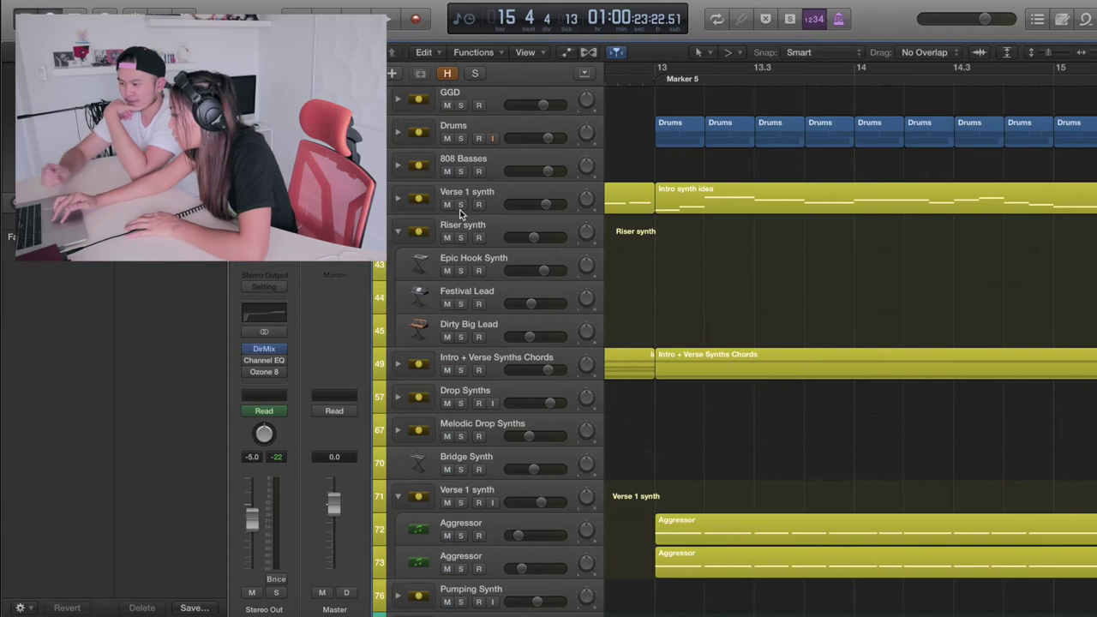
left_click(459, 209)
left_click(459, 210)
left_click(459, 209)
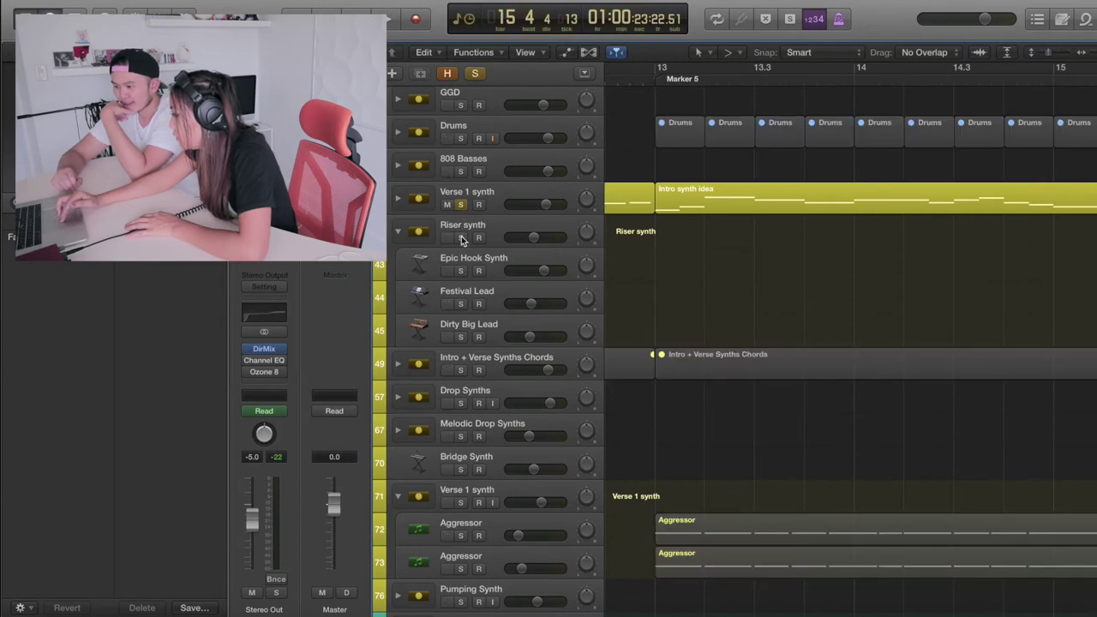
left_click(456, 139)
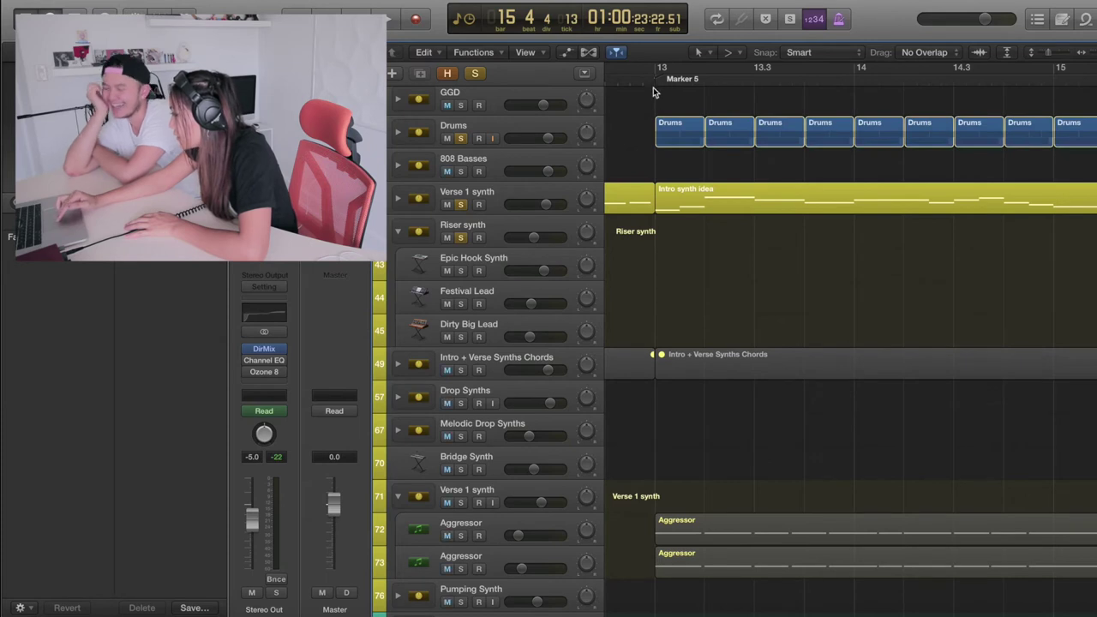
key("space")
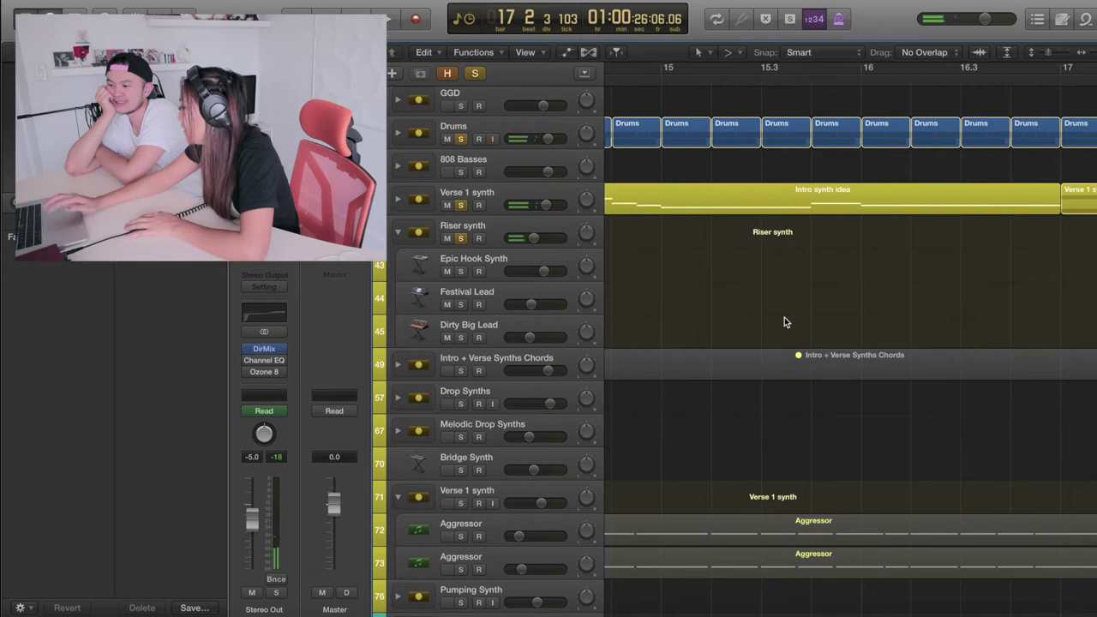
scroll(785, 323, "left", 10)
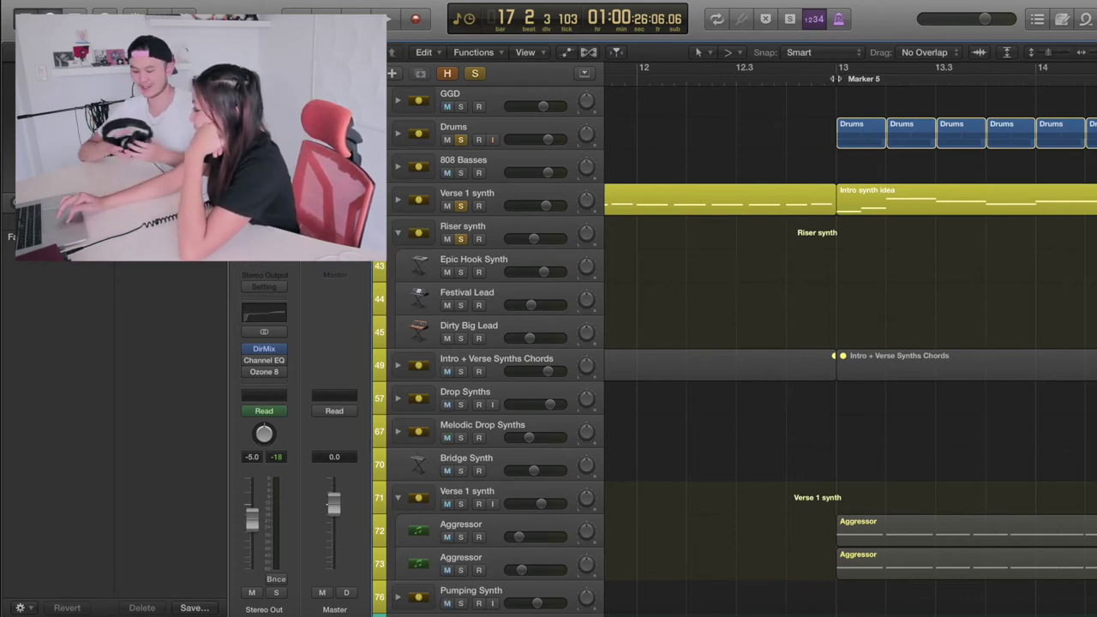
- Replay from bar 13, then unsolo Verse 1 synth and expand it to reveal its flute and crushed leads
key("space")
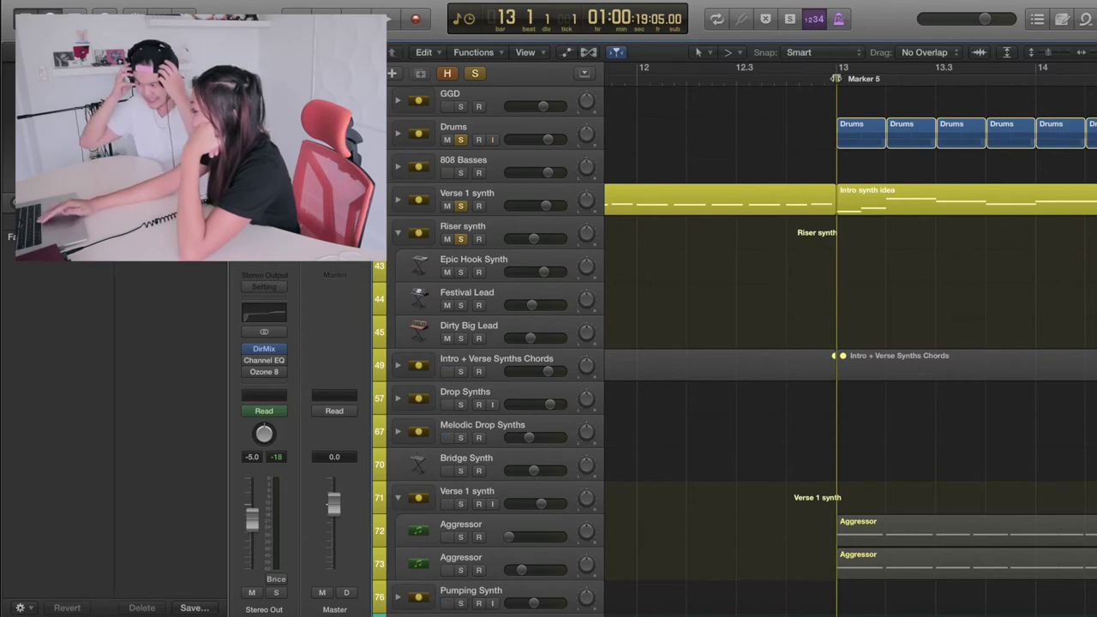
key("space")
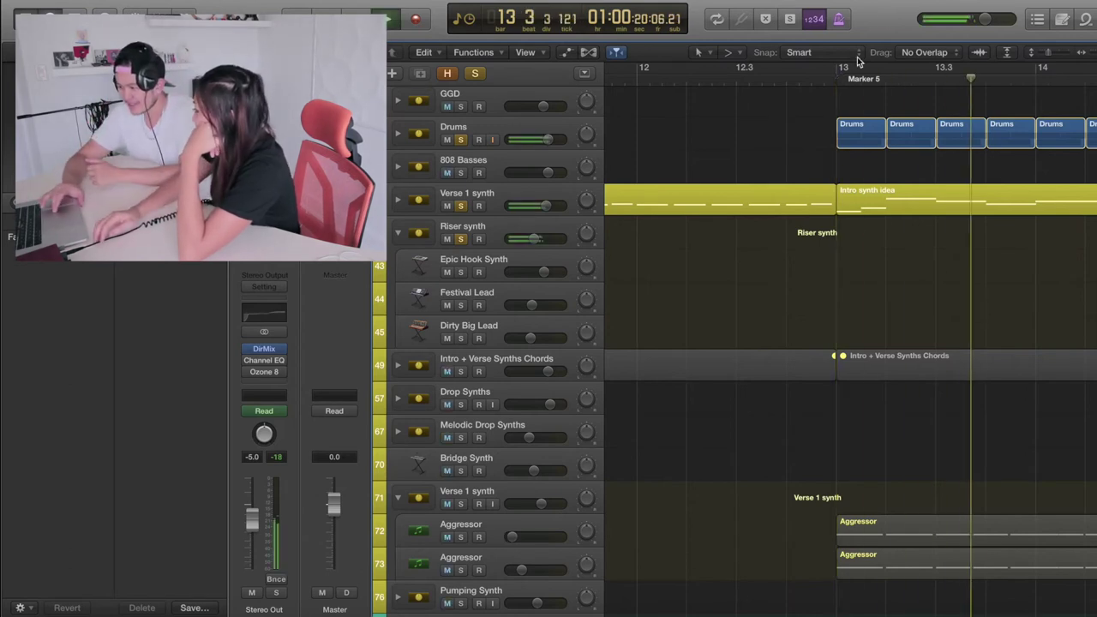
key("super+Right")
key("super+Left")
key("super+Left")
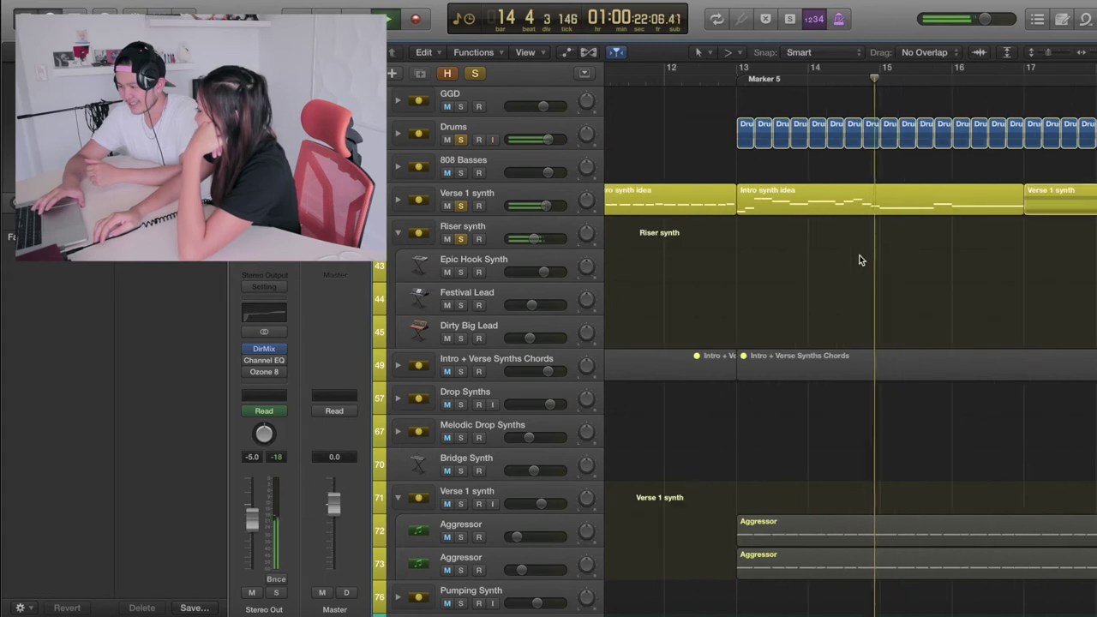
left_click(477, 209)
left_click(461, 208)
left_click(397, 204)
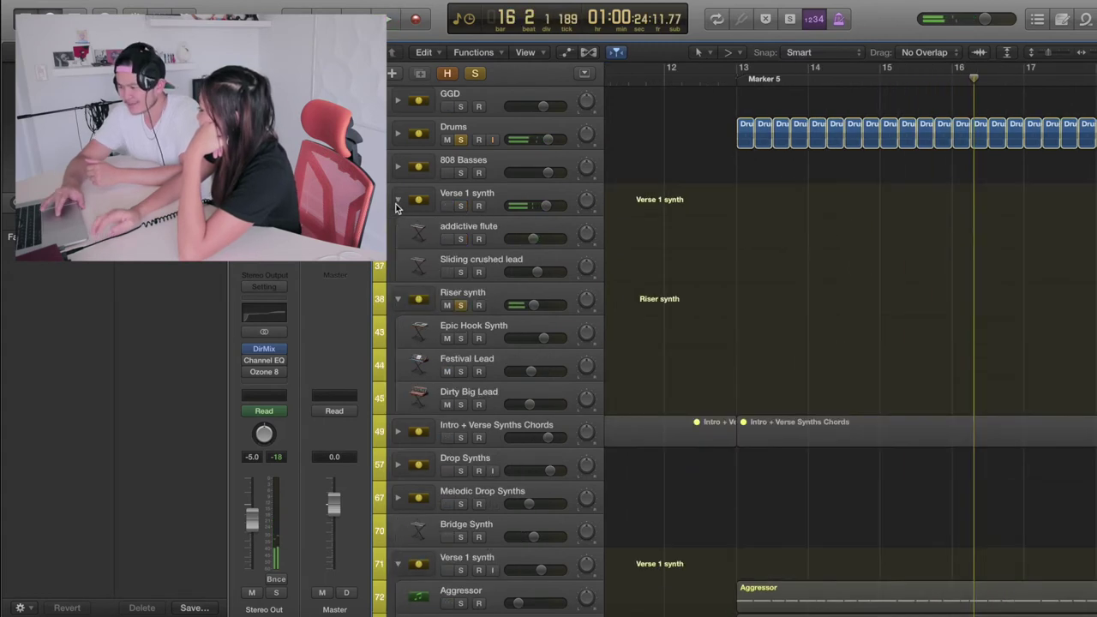
scroll(692, 220, "left", 1)
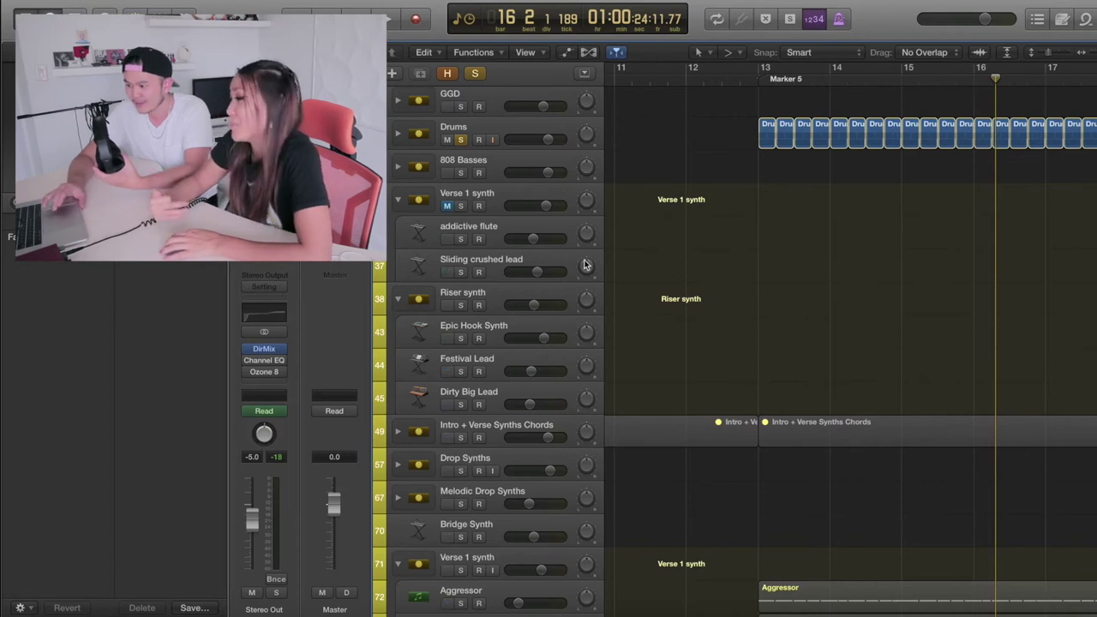
- Collapse the Verse 1 synth stack and solo the Intro + Verse Synths Chords stack
left_click(395, 202)
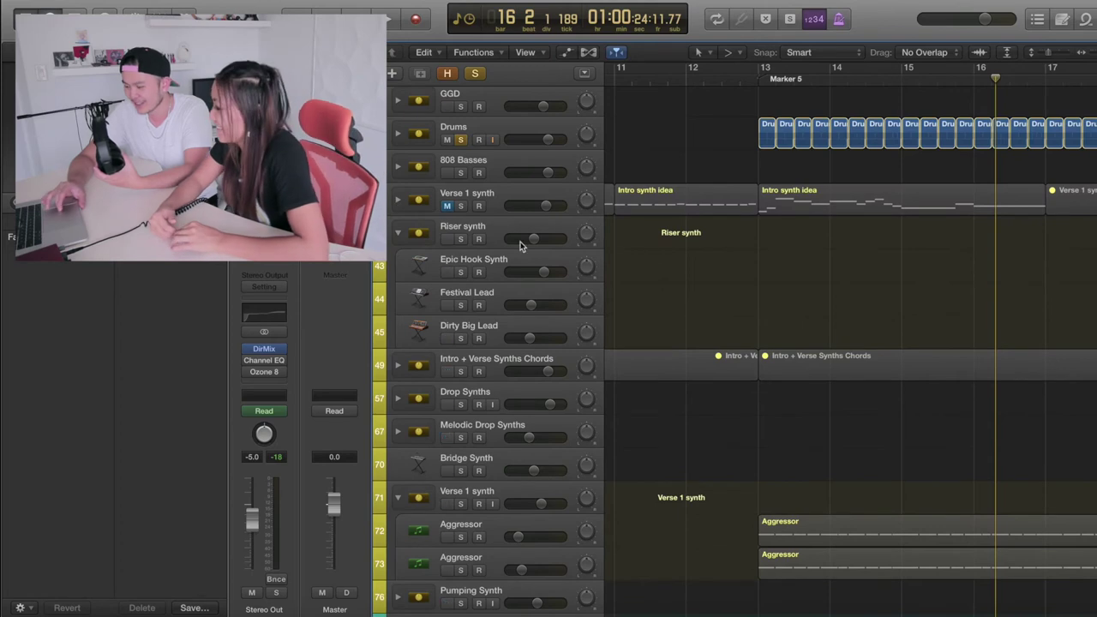
scroll(647, 244, "right", 2)
scroll(600, 283, "left", 3)
left_click(461, 372)
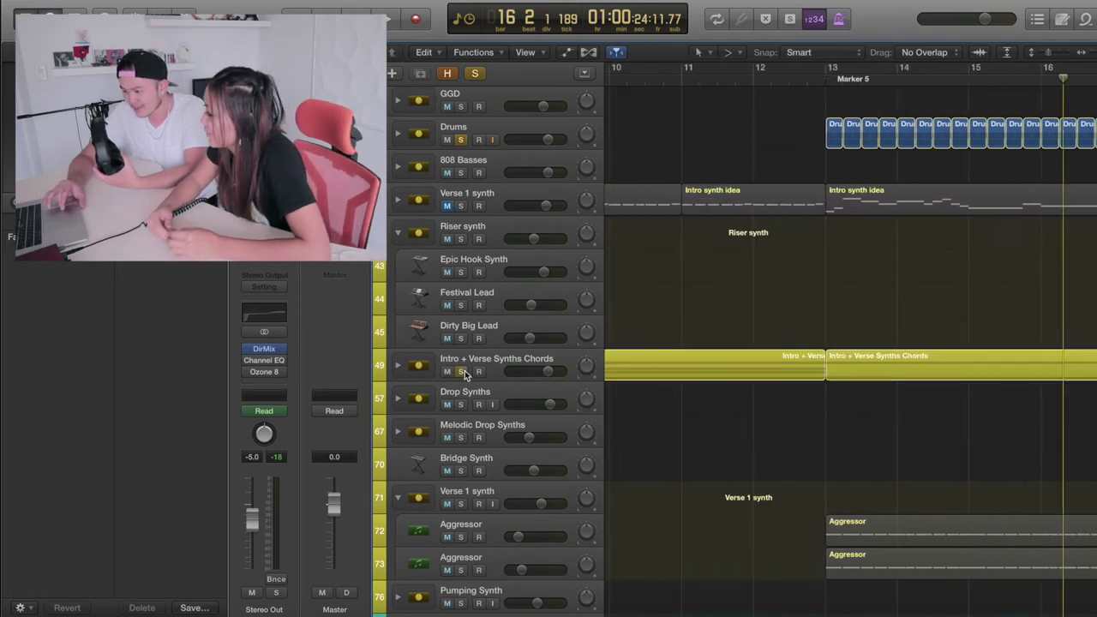
- Expand Intro + Verse Synths Chords, return playback to Marker 5, and expand Verse 1 synth
left_click(397, 367)
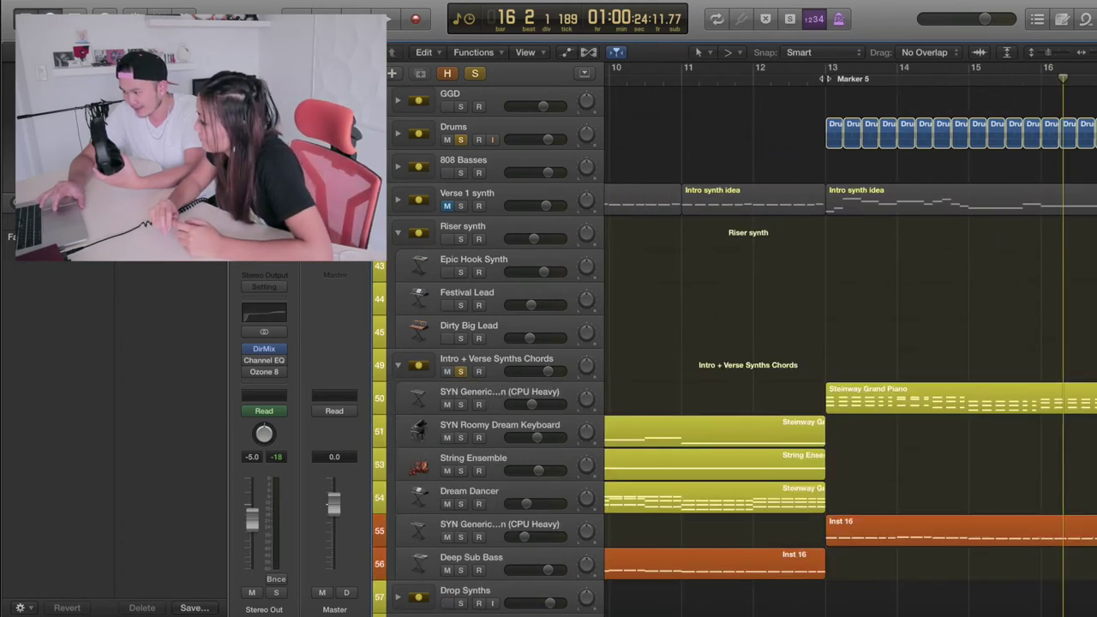
key("space")
key("space")
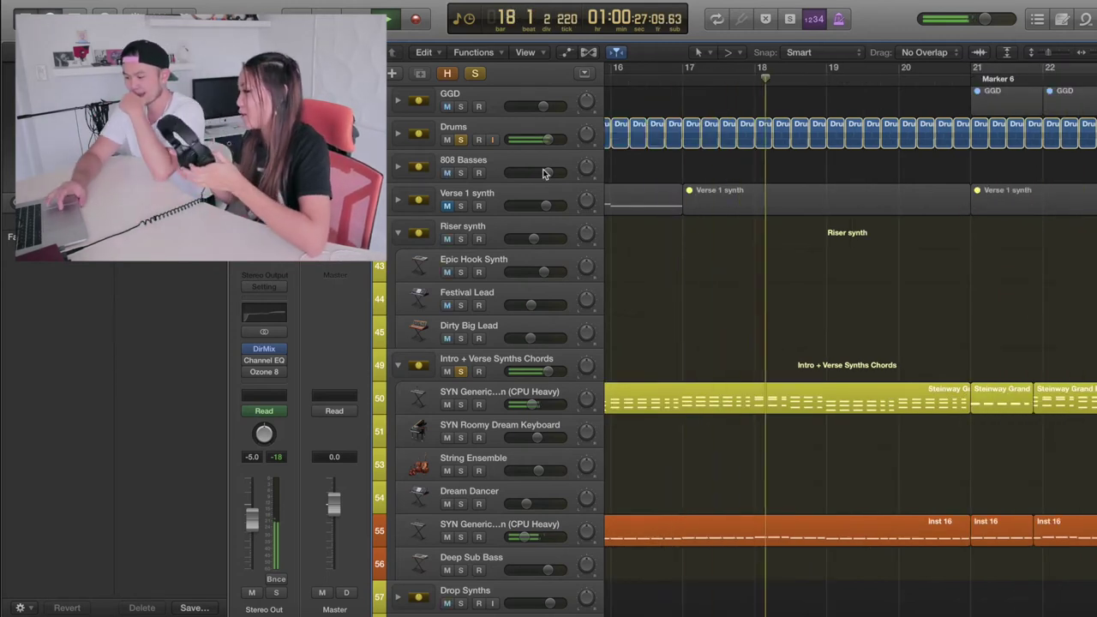
left_click(397, 200)
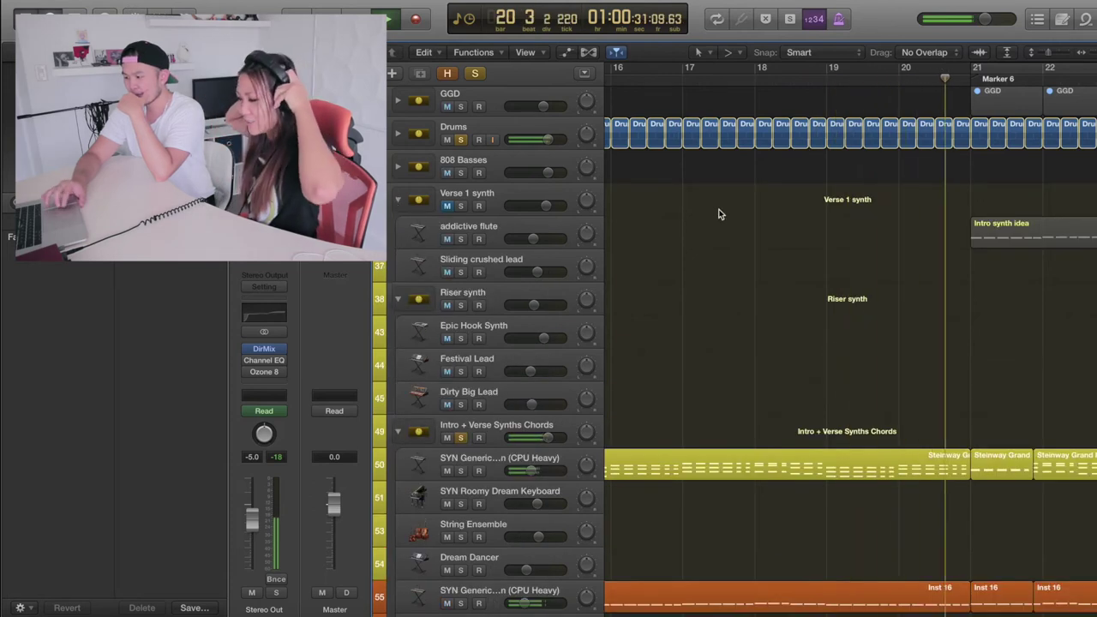
- Solo the addictive flute track alongside Intro + Verse Synths Chords
scroll(719, 213, "left", 5)
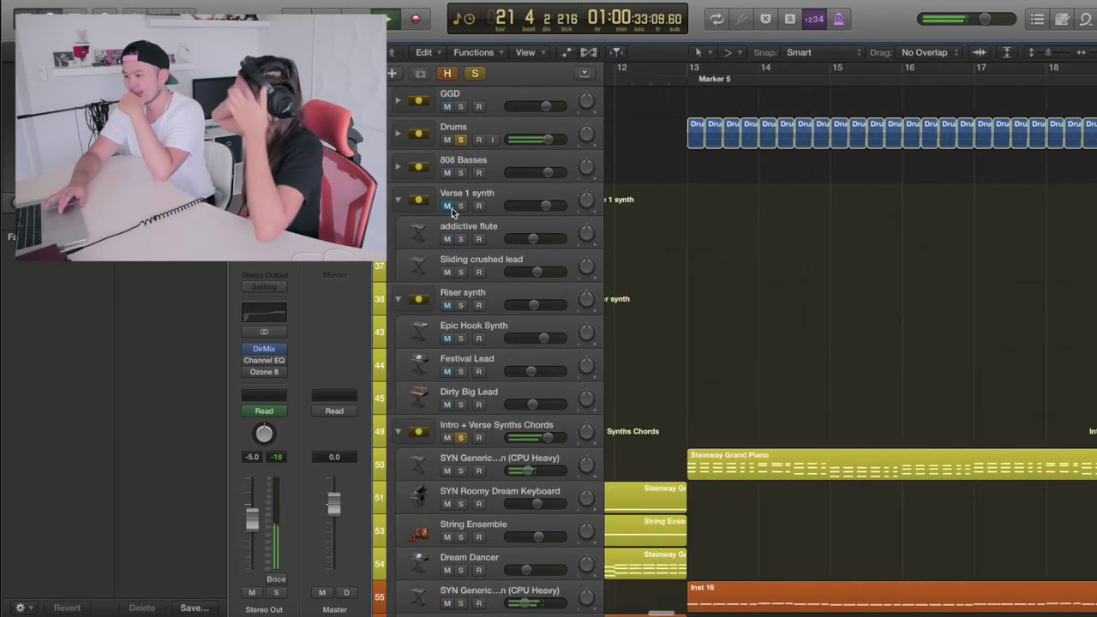
scroll(843, 266, "right", 7)
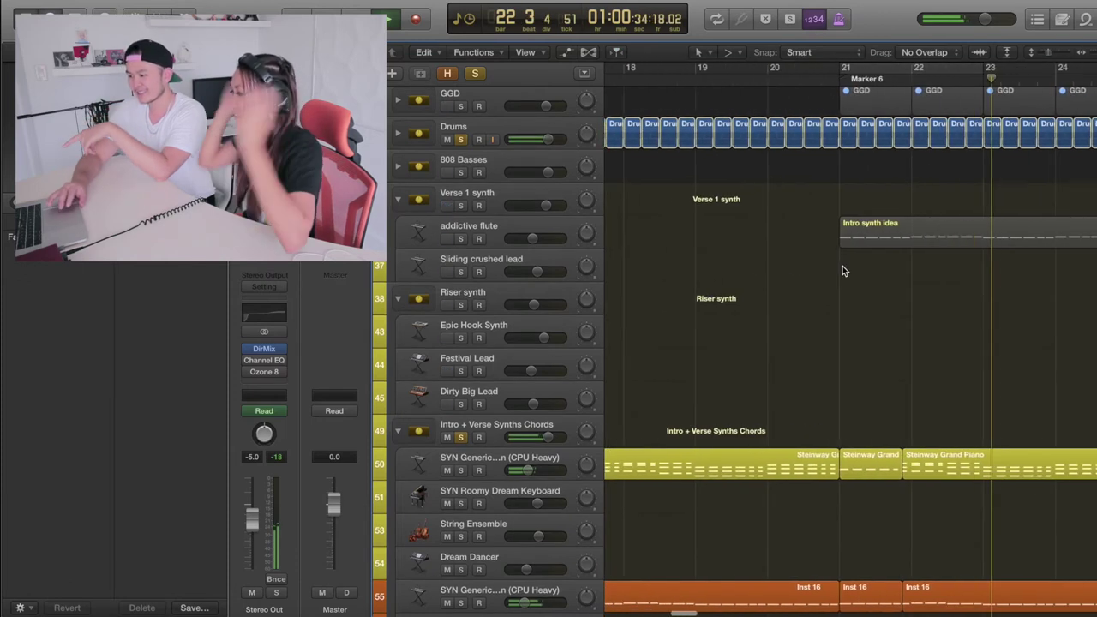
left_click(460, 238)
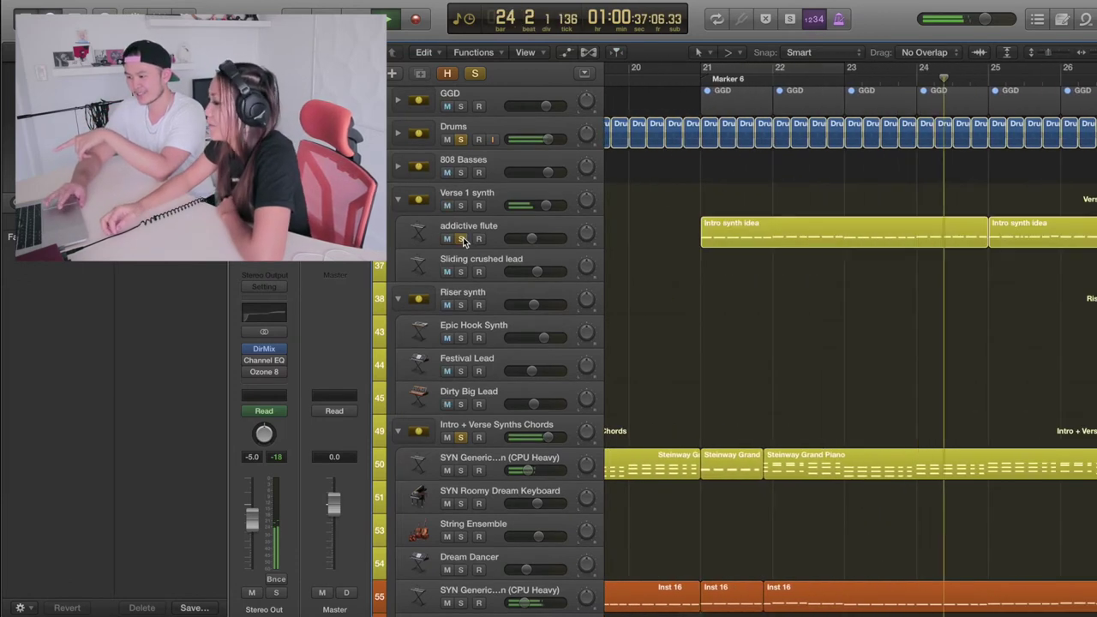
- Review the arrangement during playback, then collapse the Verse 1 synth stack
scroll(796, 180, "right", 3)
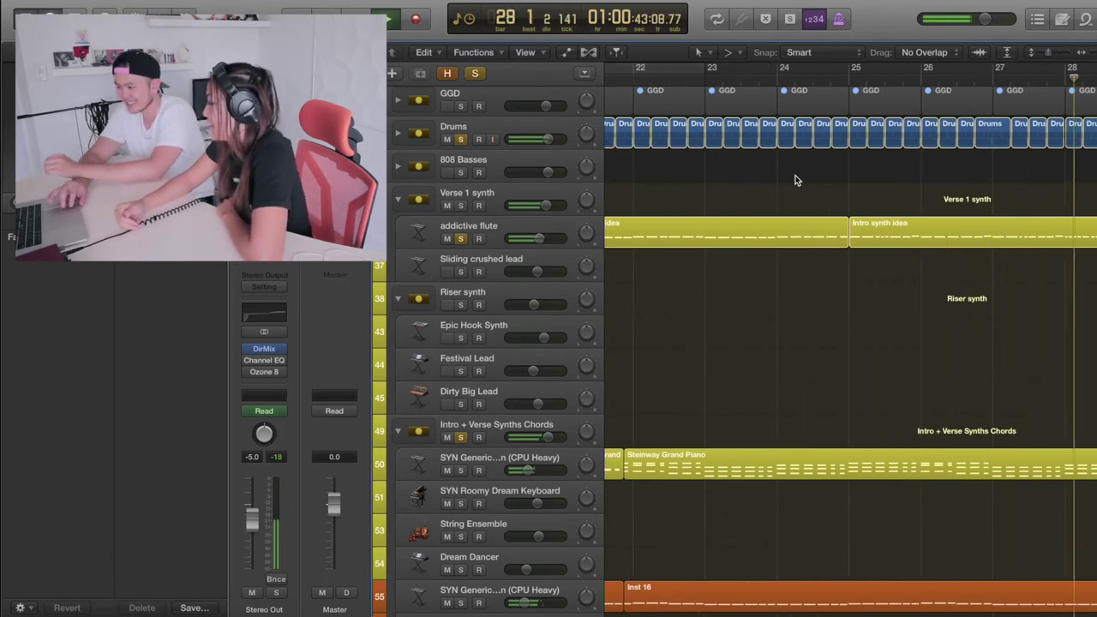
scroll(796, 180, "down", 4)
scroll(796, 180, "up", 2)
scroll(796, 180, "right", 3)
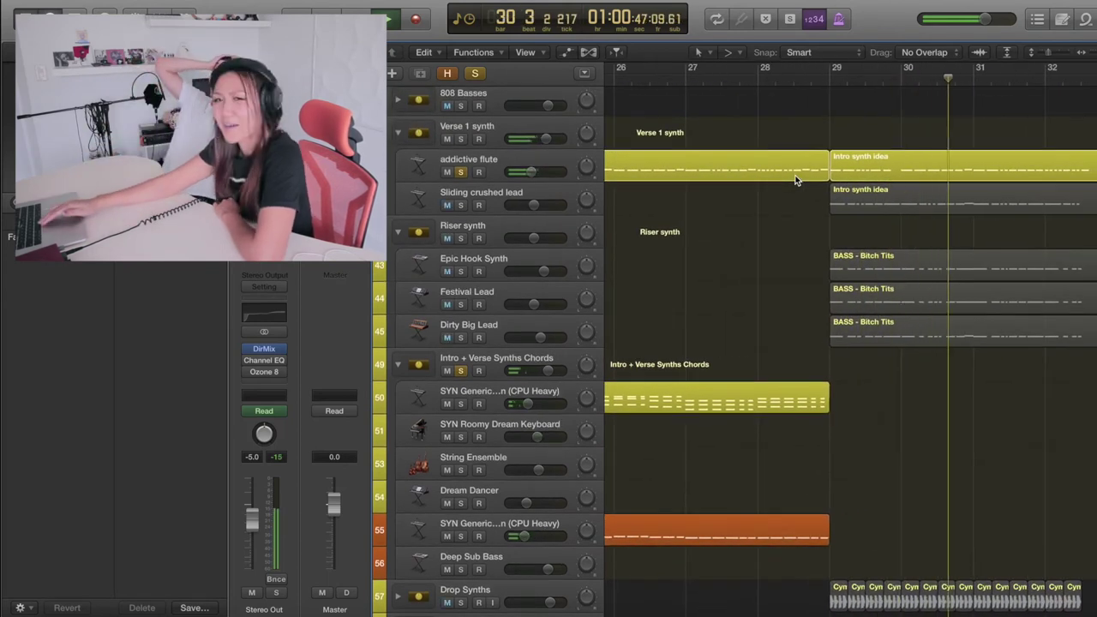
scroll(783, 272, "left", 5)
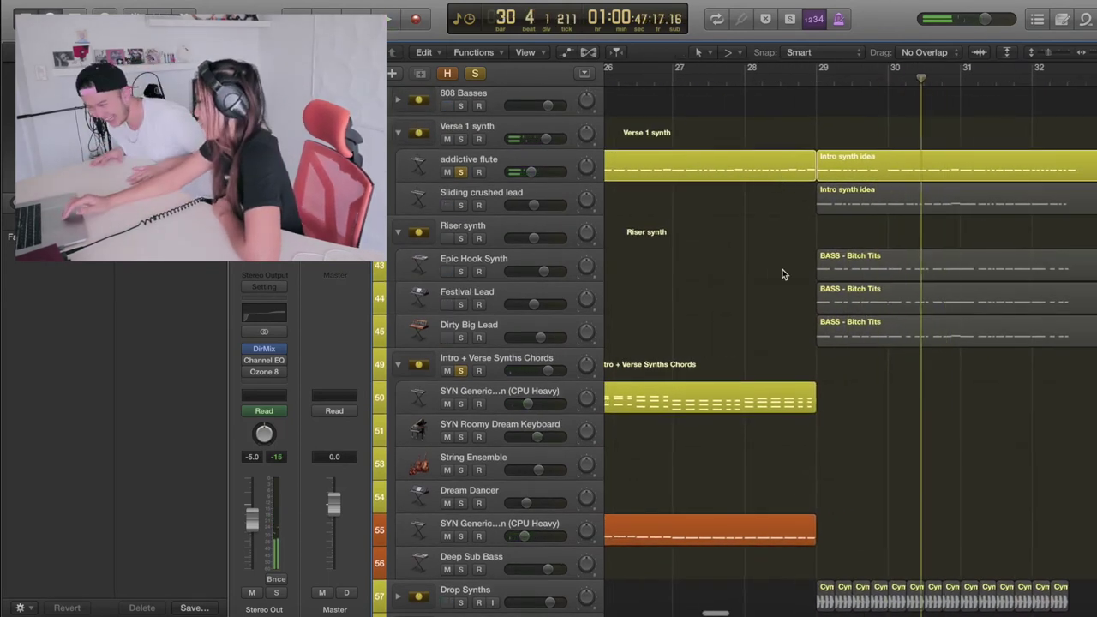
scroll(783, 274, "left", 6)
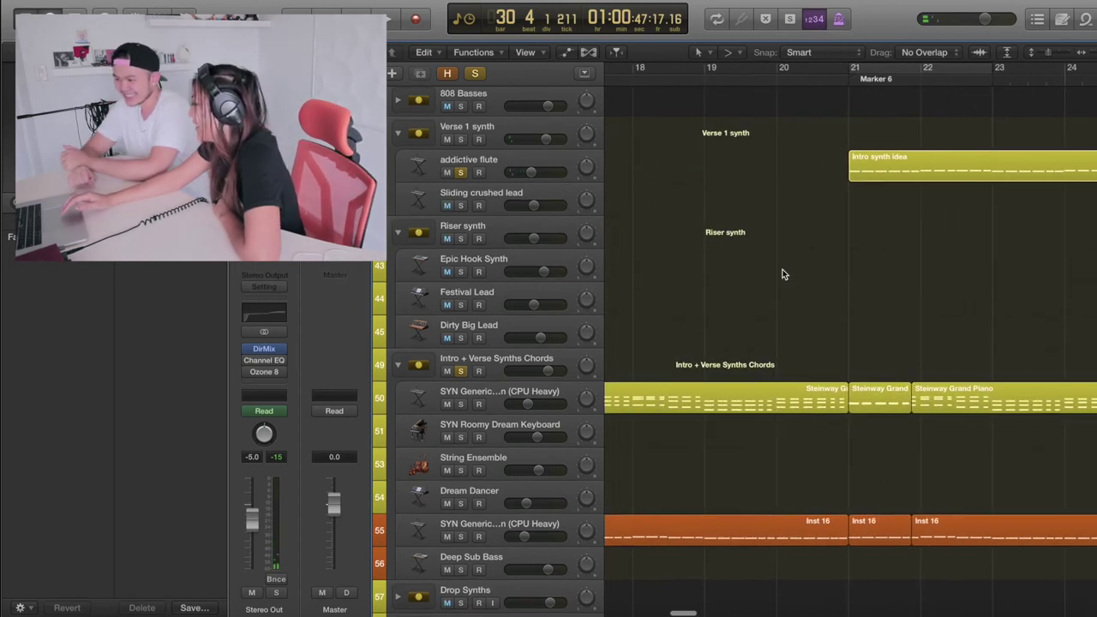
scroll(782, 271, "left", 6)
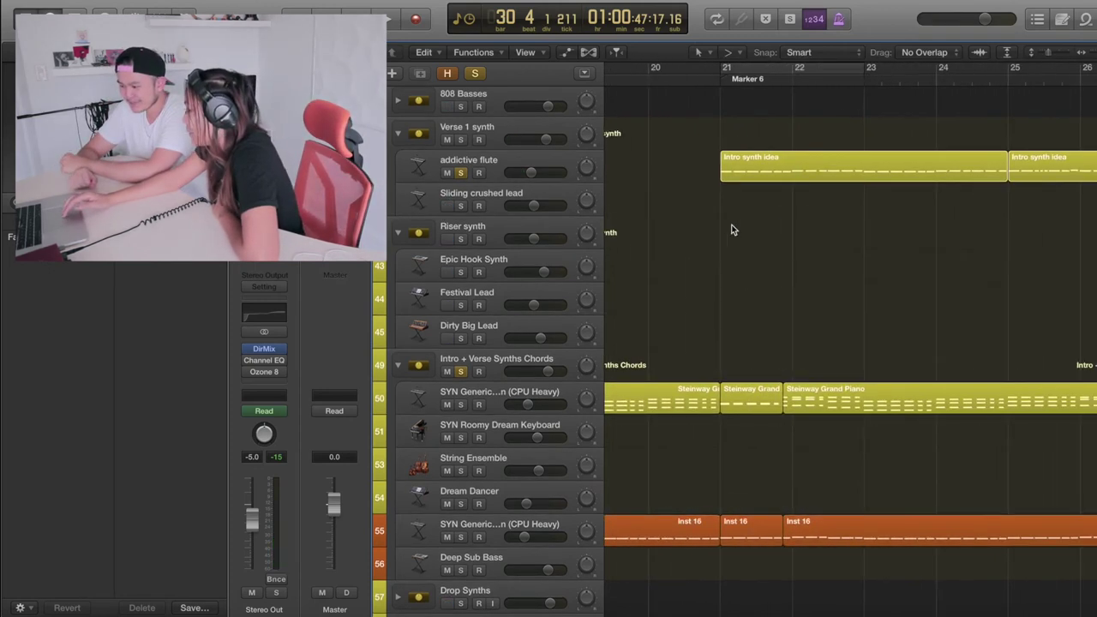
scroll(725, 226, "right", 2)
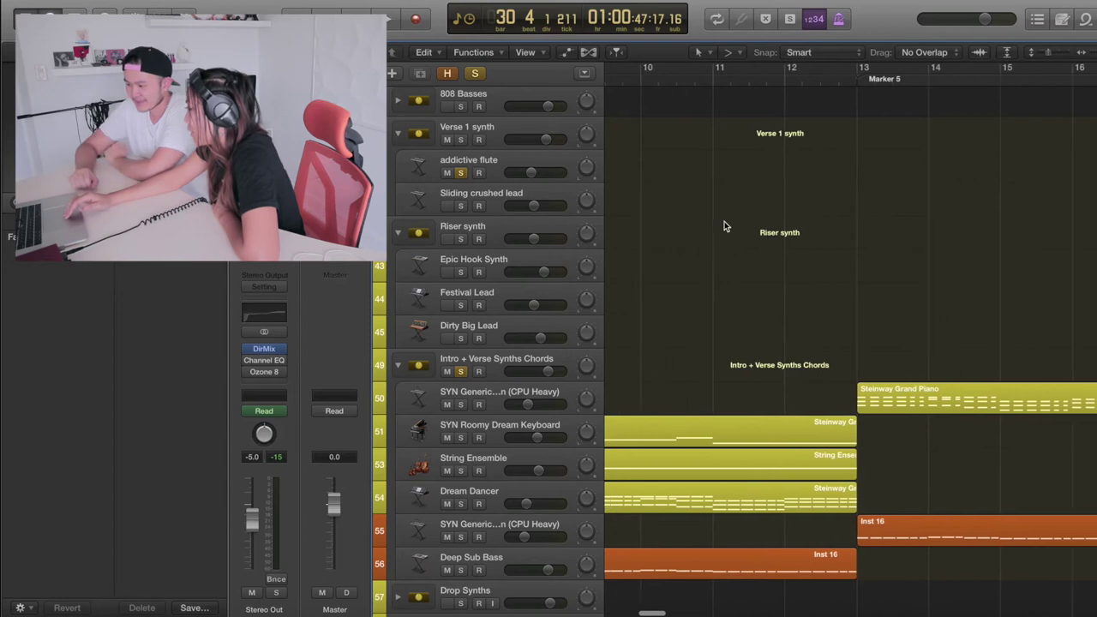
scroll(823, 182, "down", 8)
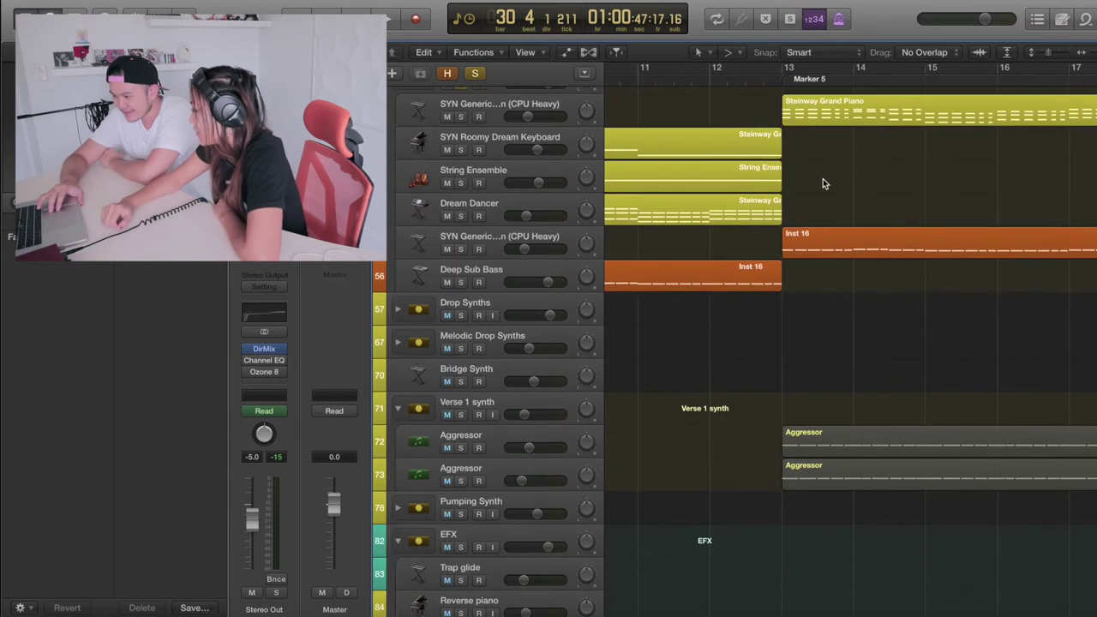
scroll(823, 182, "up", 8)
left_click(398, 136)
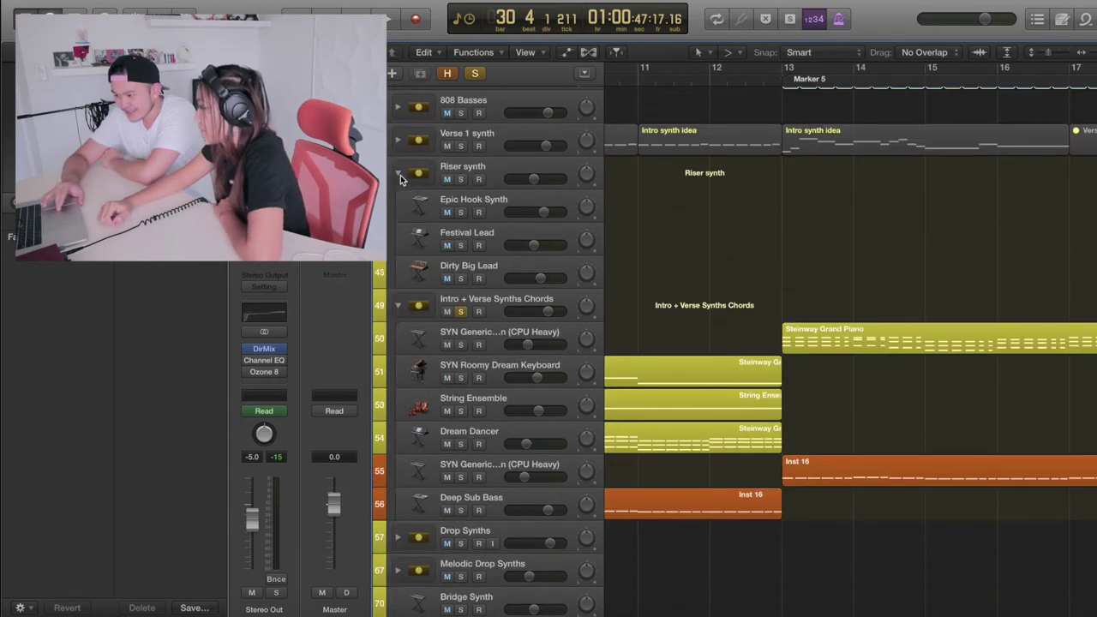
- Collapse the Riser and Verse 1 synth stacks
left_click(398, 175)
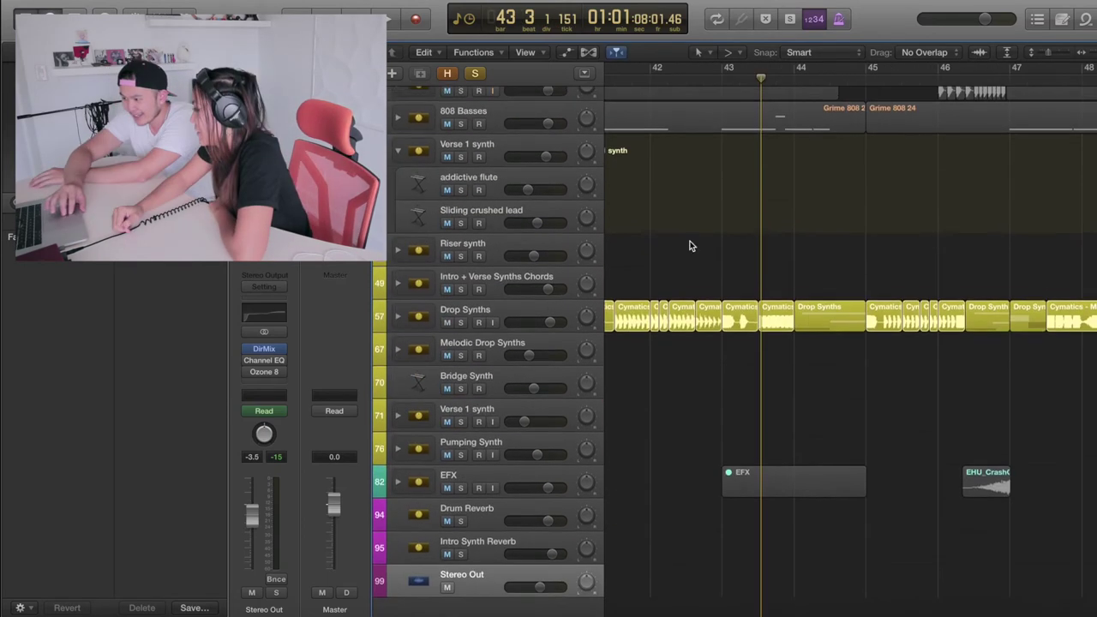
scroll(691, 246, "left", 2)
scroll(691, 246, "up", 2)
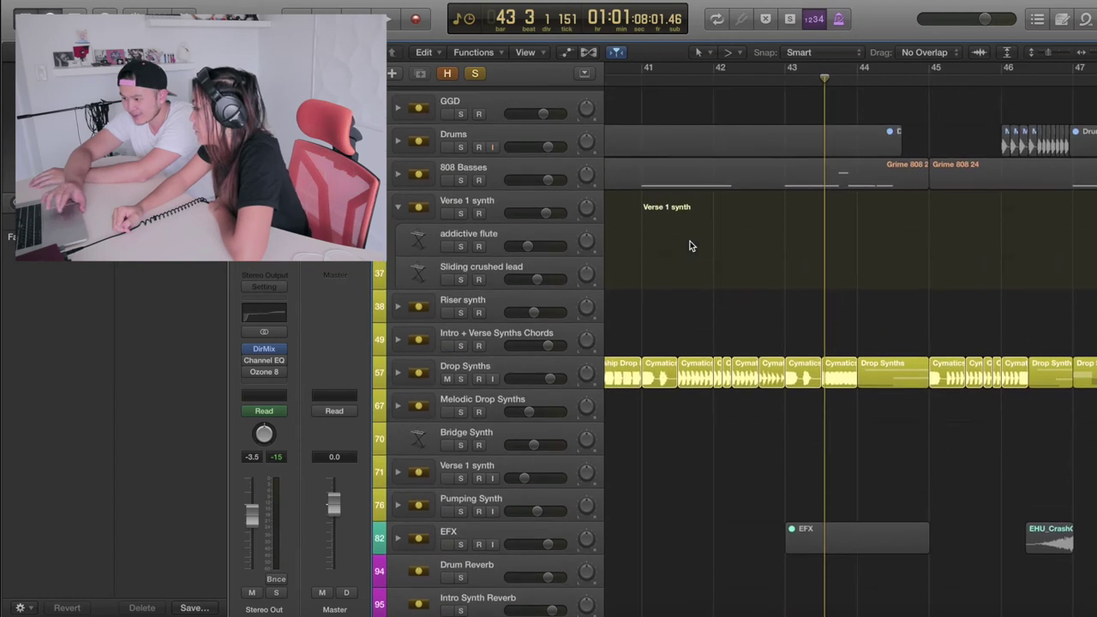
left_click(397, 201)
scroll(698, 218, "right", 5)
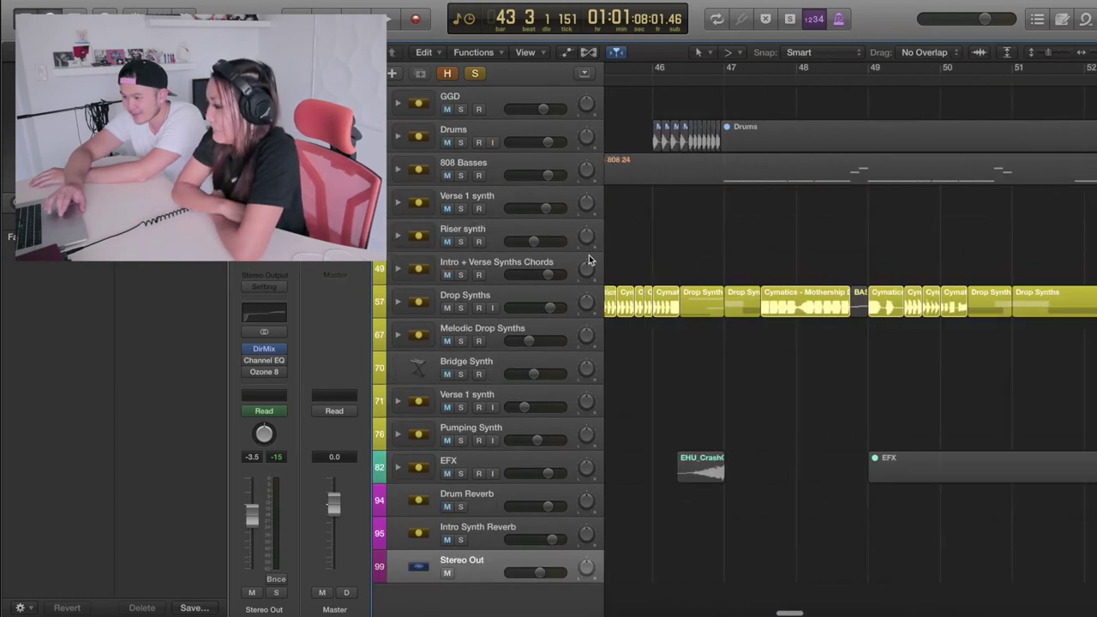
scroll(693, 257, "right", 8)
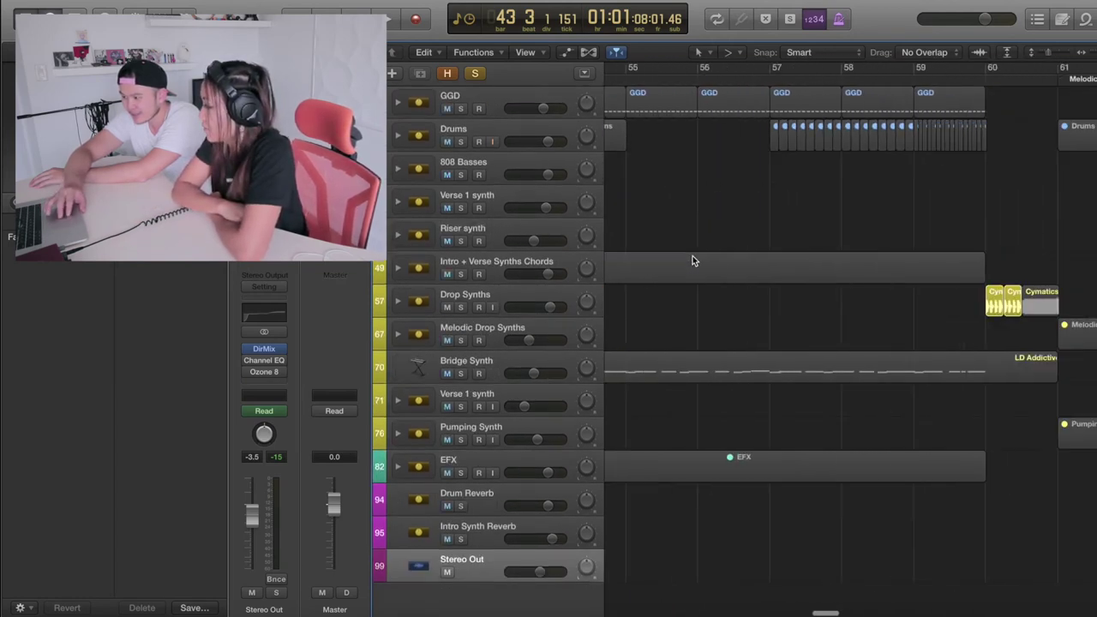
scroll(693, 260, "left", 2)
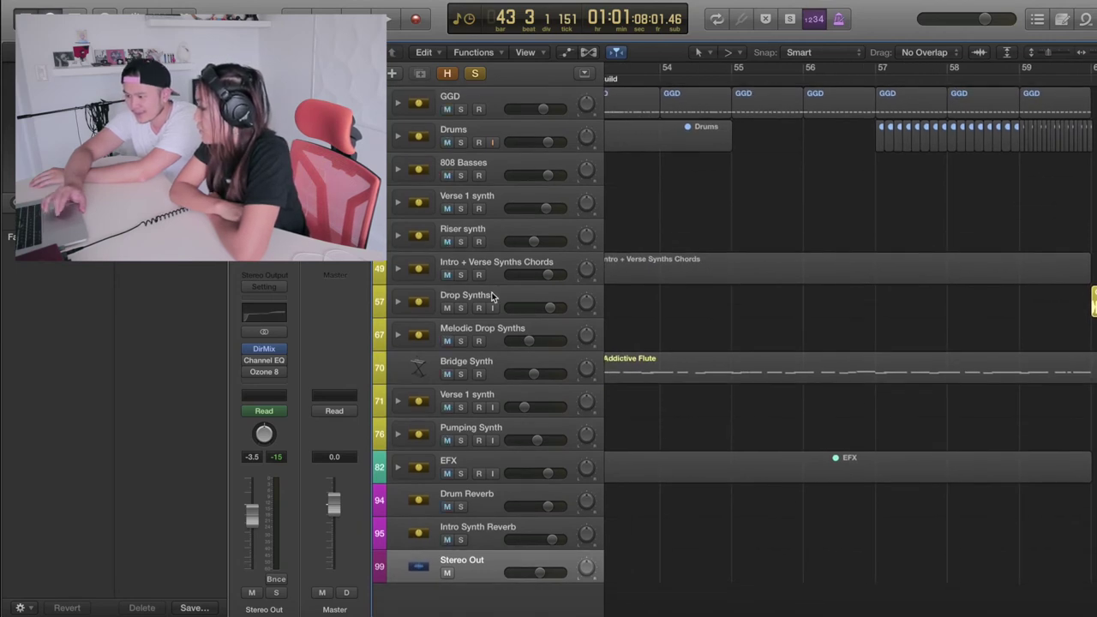
- Expand Drop Synths and inspect its sub-tracks, selecting a Cymatics loop track
left_click(493, 296)
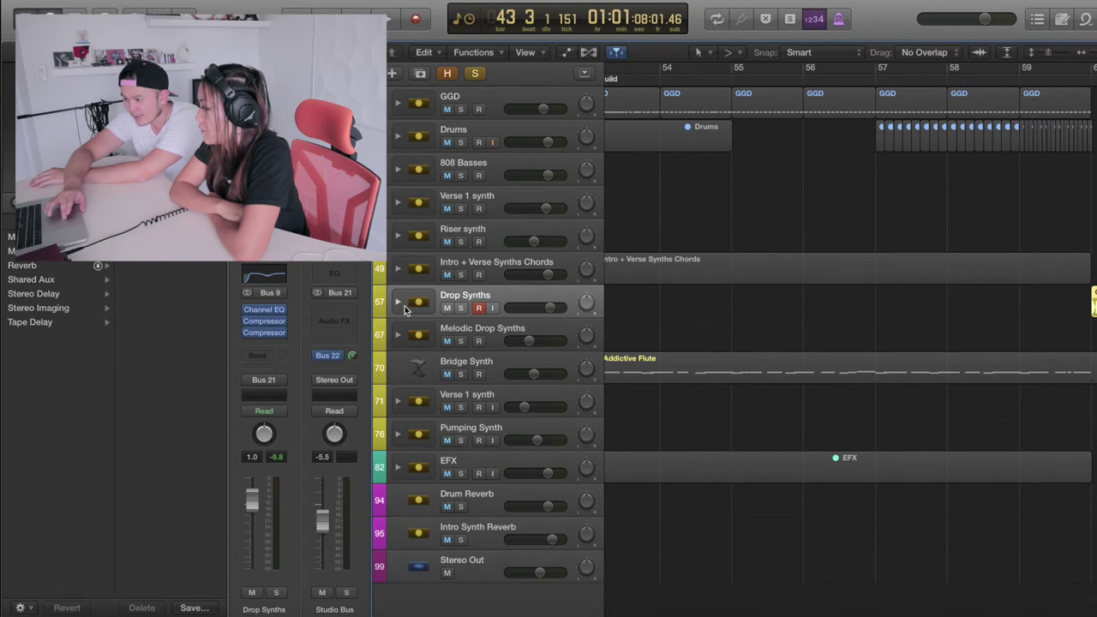
left_click(397, 267)
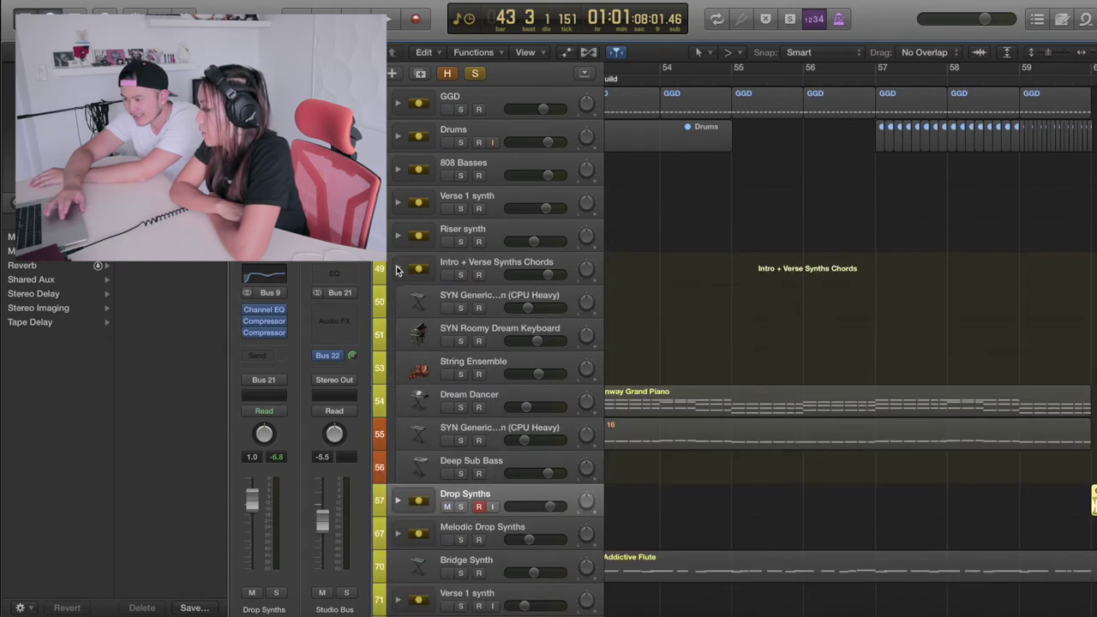
left_click(397, 269)
left_click(397, 302)
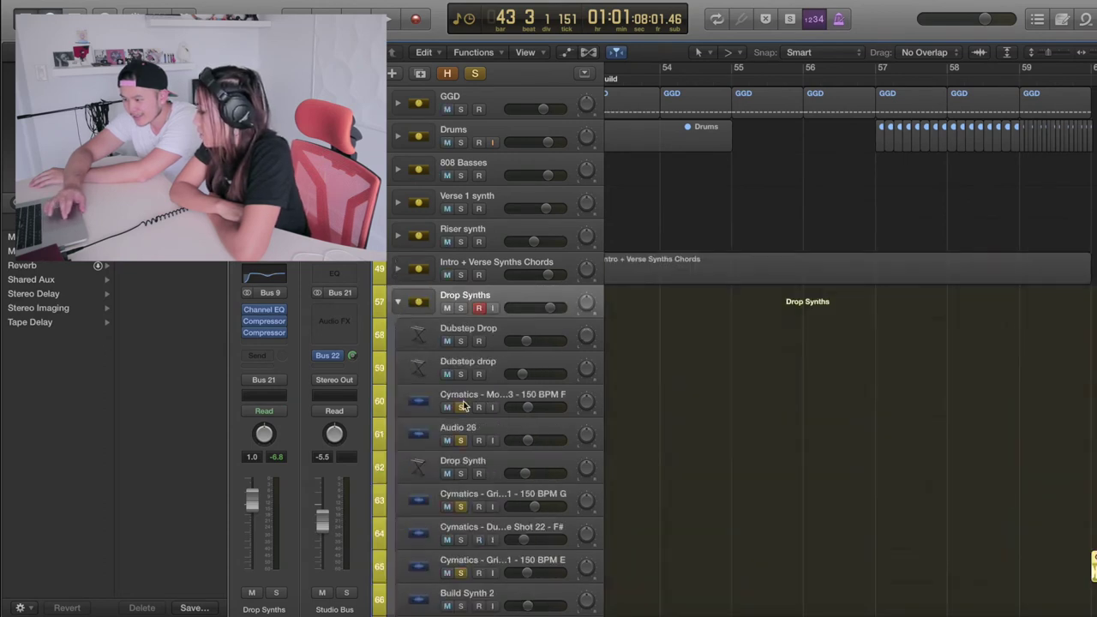
scroll(463, 465, "down", 2)
left_click(461, 453)
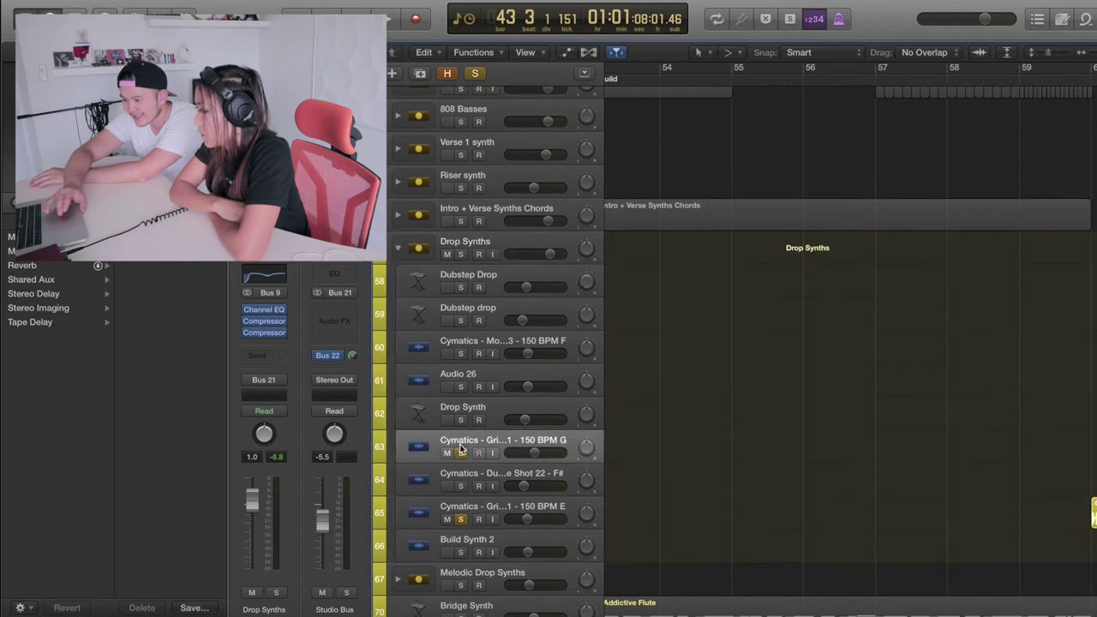
scroll(461, 456, "down", 1)
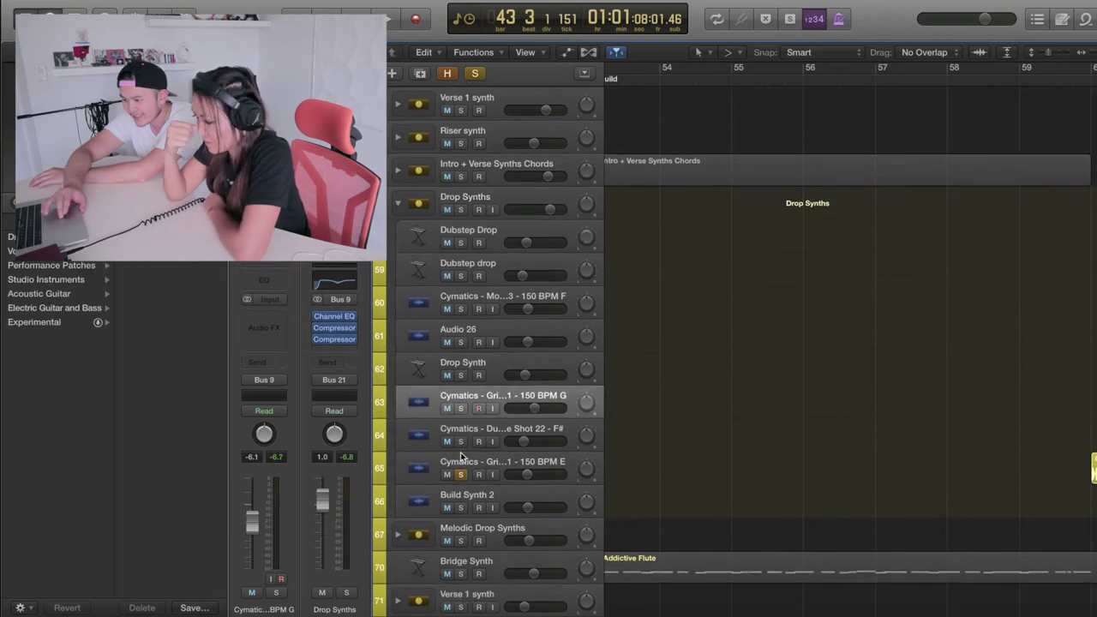
- Collapse and mute the Drop Synths stack, then zoom the timeline out
left_click(396, 203)
left_click(448, 309)
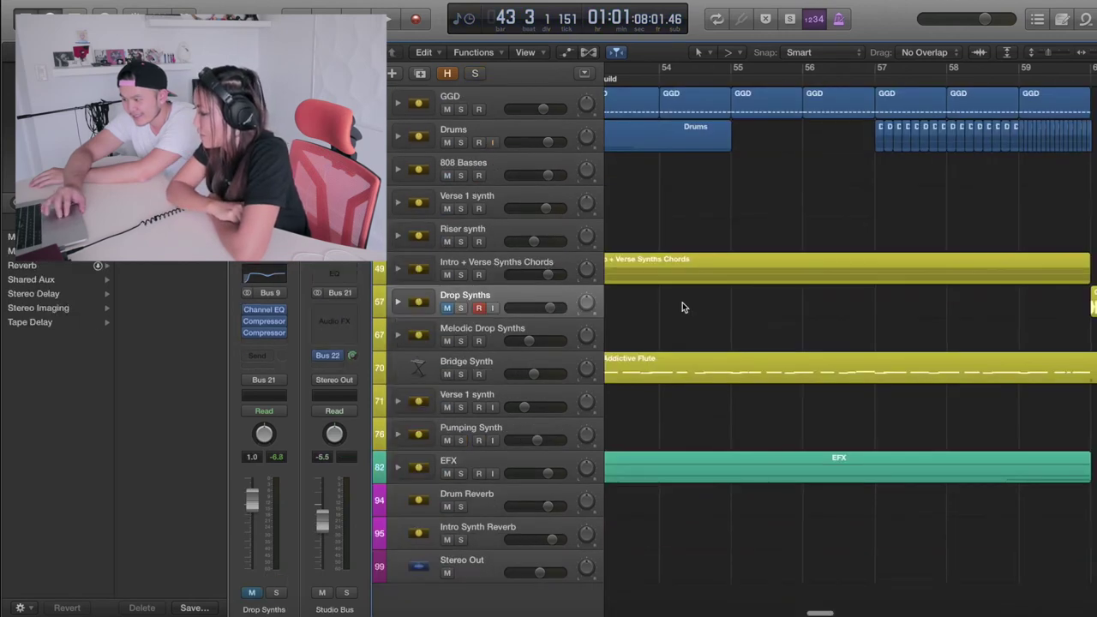
scroll(682, 302, "right", 3)
key("super+Left")
key("super+Left")
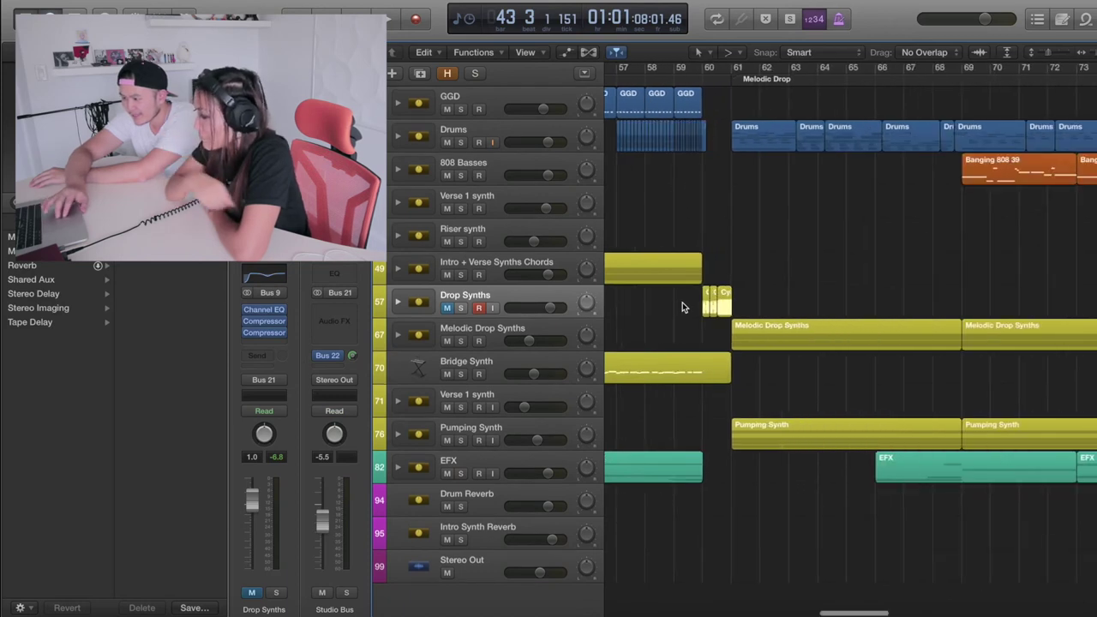
- Expand the Melodic Drop Synths, Pumping Synth and 808 Basses stacks
scroll(682, 214, "right", 2)
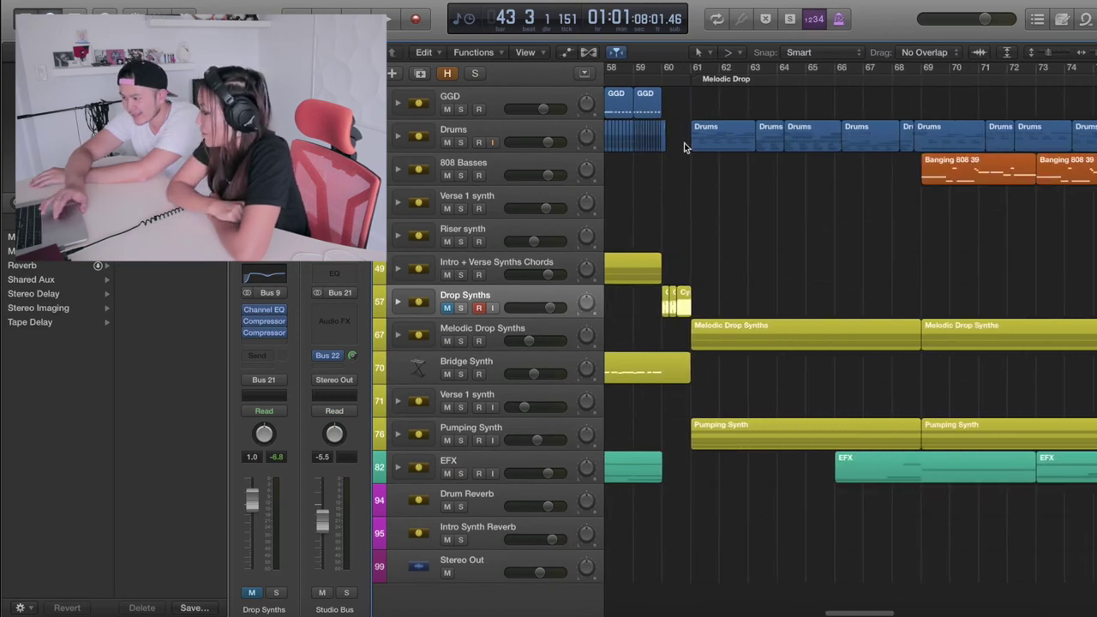
left_click(397, 335)
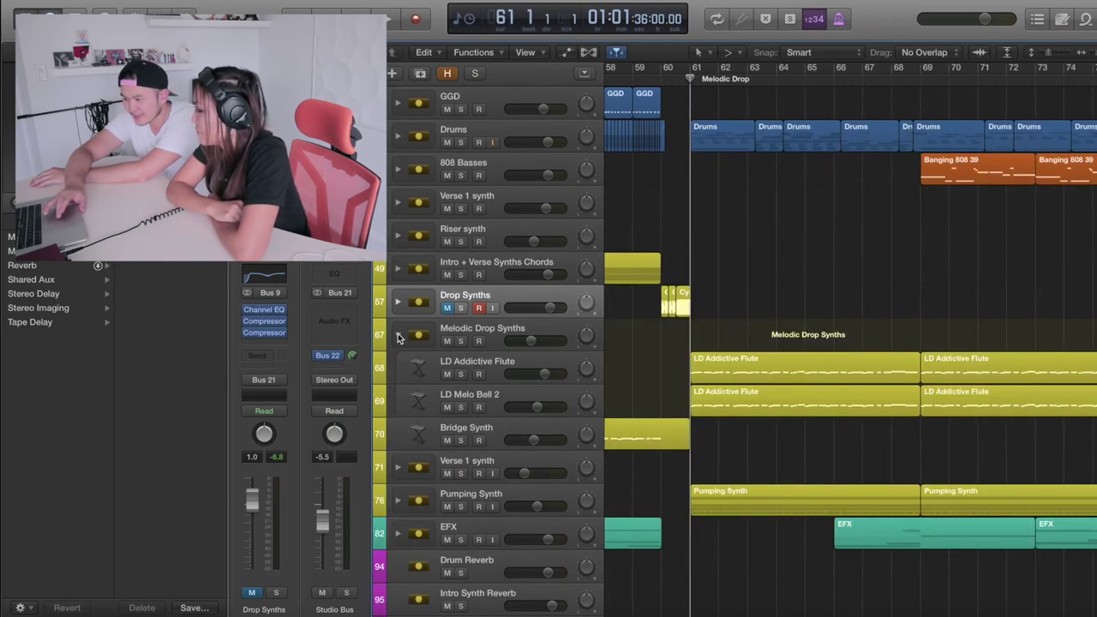
left_click(398, 500)
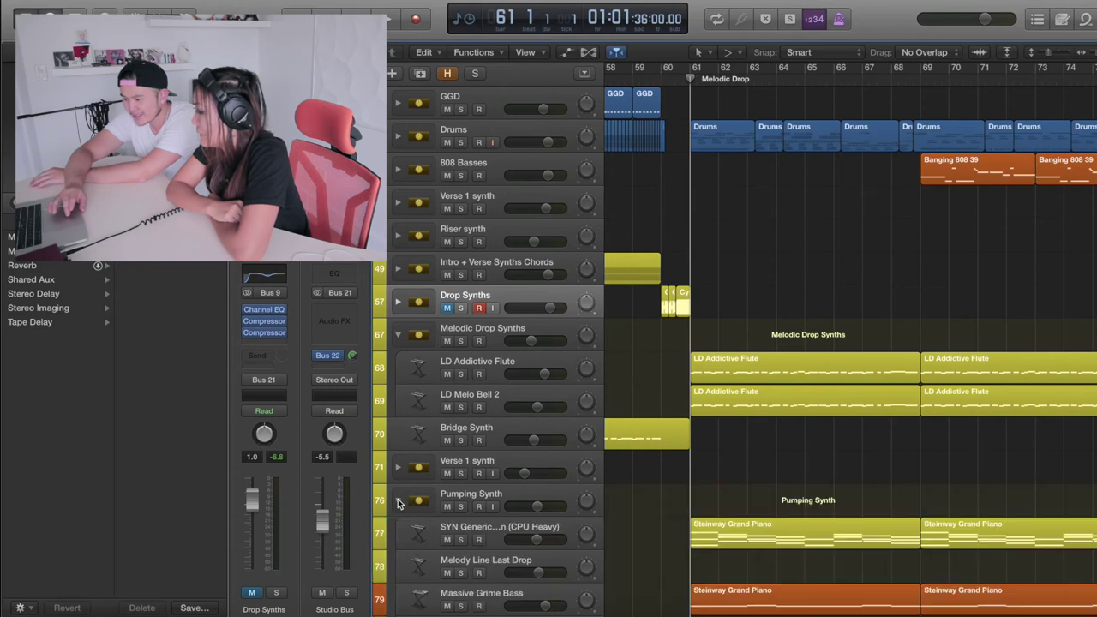
left_click(397, 169)
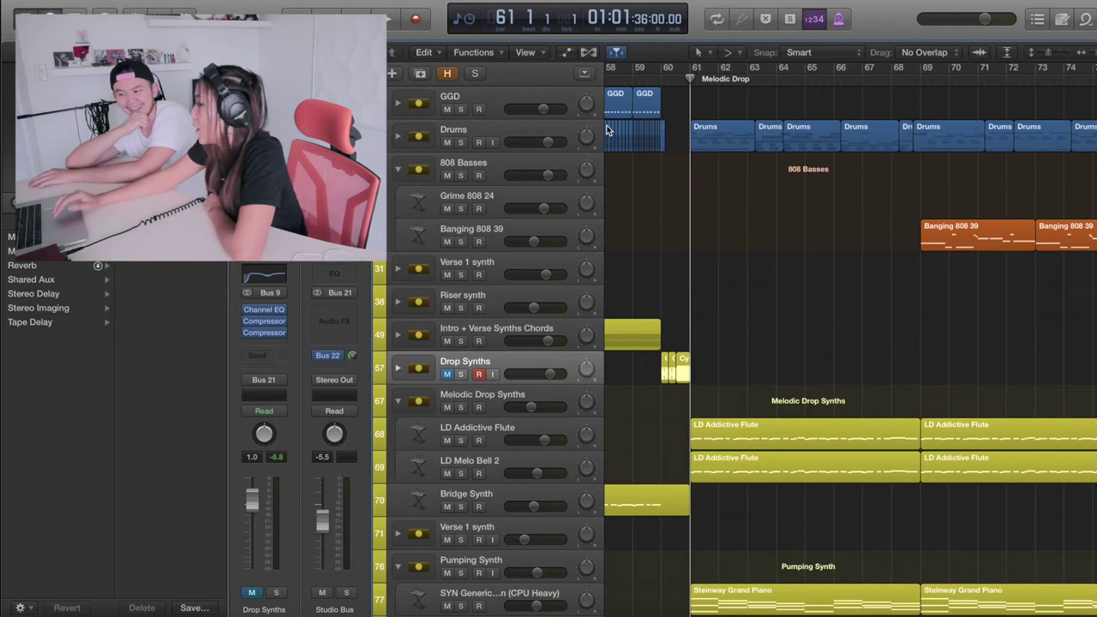
scroll(608, 133, "left", 2)
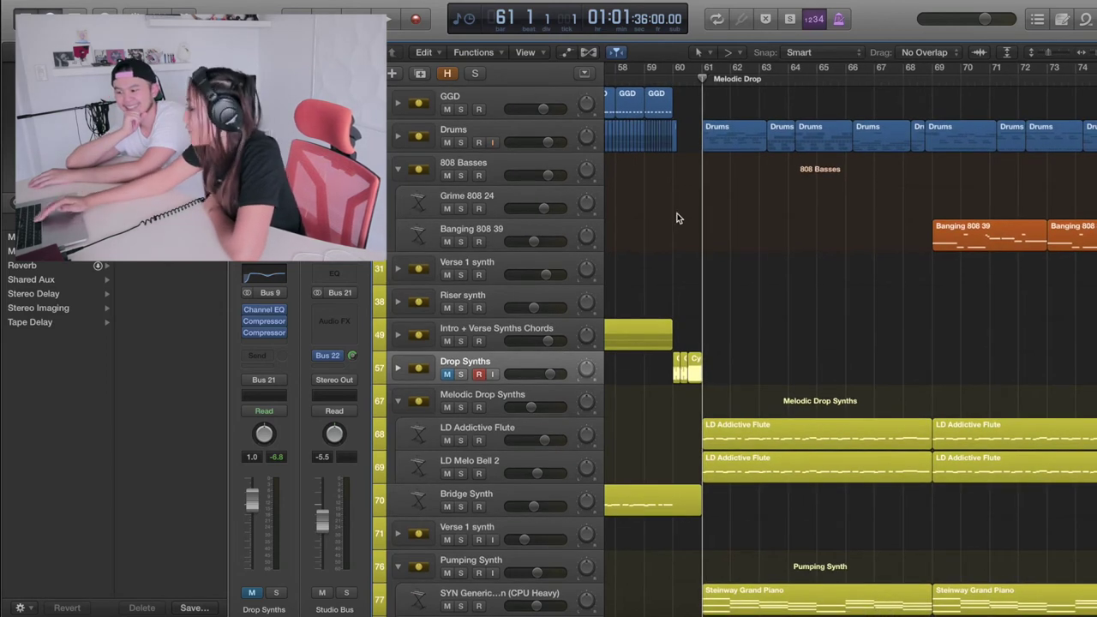
- Play, stop and replay the Melodic Drop, then solo the Drums stack
key("space")
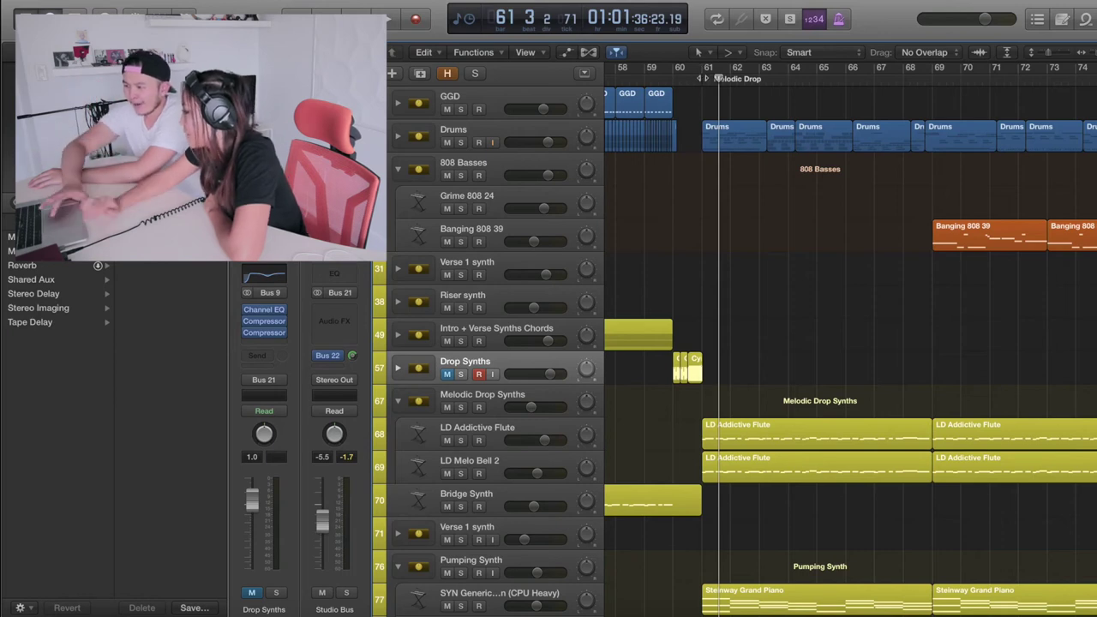
key("space")
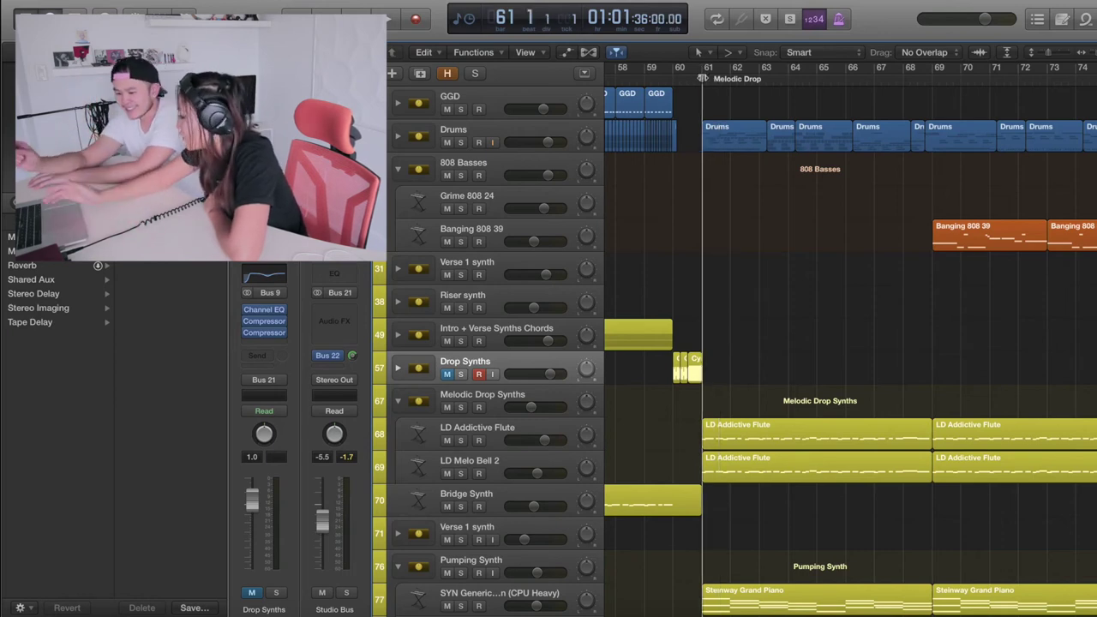
key("space")
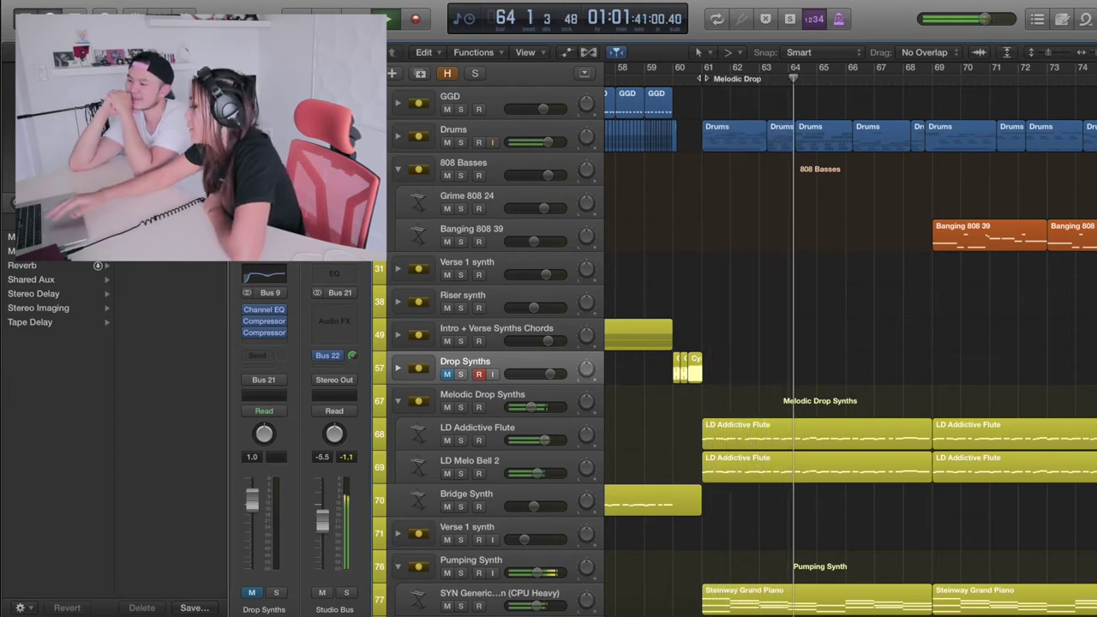
scroll(643, 334, "down", 5)
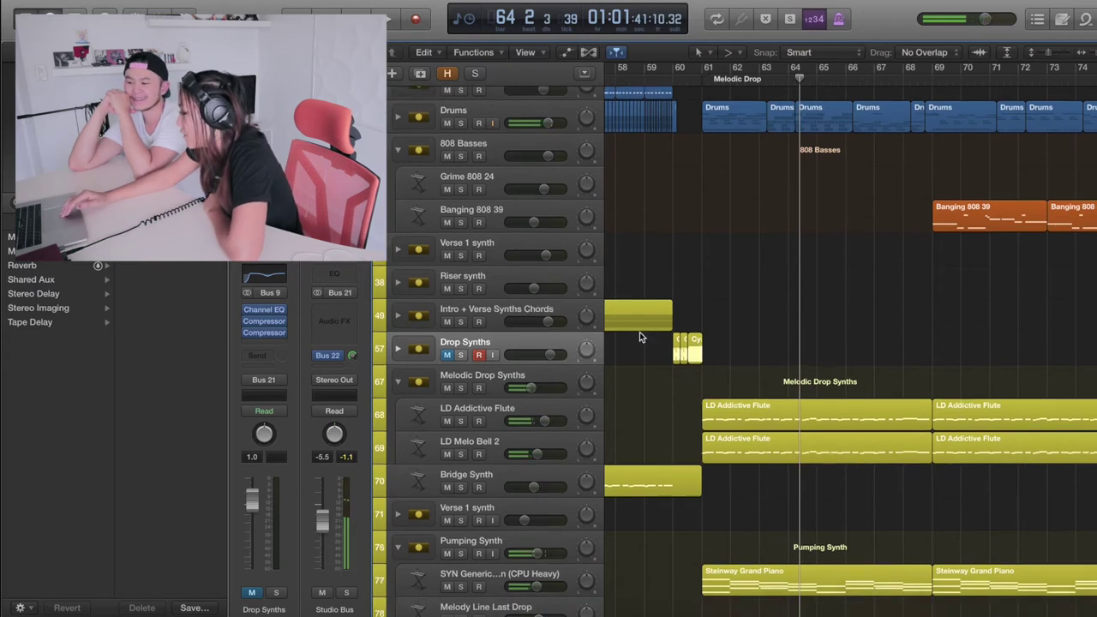
scroll(592, 416, "down", 4)
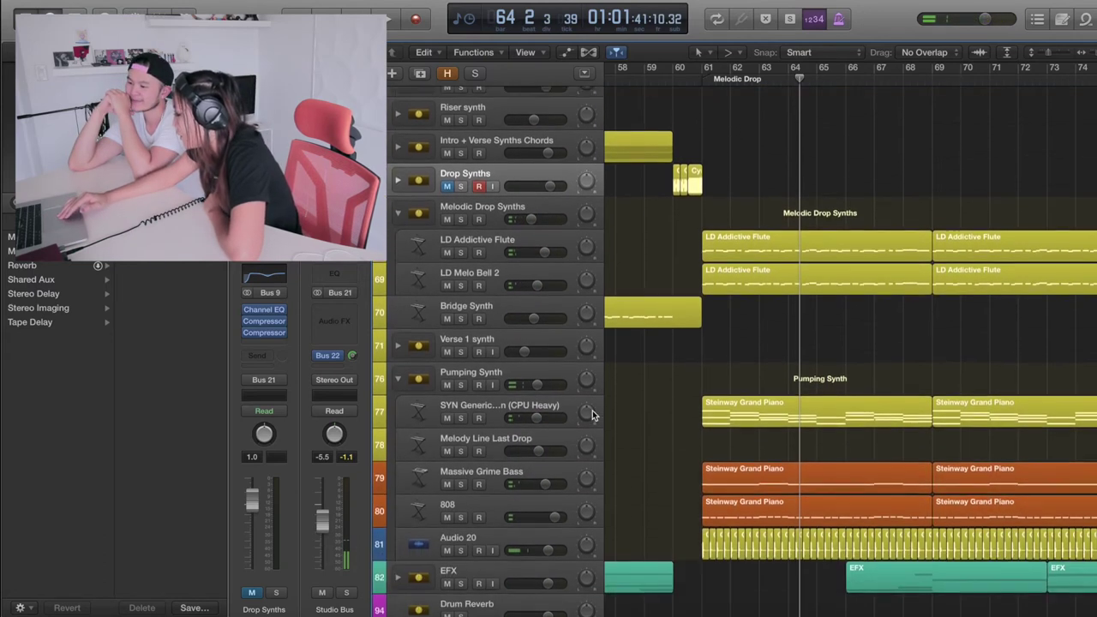
scroll(591, 416, "up", 9)
scroll(592, 415, "down", 1)
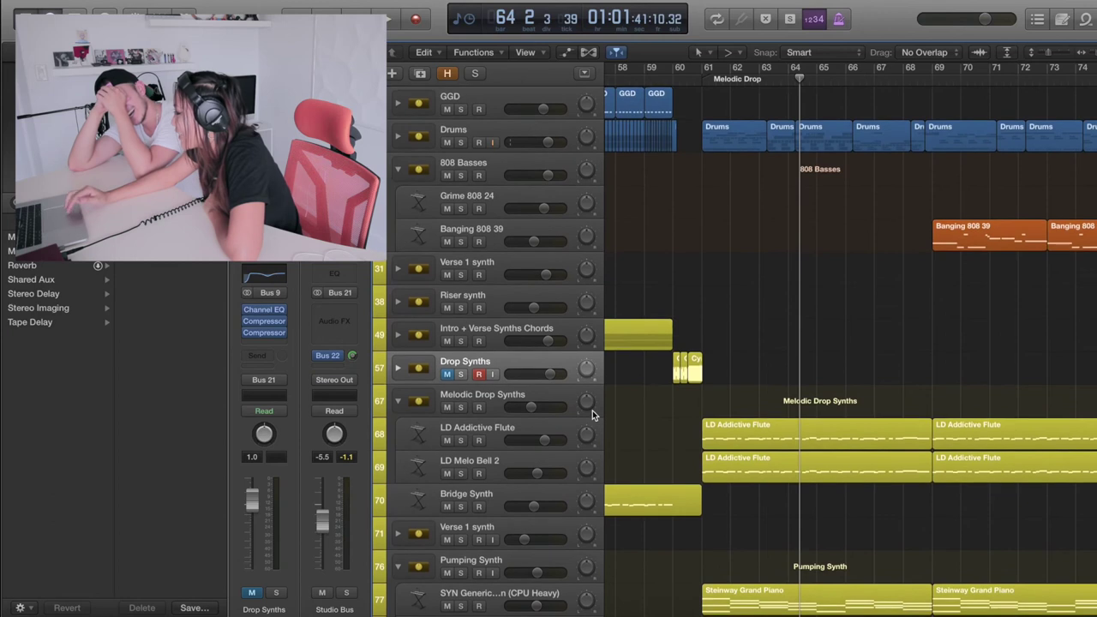
left_click(460, 144)
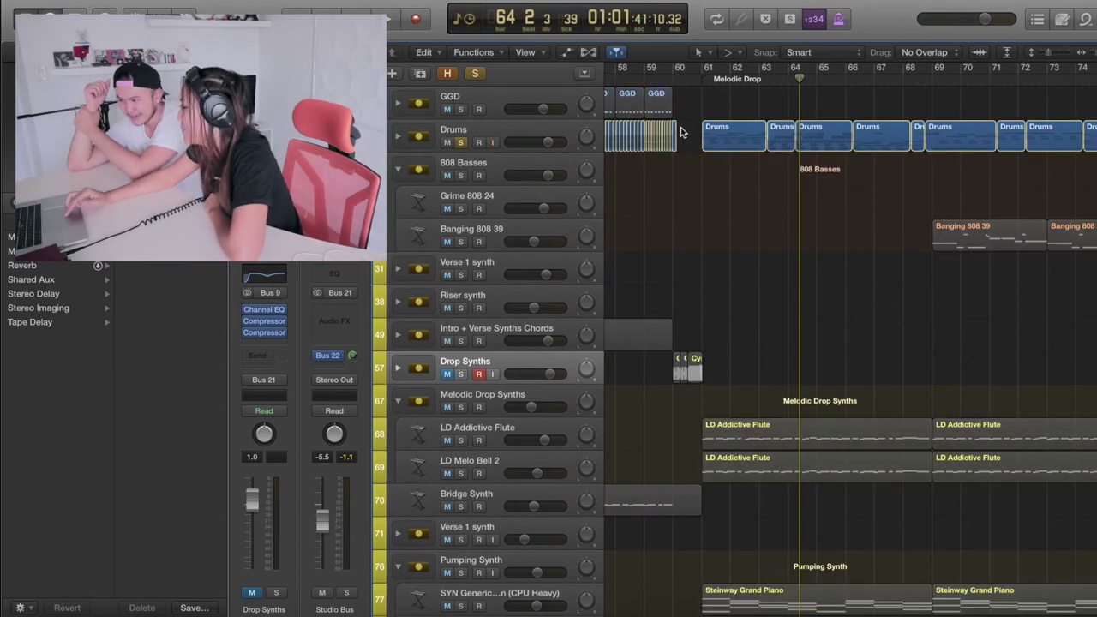
- Expand the Drums stack, solo Grime Hihat 8, and unsolo the Drums stack
left_click(396, 140)
scroll(686, 274, "down", 5)
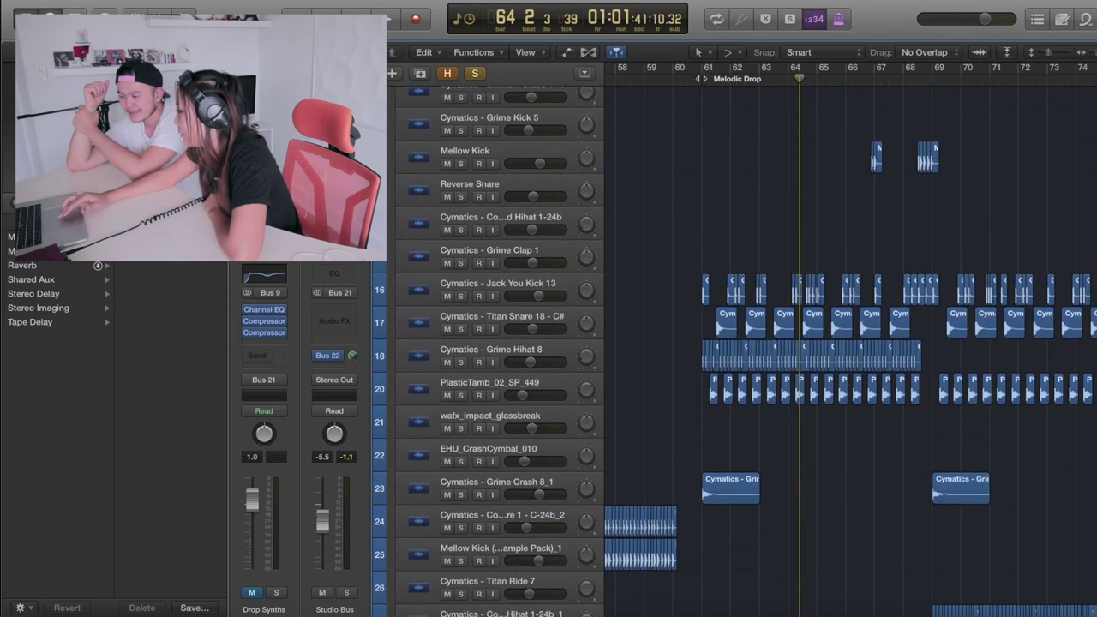
key("space")
key("space")
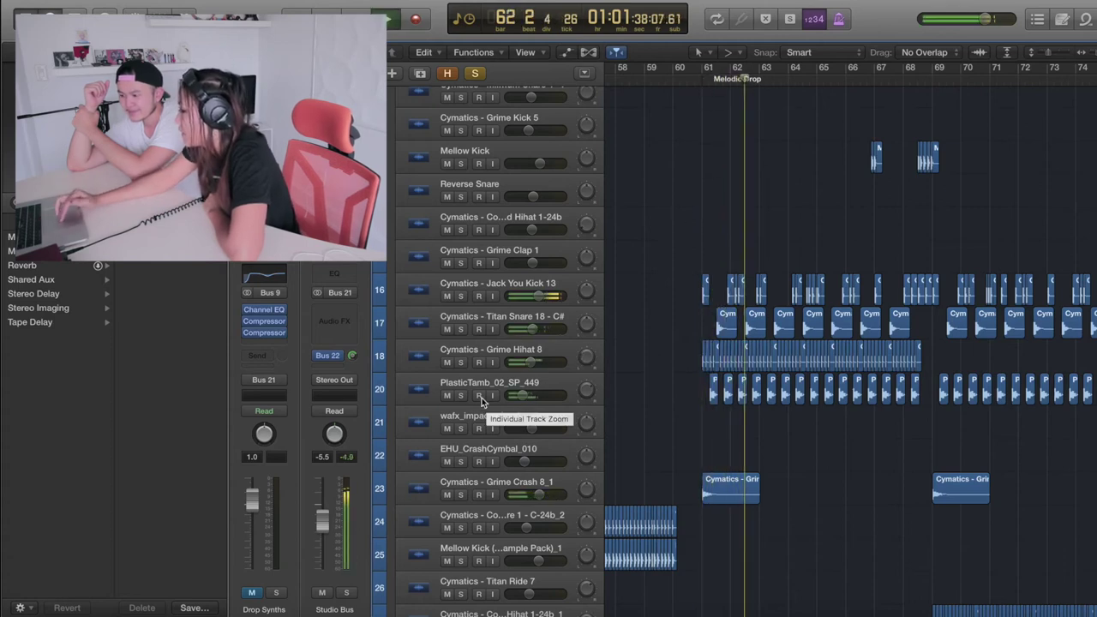
left_click(461, 361)
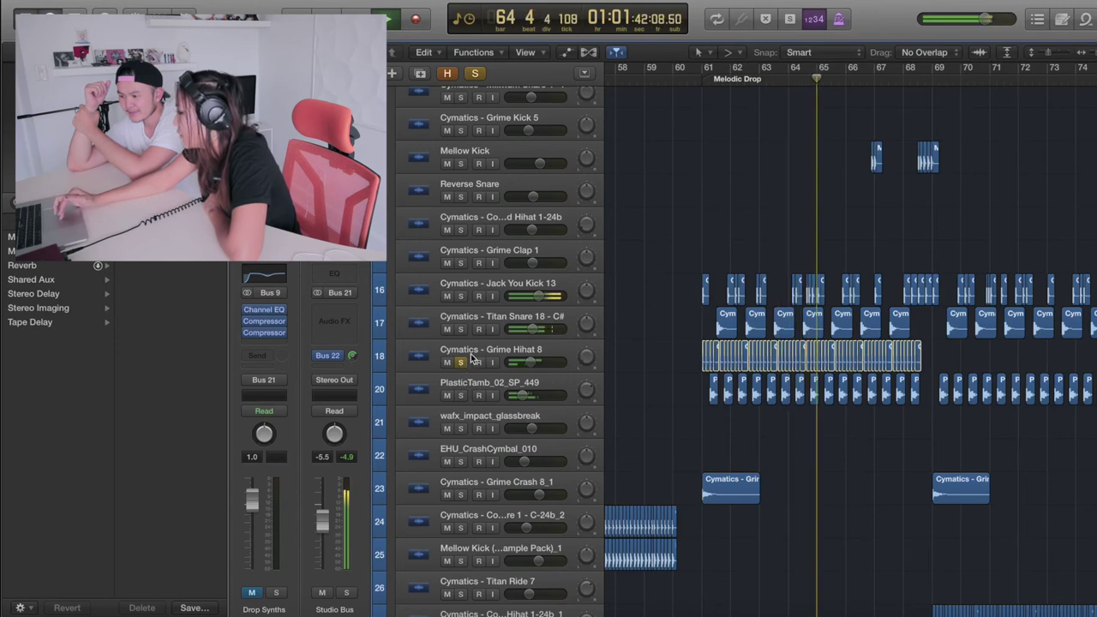
scroll(463, 257, "up", 3)
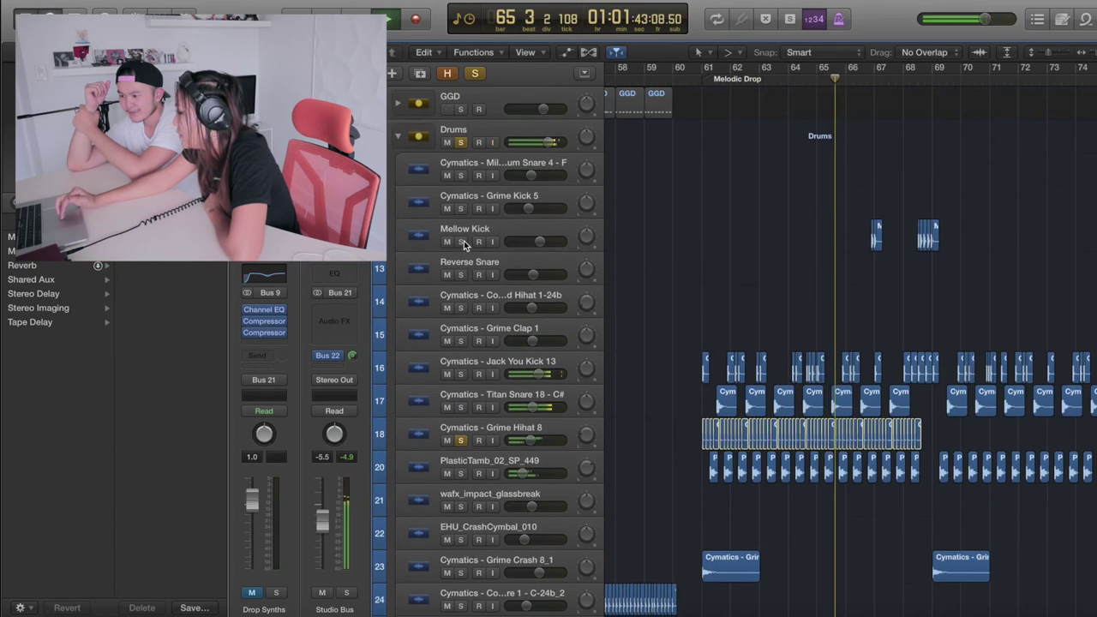
left_click(460, 143)
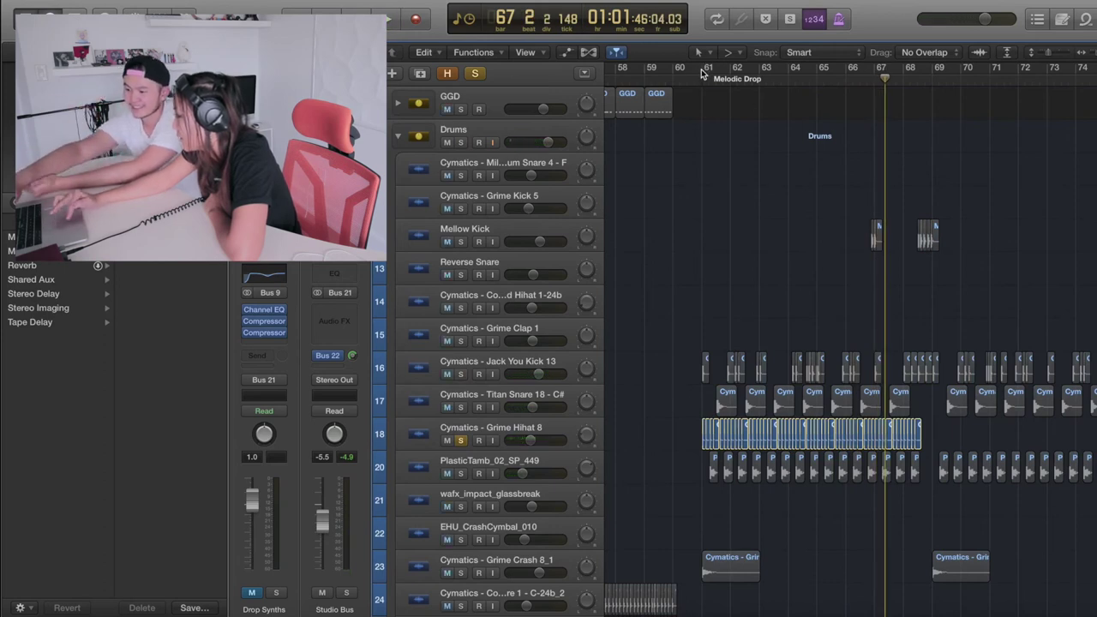
- Add Titan Snare 18 and Jack You Kick 13 to the solo and replay the drop
key("space")
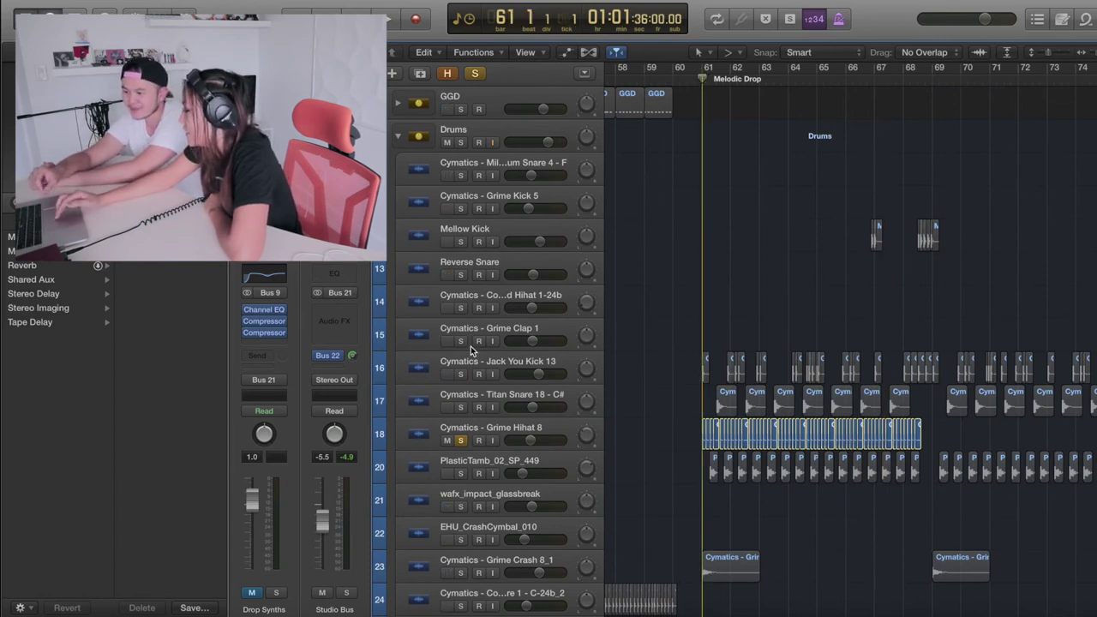
left_click(461, 408)
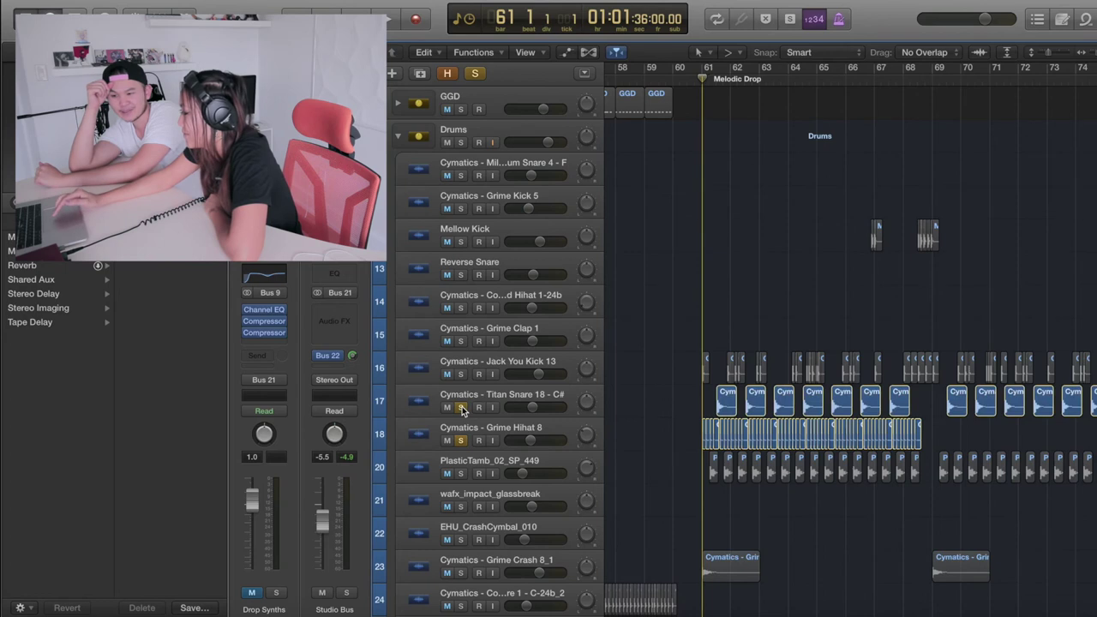
key("space")
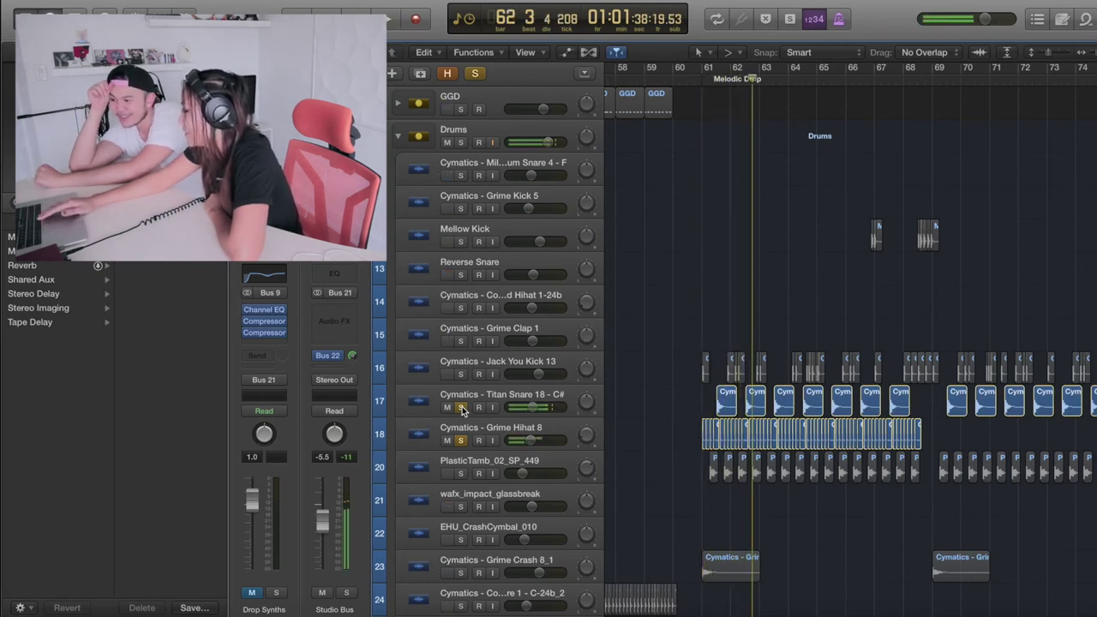
left_click(461, 375)
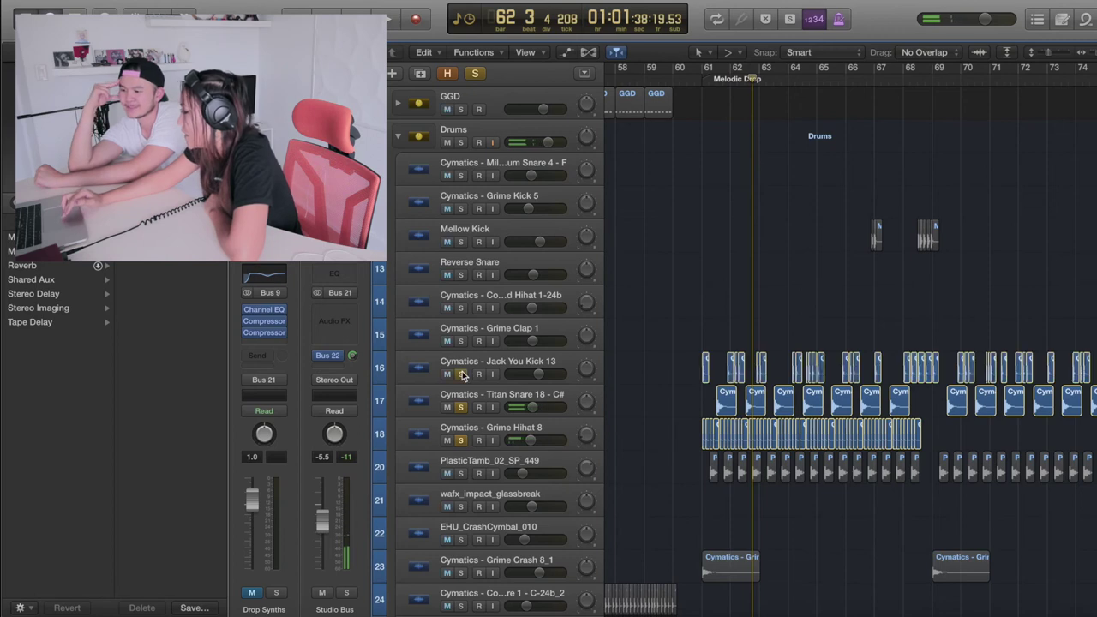
key("space")
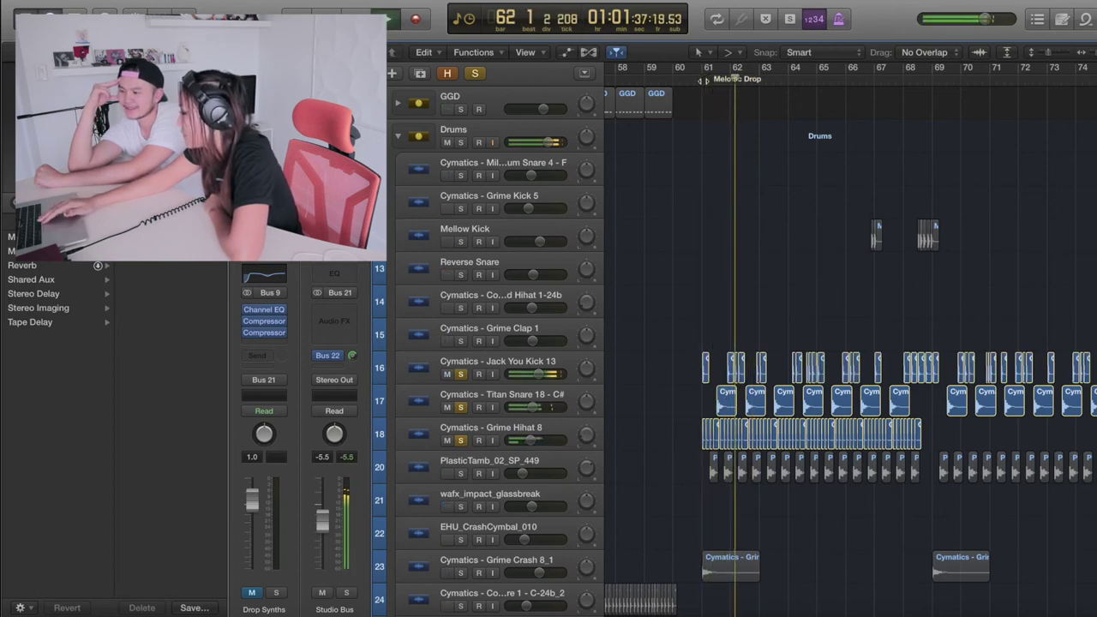
scroll(742, 370, "down", 2)
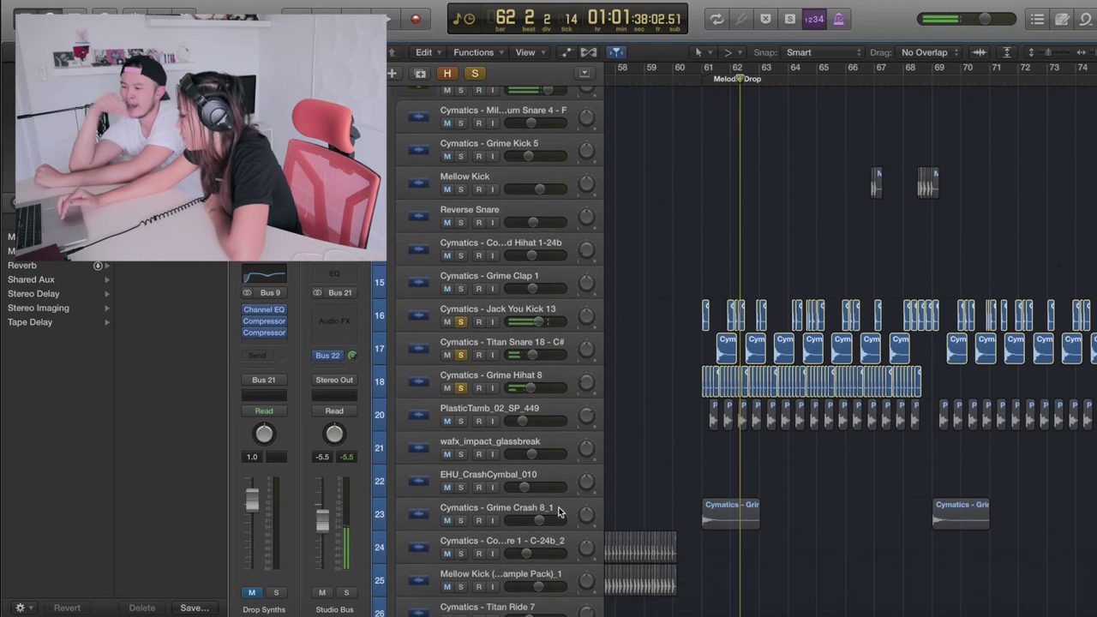
- Add Grime Crash 8_1 to the solo and replay the drop from bar 61
left_click(461, 521)
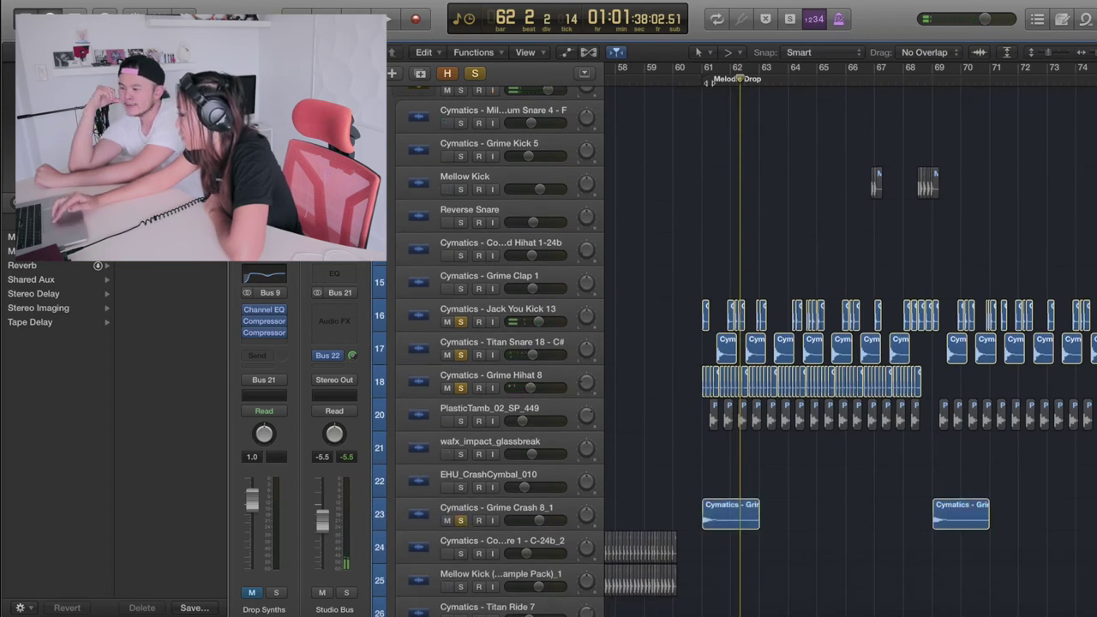
key("space")
key("space")
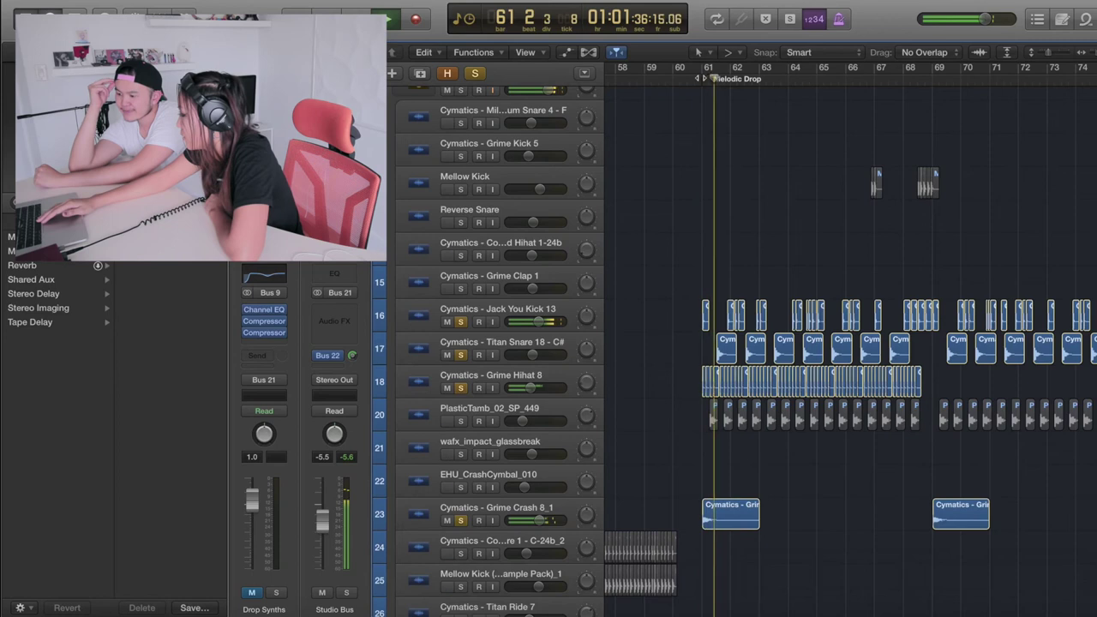
scroll(737, 523, "right", 4)
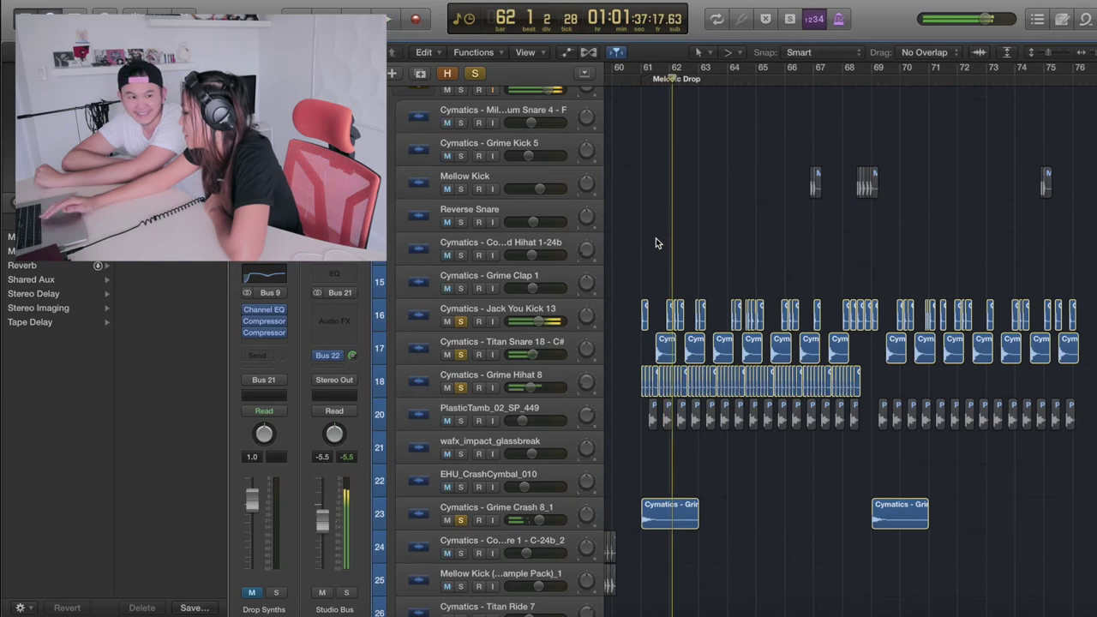
key("space")
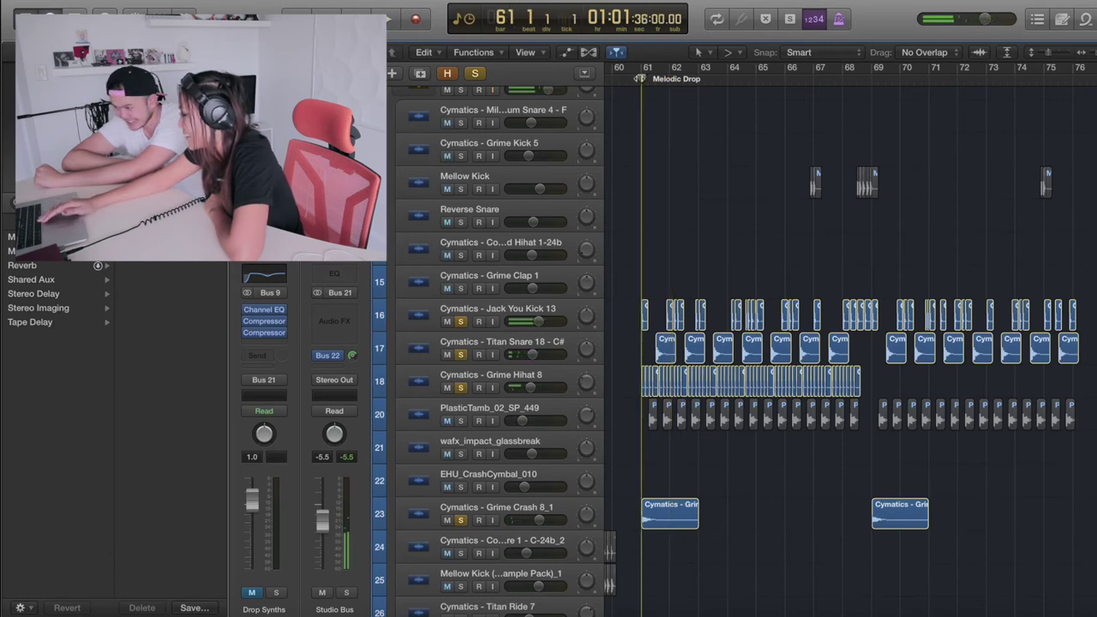
key("space")
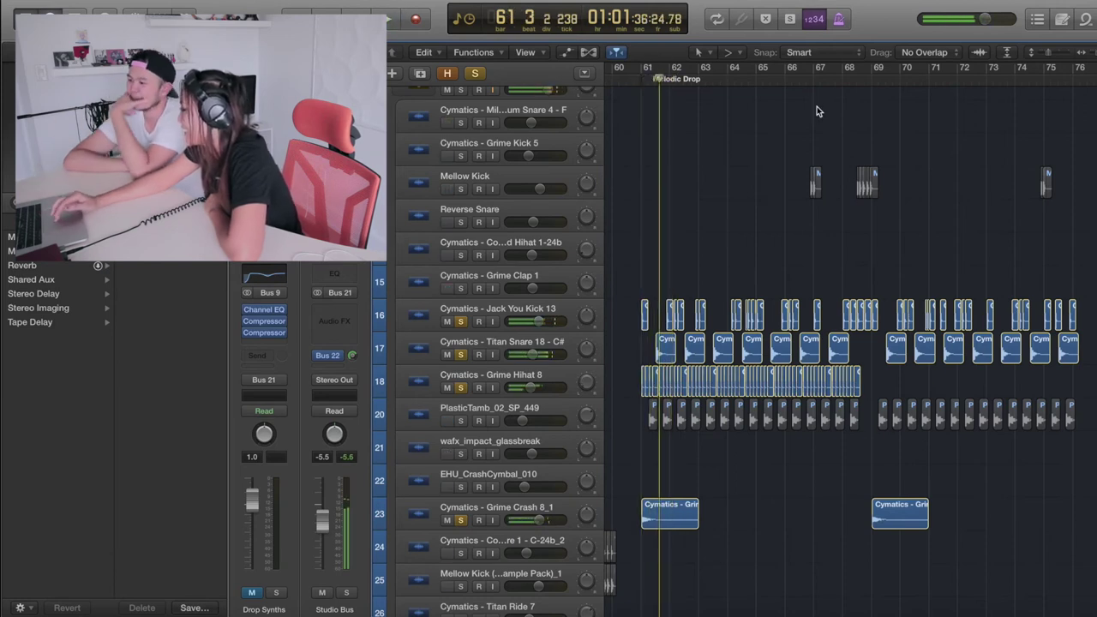
scroll(718, 342, "down", 1)
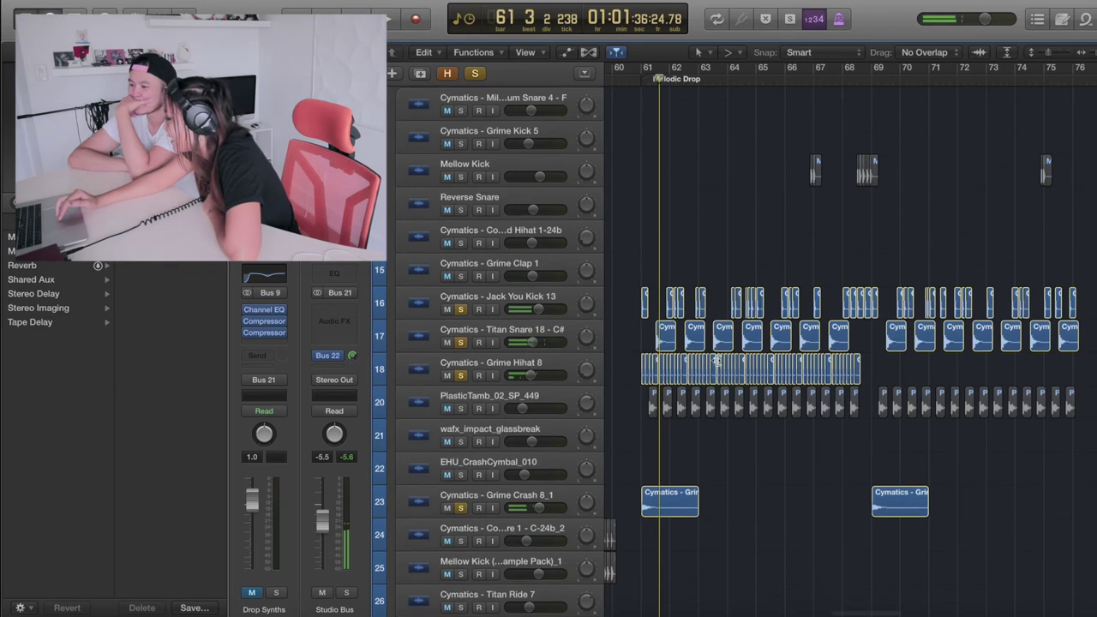
- Add PlasticTamb_02_SP_449 to the solo and restart the melodic drop
left_click(461, 410)
key("space")
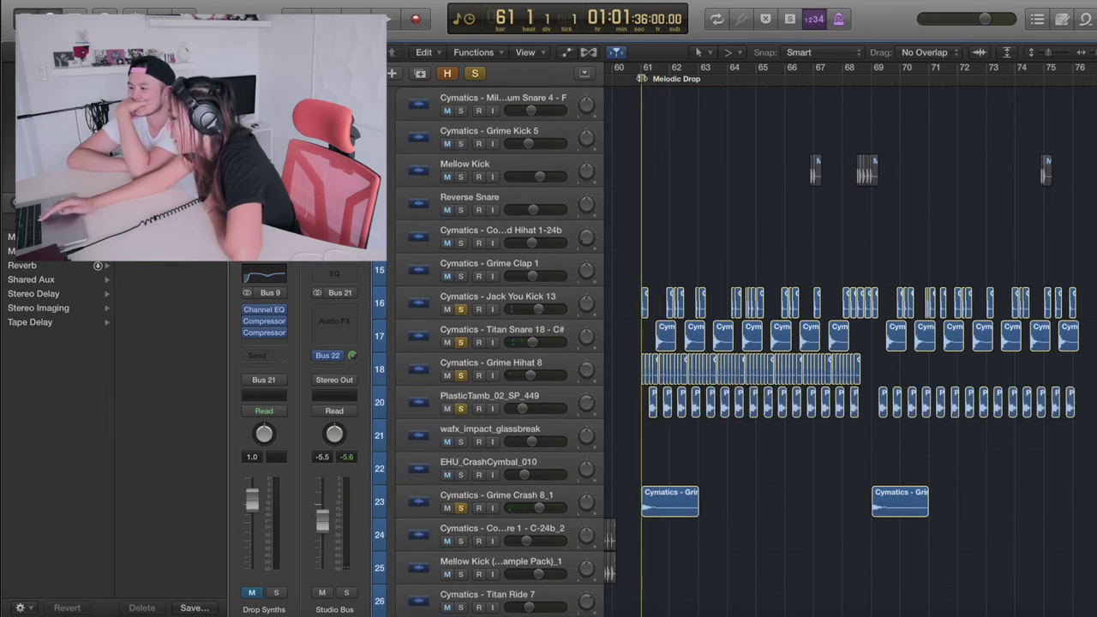
key("space")
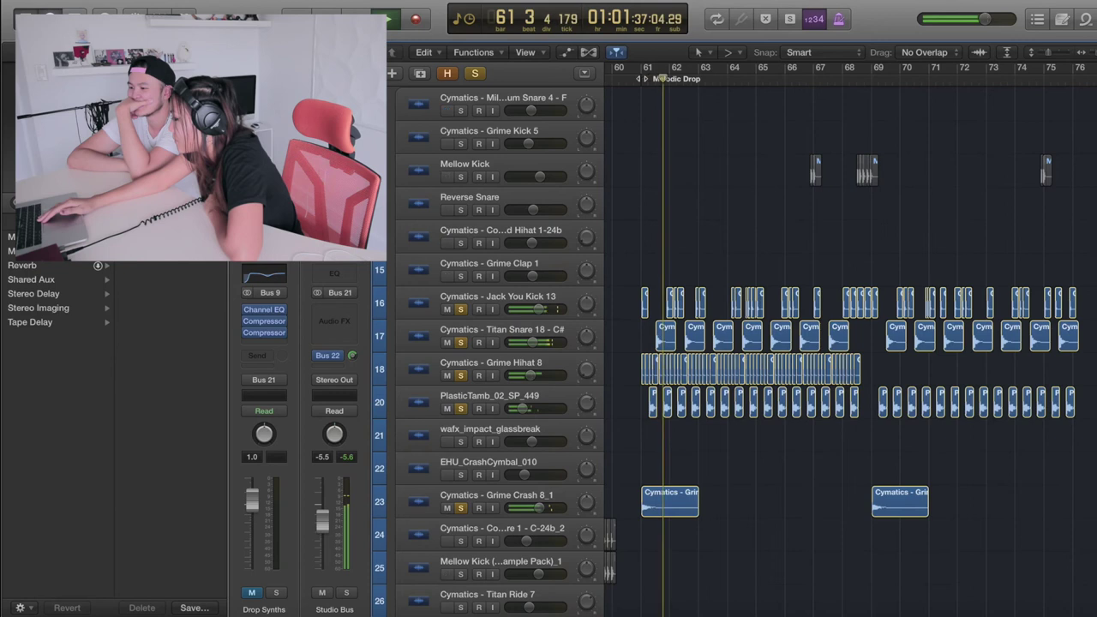
- Unsolo Jack You Kick 13, Titan Snare 18 and Grime Hihat 8, then stop playback
left_click(461, 309)
left_click(460, 342)
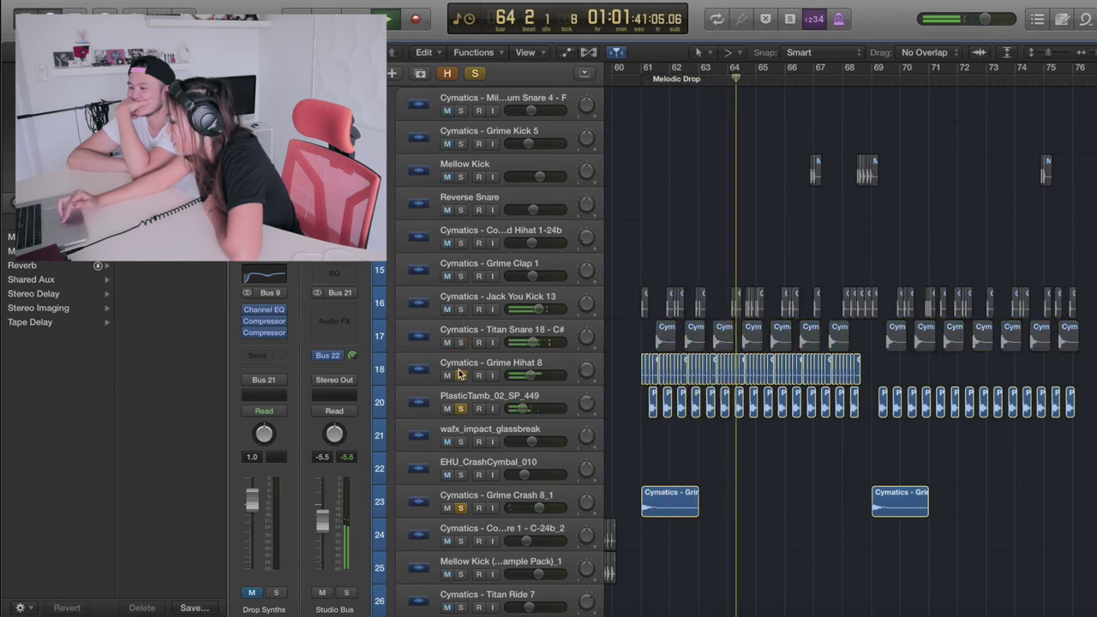
left_click(461, 376)
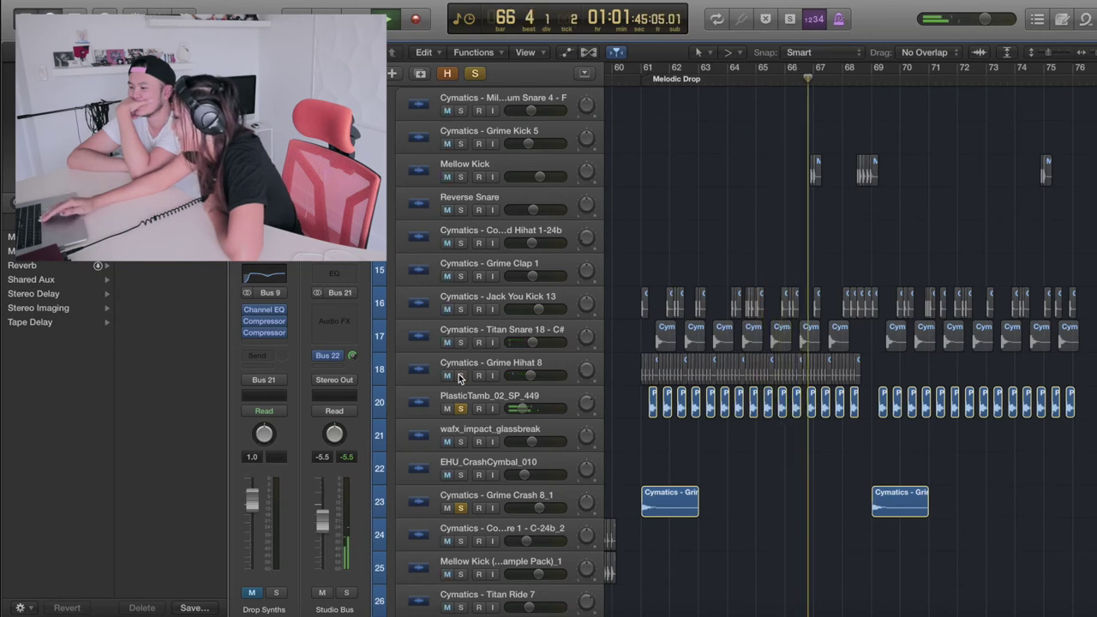
key("space")
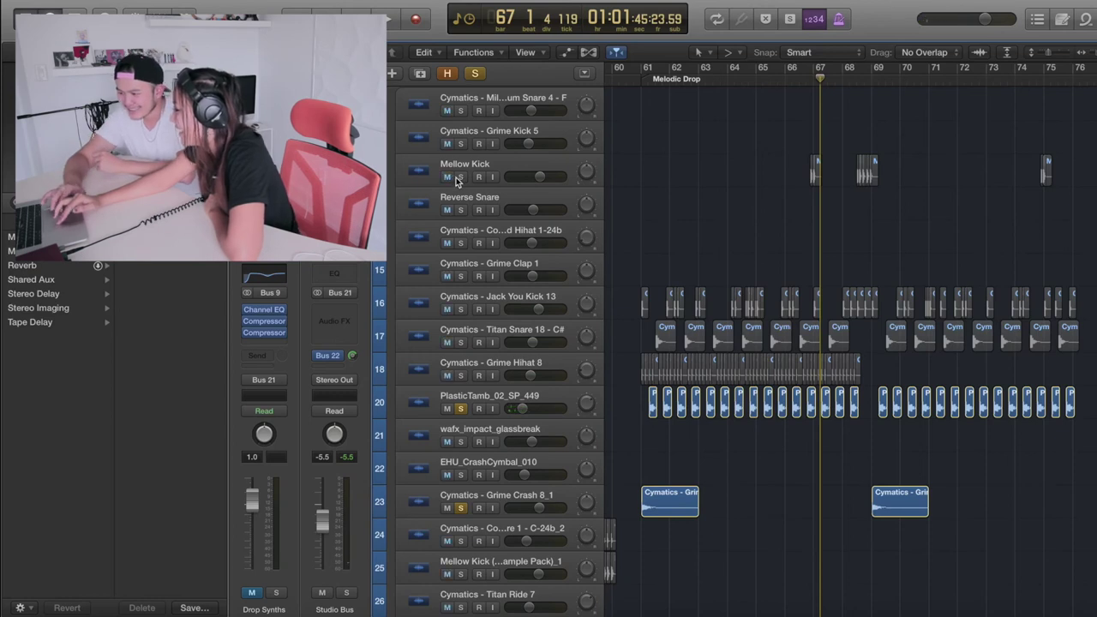
scroll(437, 173, "up", 2)
- Collapse the Drums folder and select the LD Addictive Flute track
left_click(398, 128)
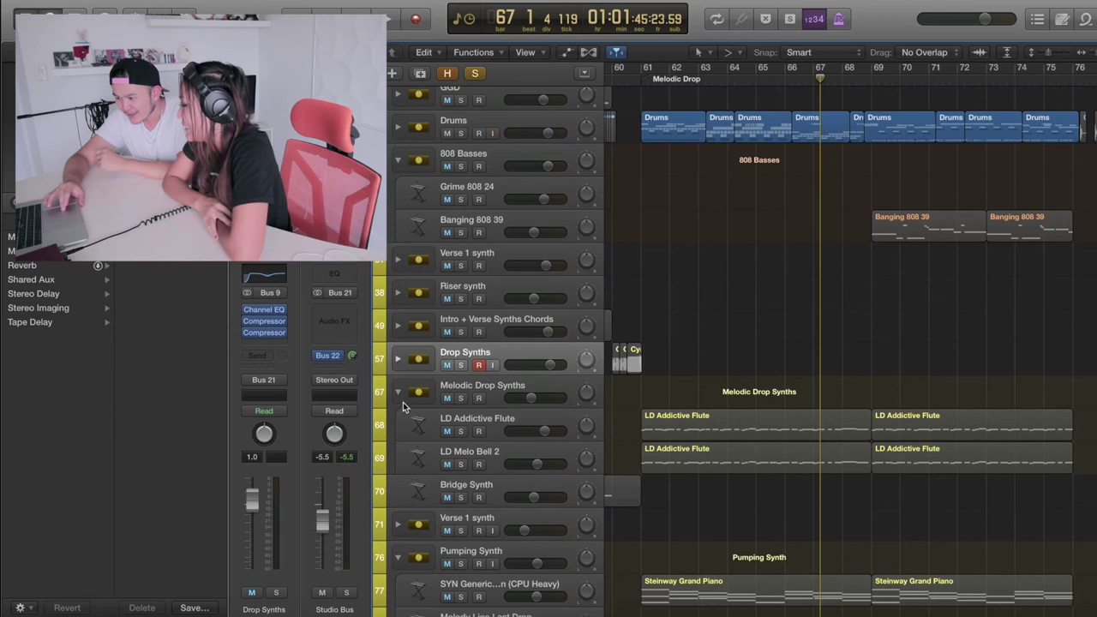
left_click(502, 422)
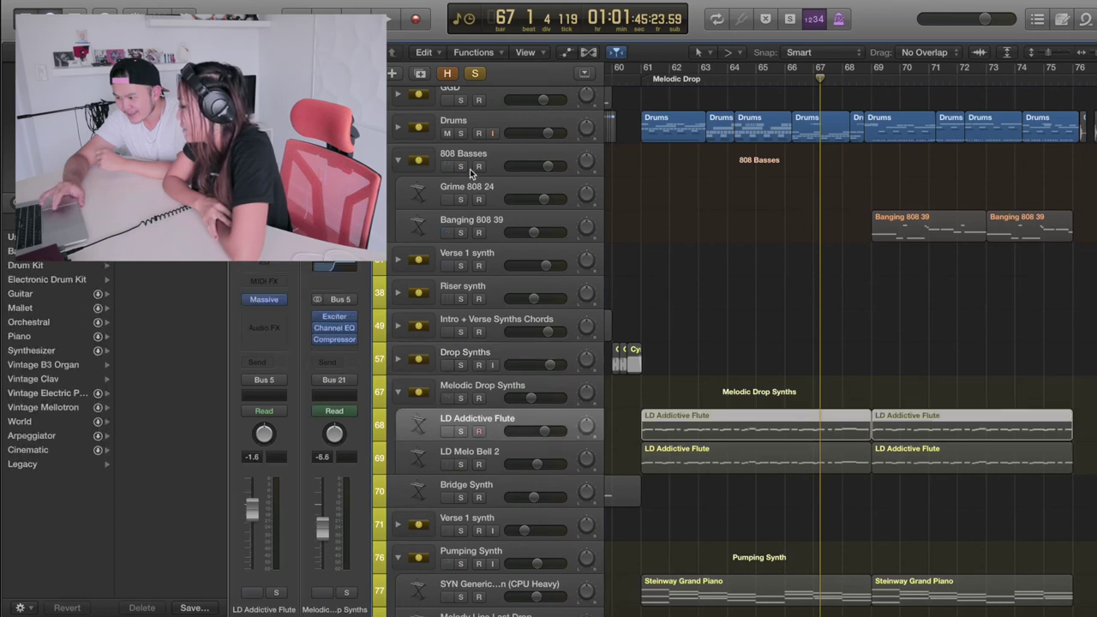
scroll(462, 308, "up", 1)
scroll(461, 312, "down", 1)
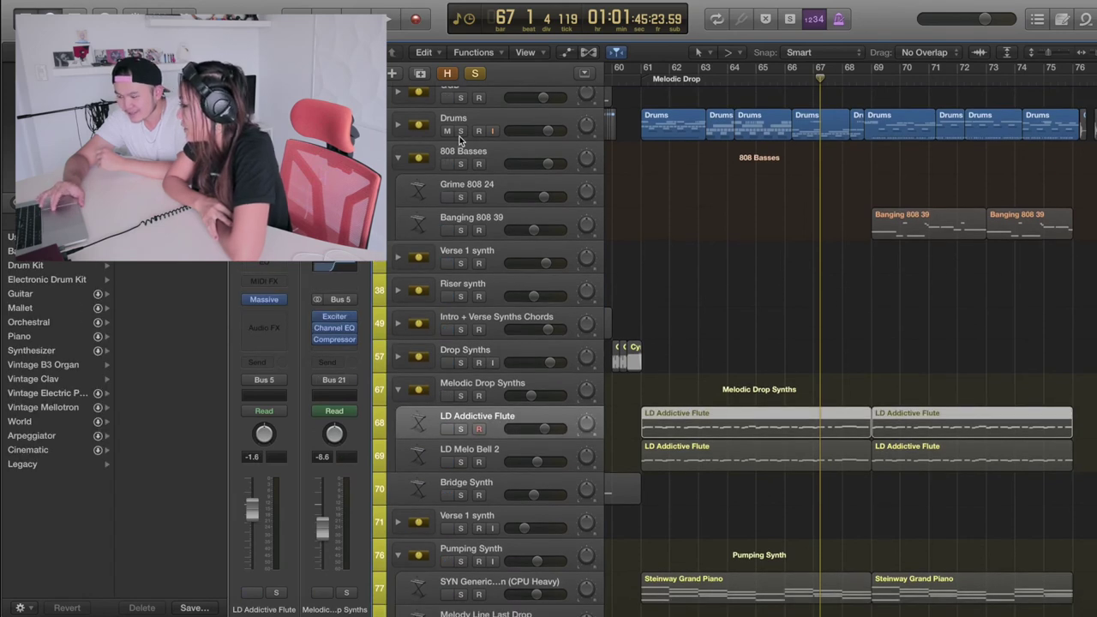
- Expand the Drums folder to check its drum tracks, then collapse it again
left_click(397, 128)
scroll(484, 414, "down", 3)
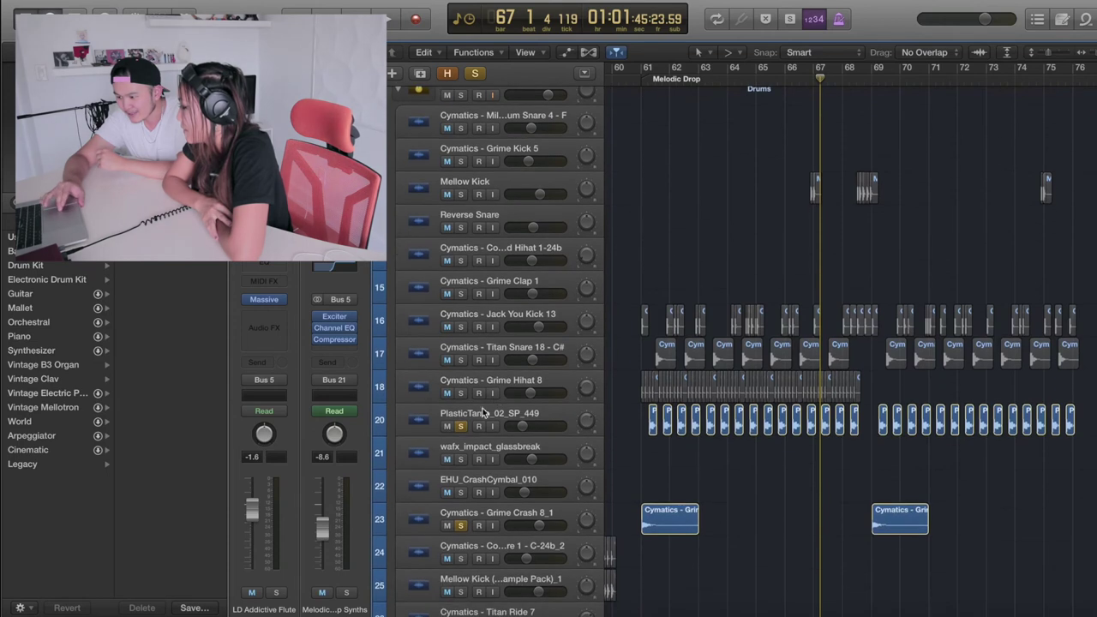
scroll(396, 124, "up", 4)
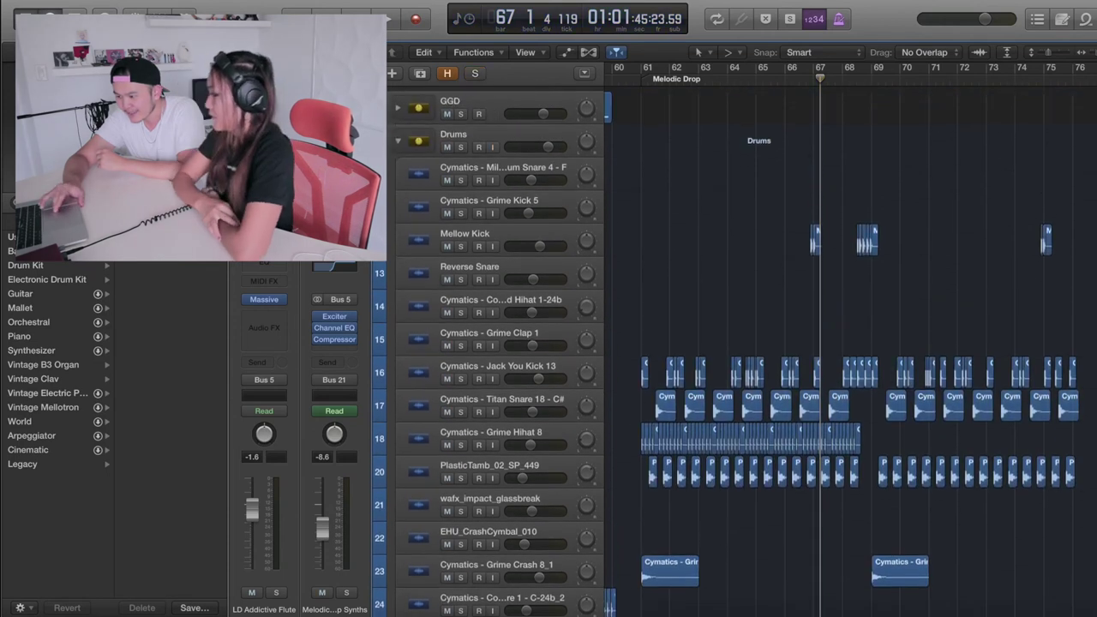
left_click(397, 134)
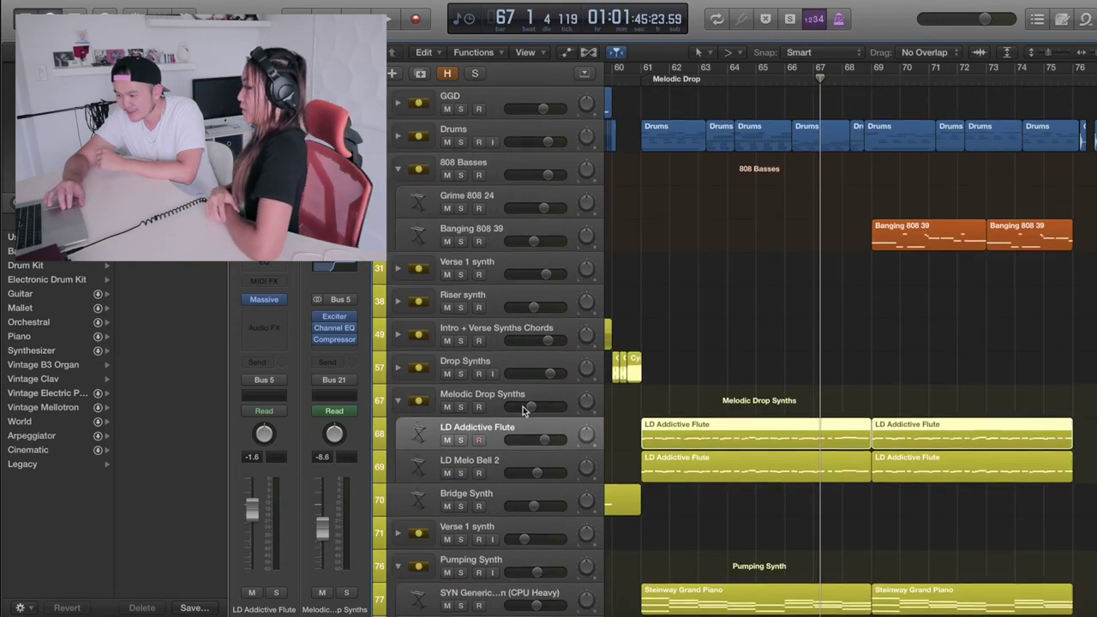
scroll(506, 394, "down", 3)
scroll(660, 384, "down", 3)
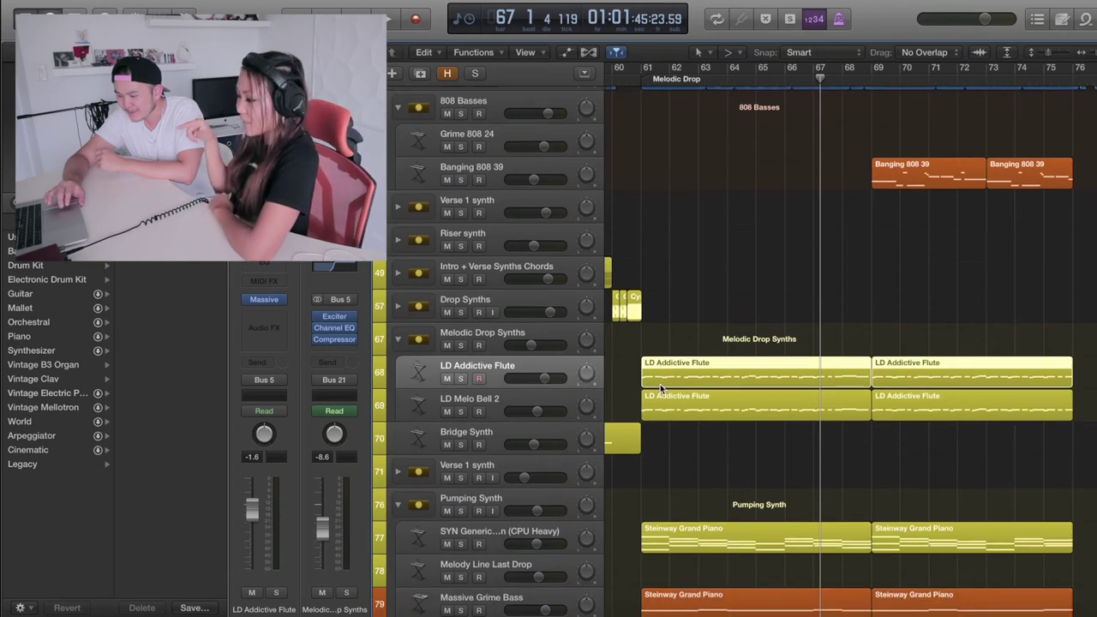
- Move the playhead back to bar 61 and select the Audio 20 track
left_click(642, 69)
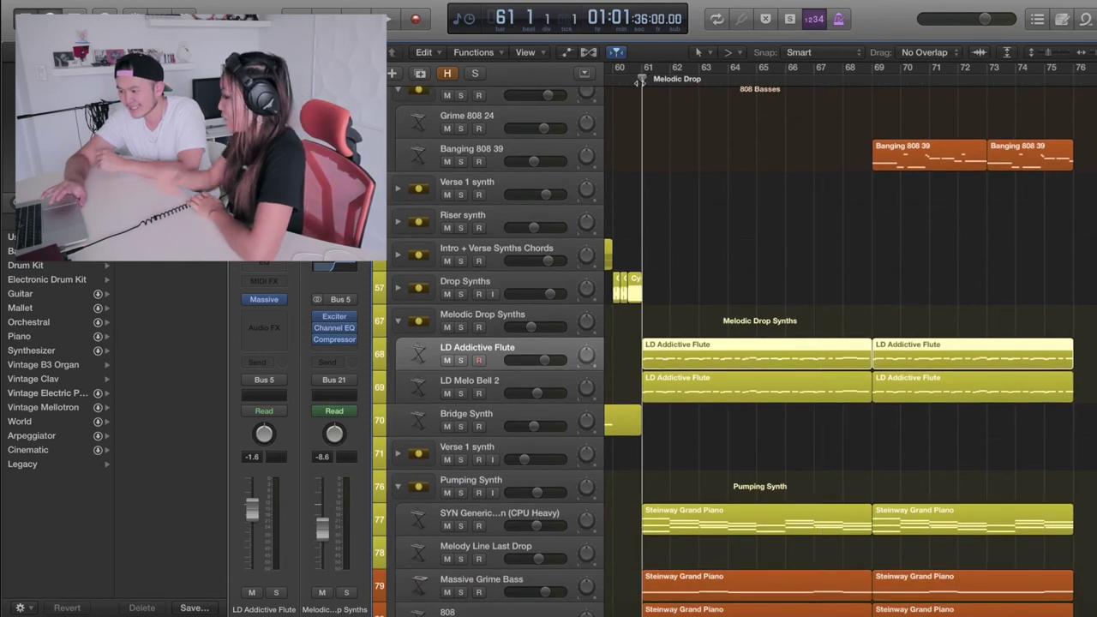
scroll(682, 349, "down", 6)
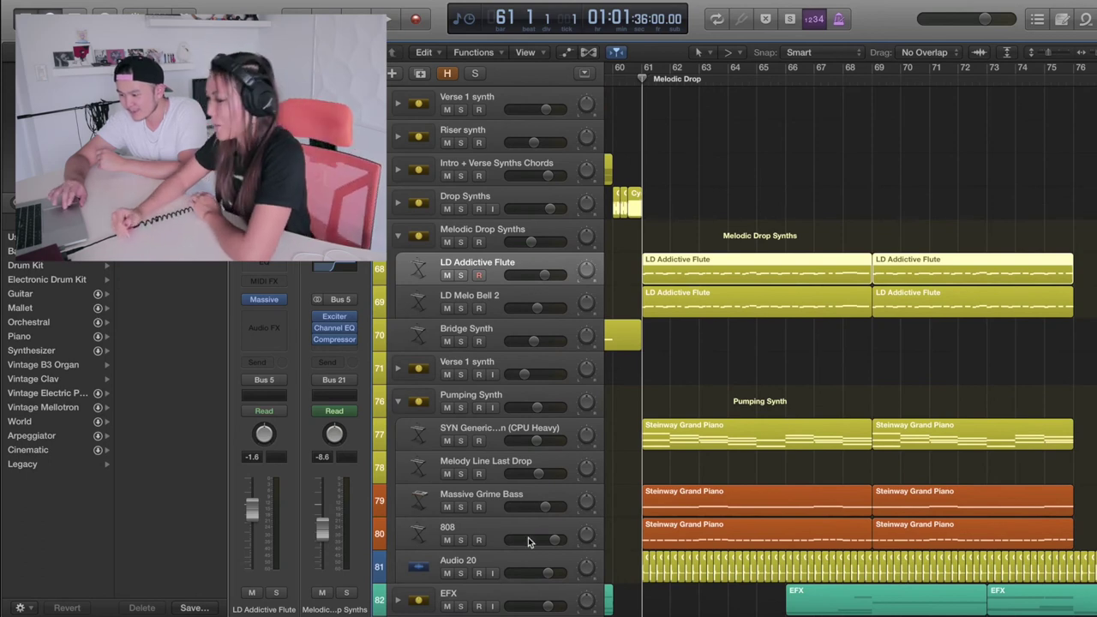
scroll(529, 542, "down", 2)
left_click(500, 515)
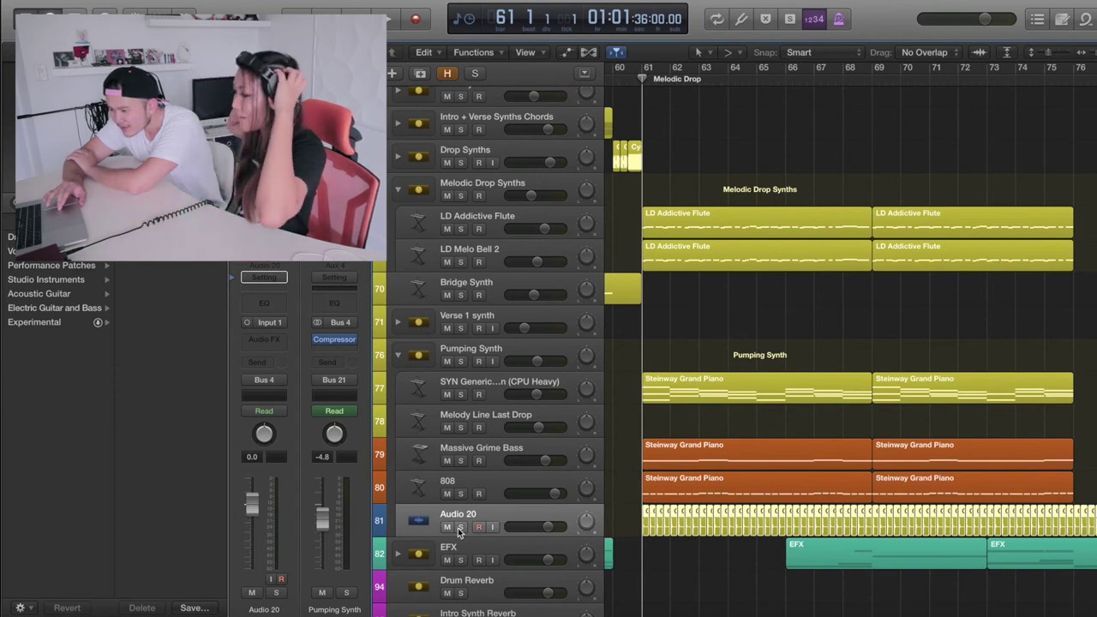
- Solo Audio 20 and play from bar 61, then clear the solo
left_click(460, 527)
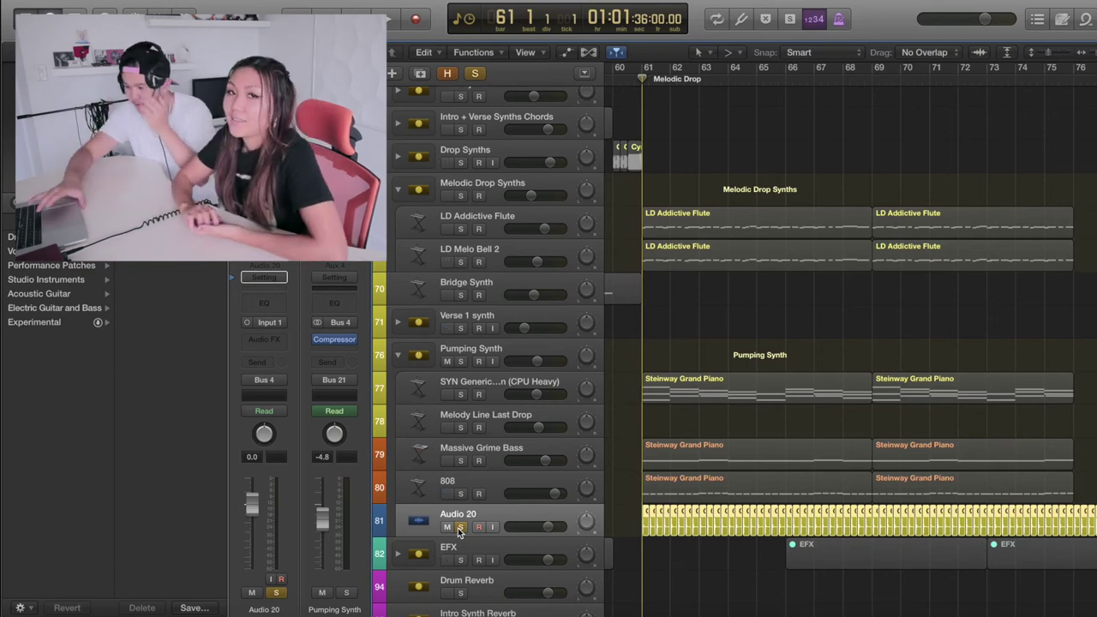
key("space")
left_click(460, 527)
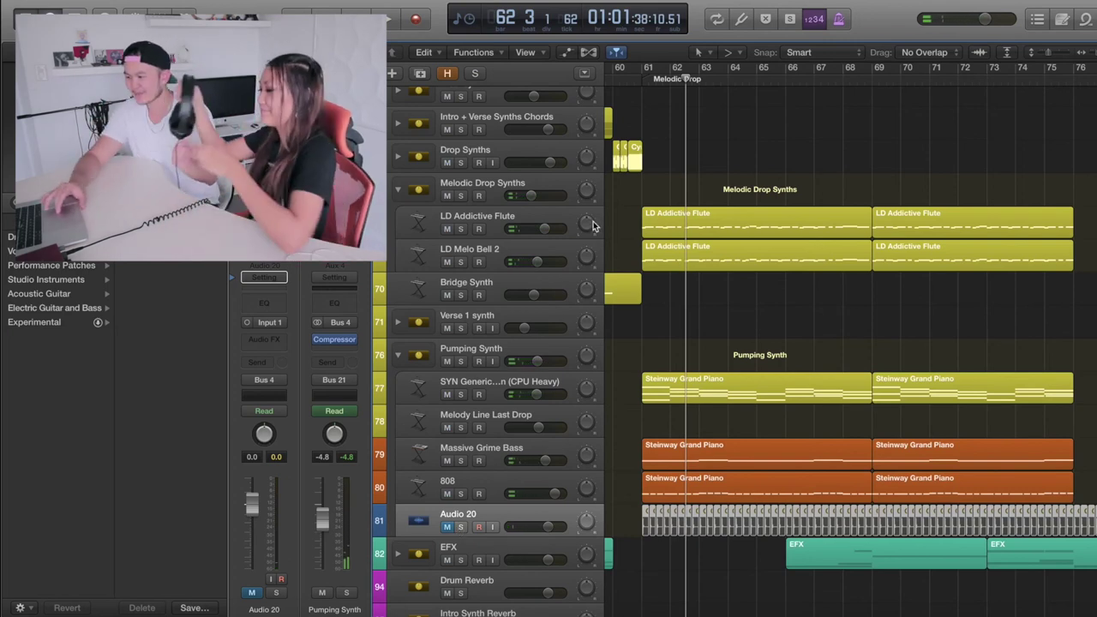
- Stop playback and open the Massive instrument window of LD Addictive Flute
key("space")
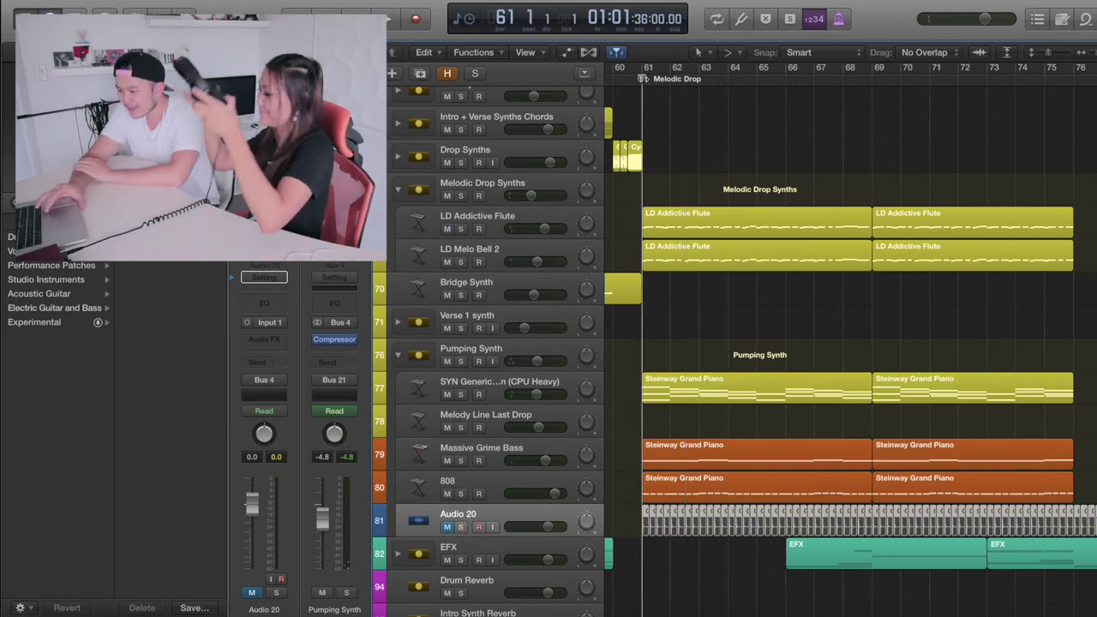
left_click(492, 221)
left_click(265, 300)
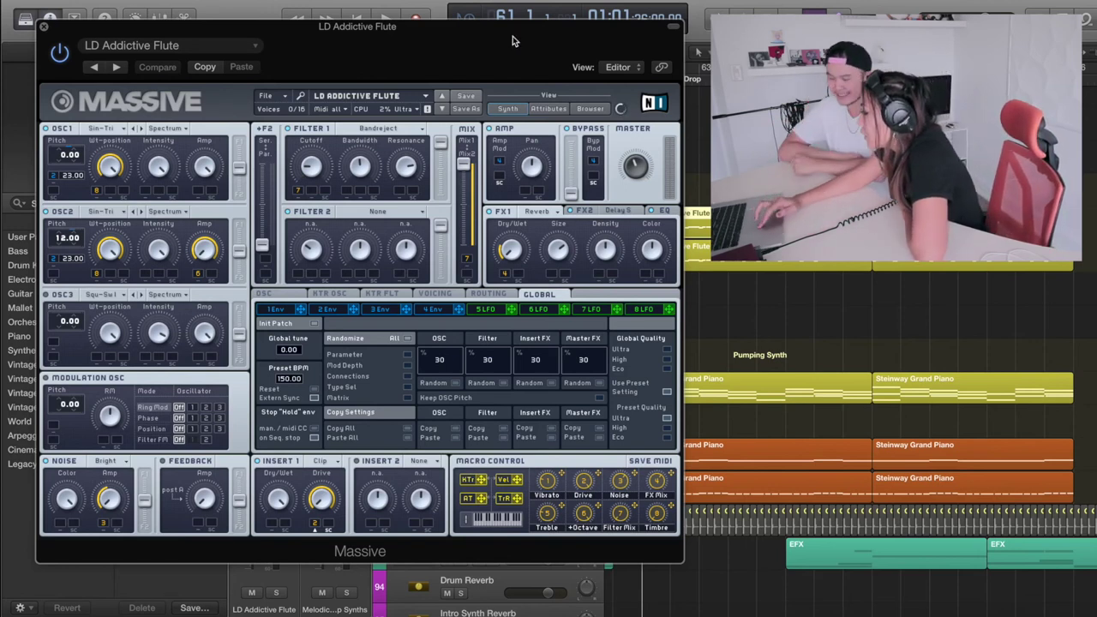
- Move the Massive window aside, solo and play LD Addictive Flute, then bring the window back
left_click_drag(510, 35, 497, 602)
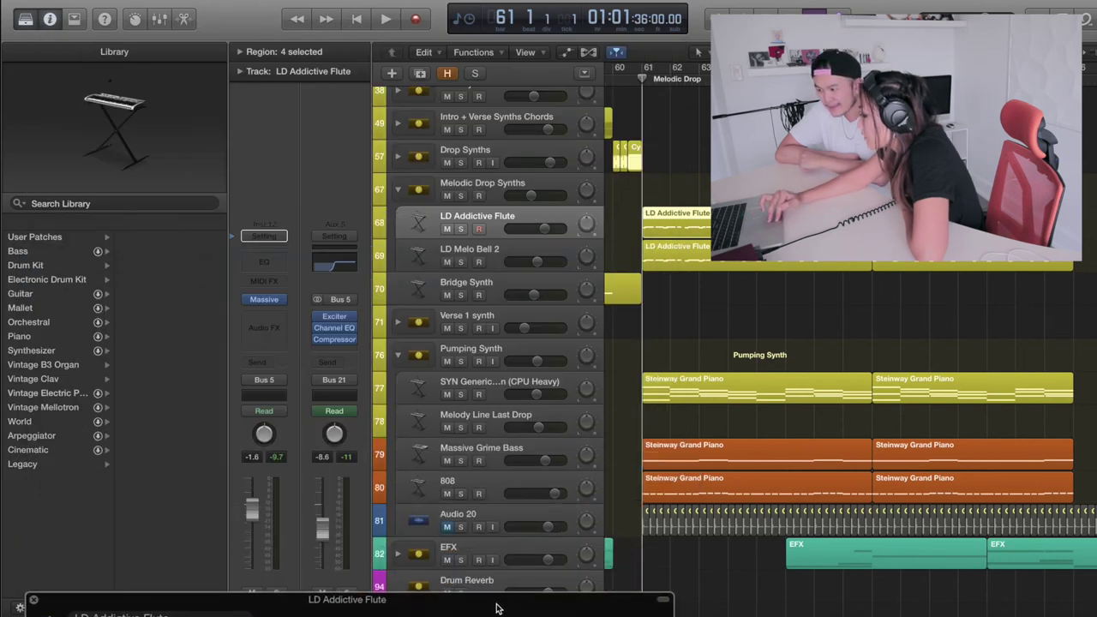
left_click(460, 229)
key("space")
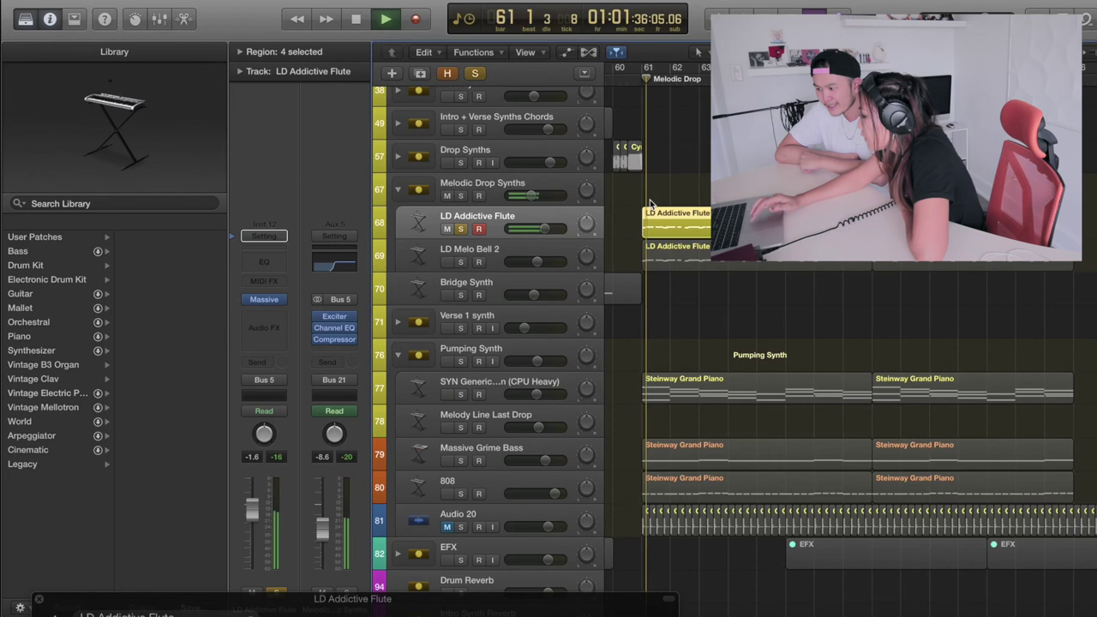
left_click_drag(394, 599, 459, 35)
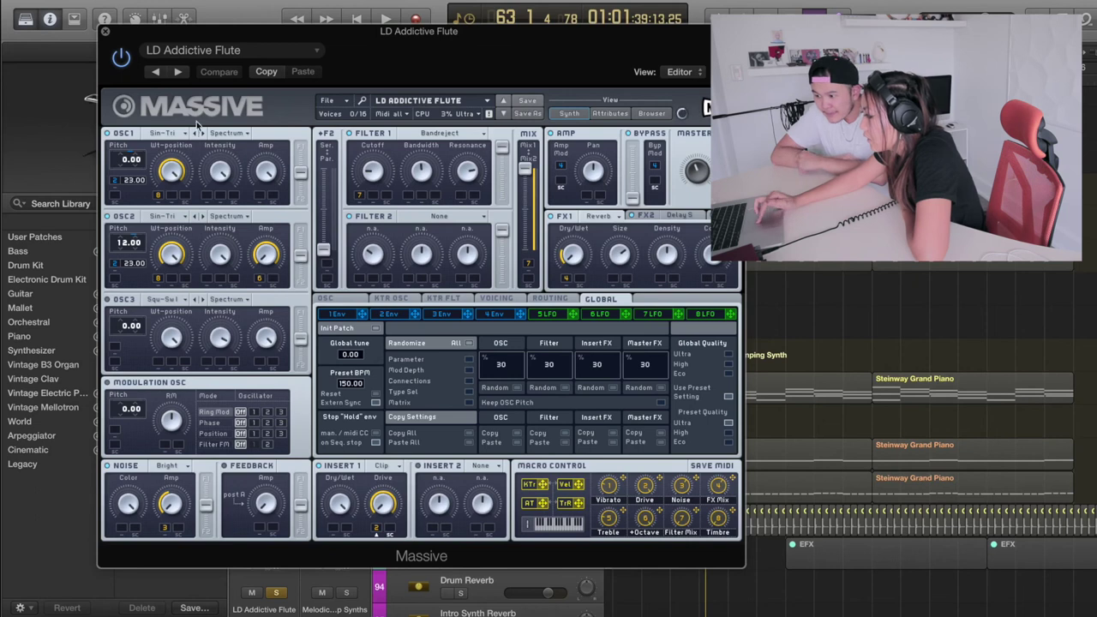
left_click(171, 134)
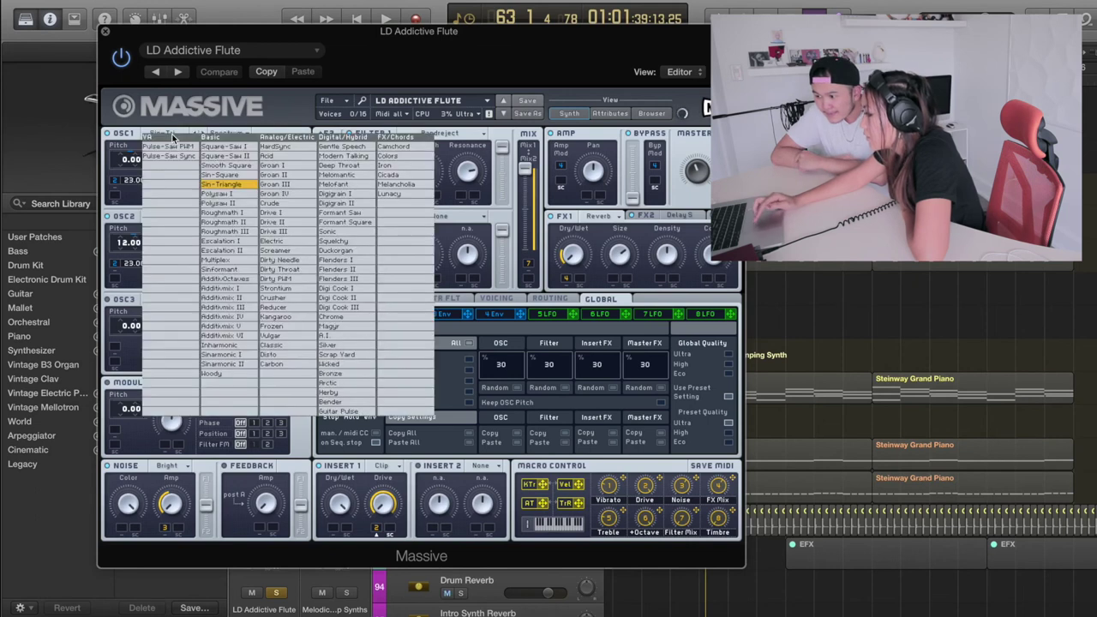
left_click(264, 108)
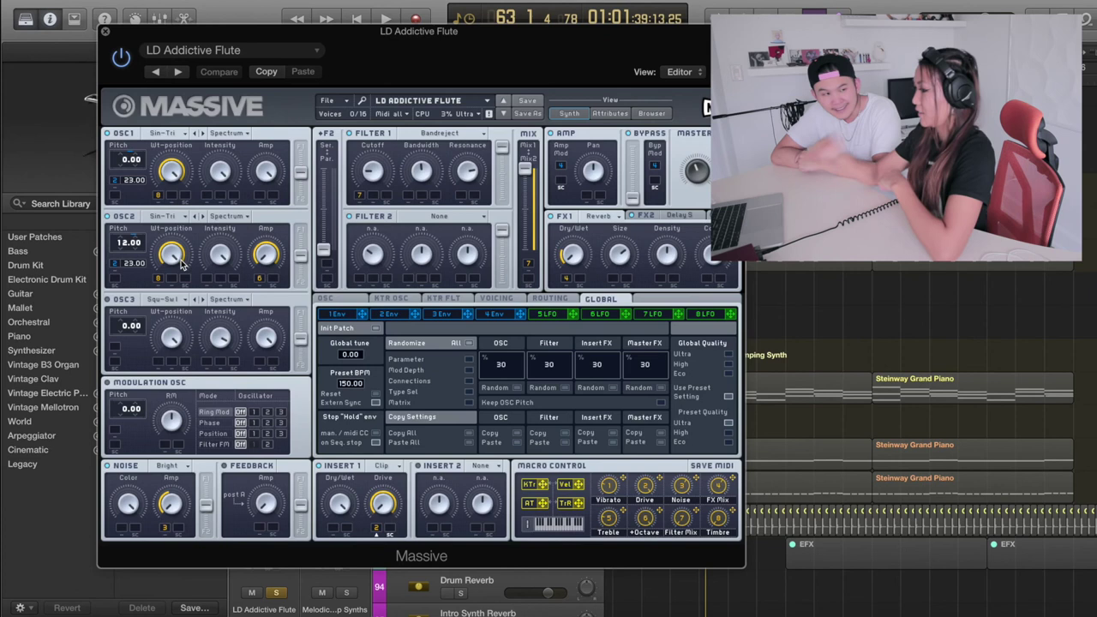
key("space")
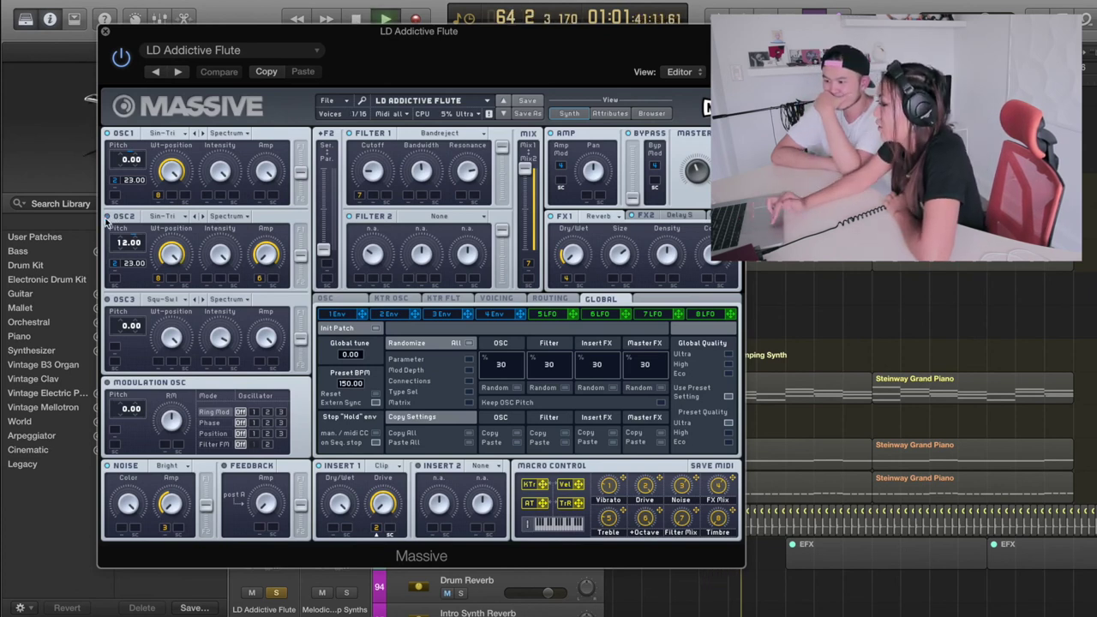
key("space")
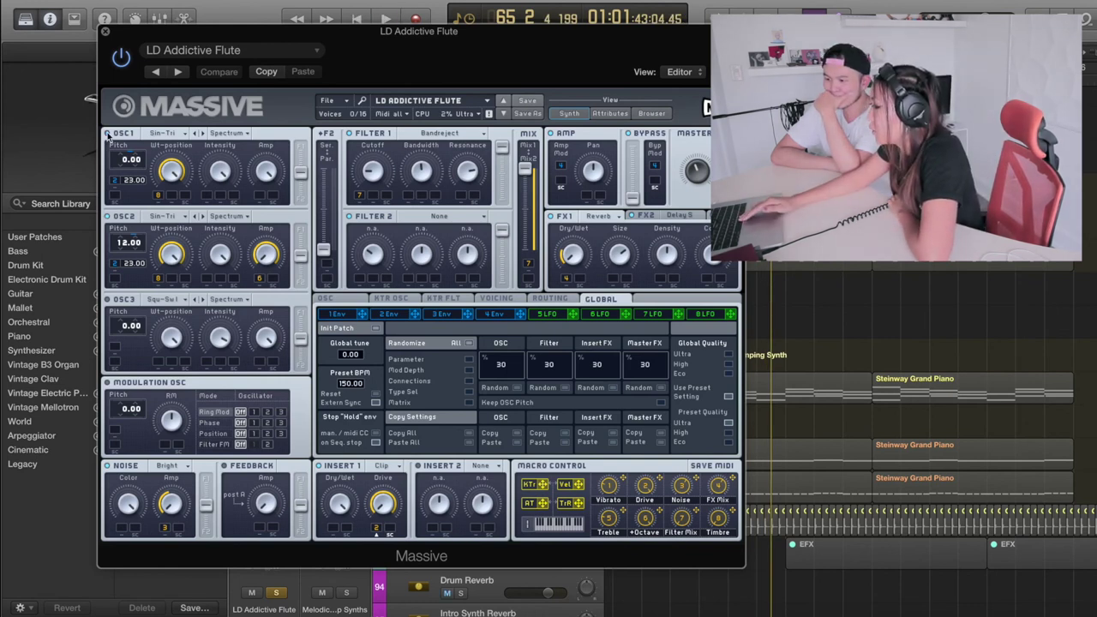
key("space")
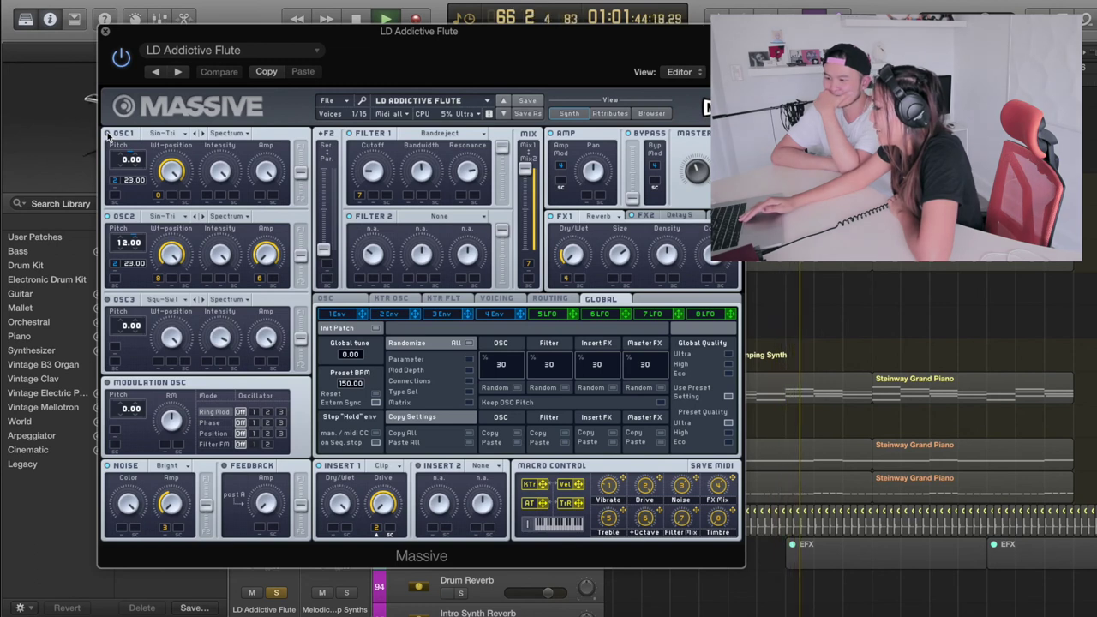
key("space")
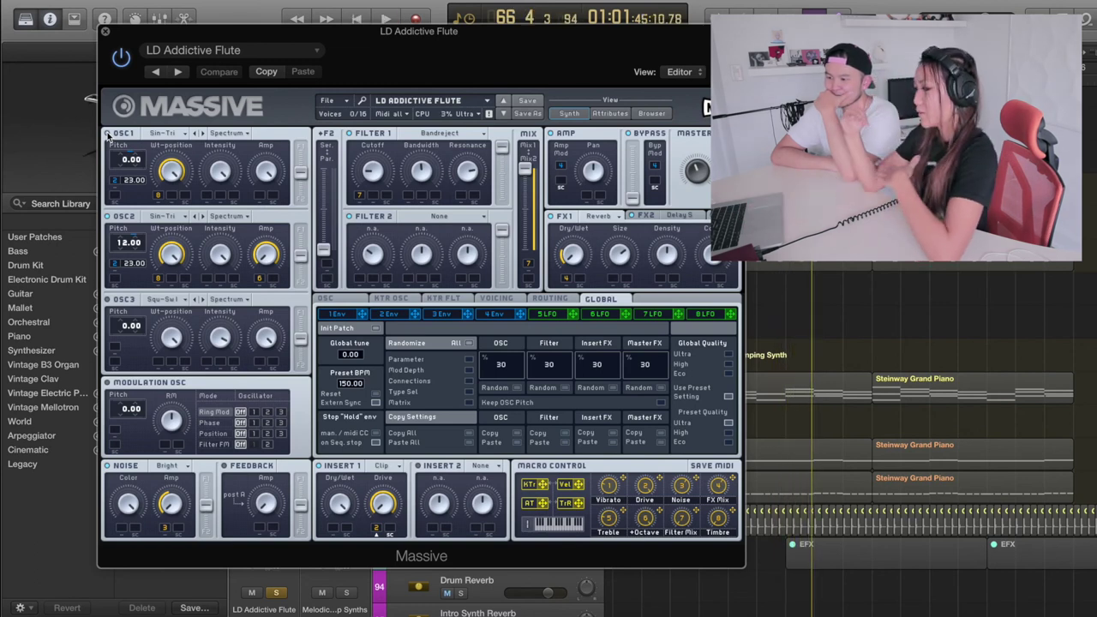